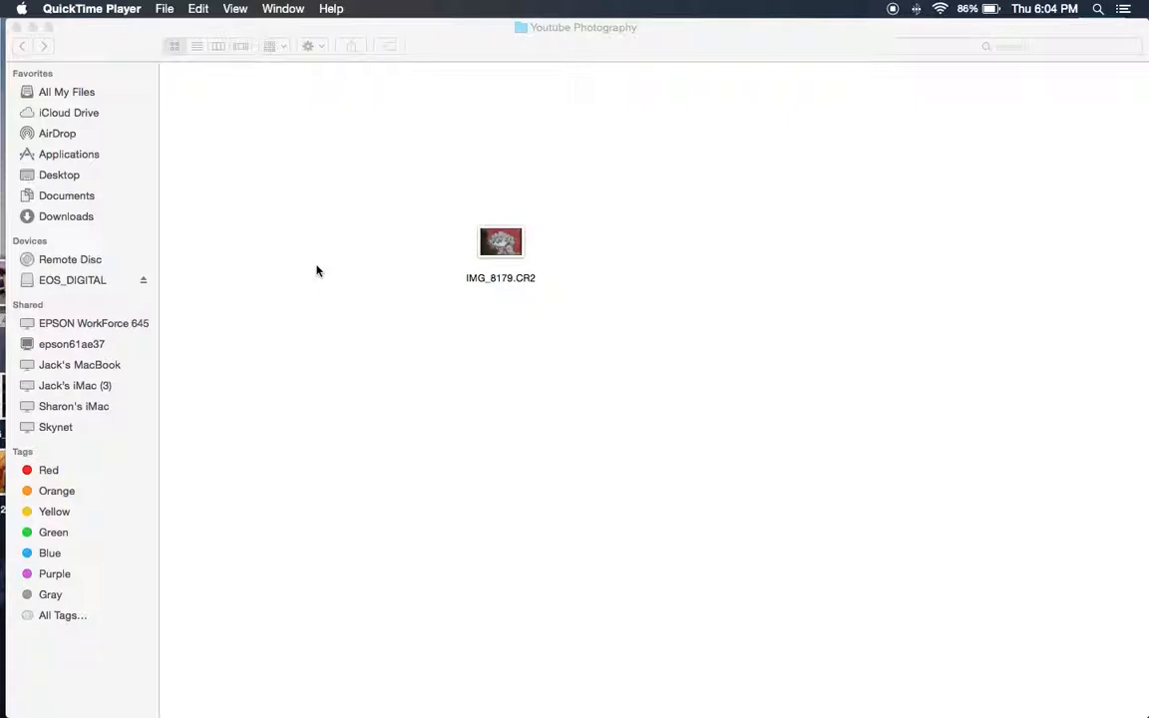
# - Open IMG_8179.CR2 from the Youtube Photography folder in Photoshop with the default Camera Raw settings, and enlarge its document window
pyautogui.moveTo(500, 243); pyautogui.dragTo(596, 309)
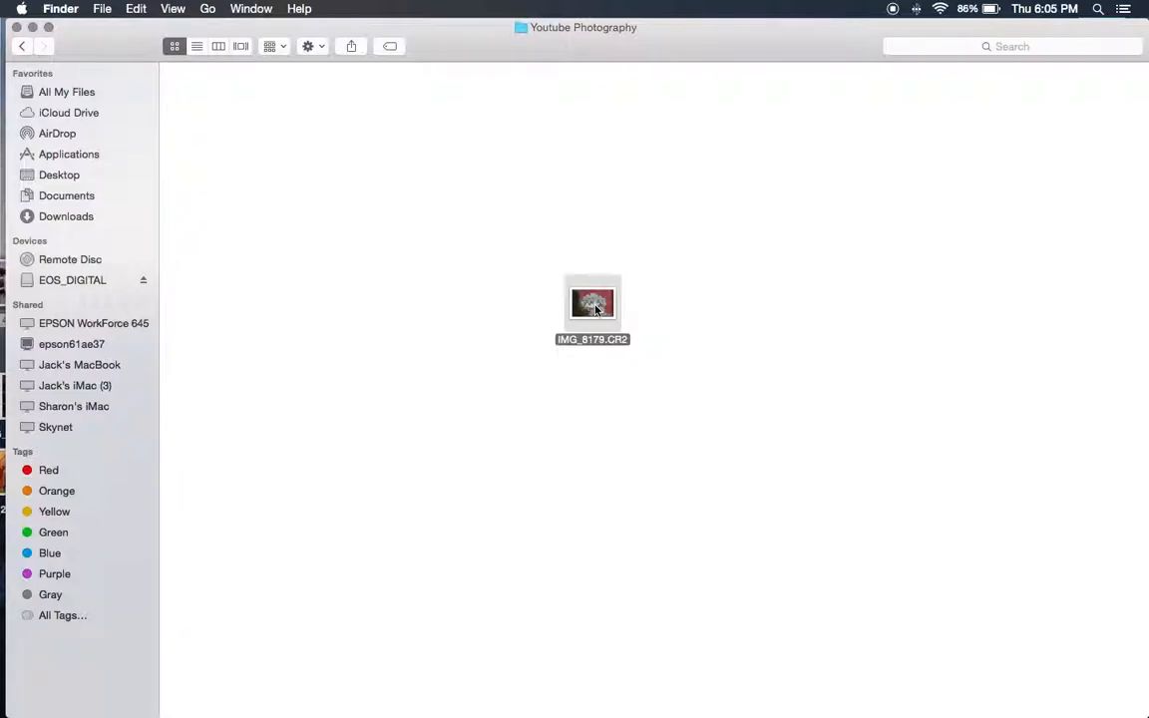
pyautogui.doubleClick(594, 305)
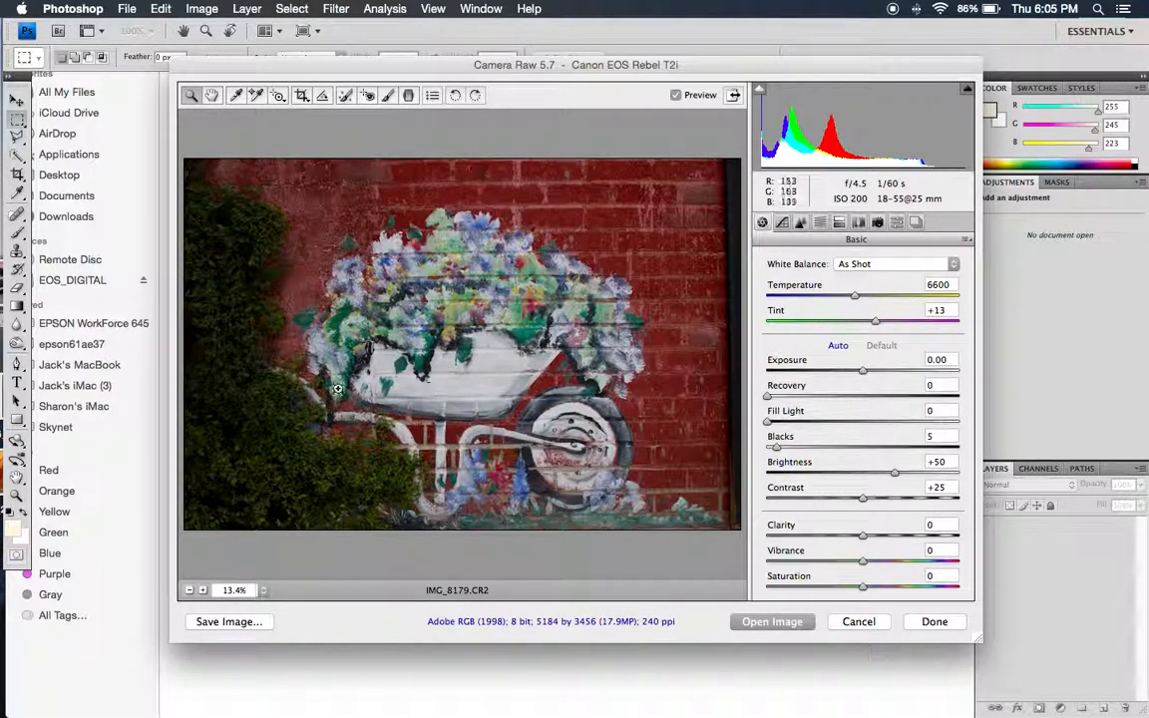
pyautogui.click(780, 622)
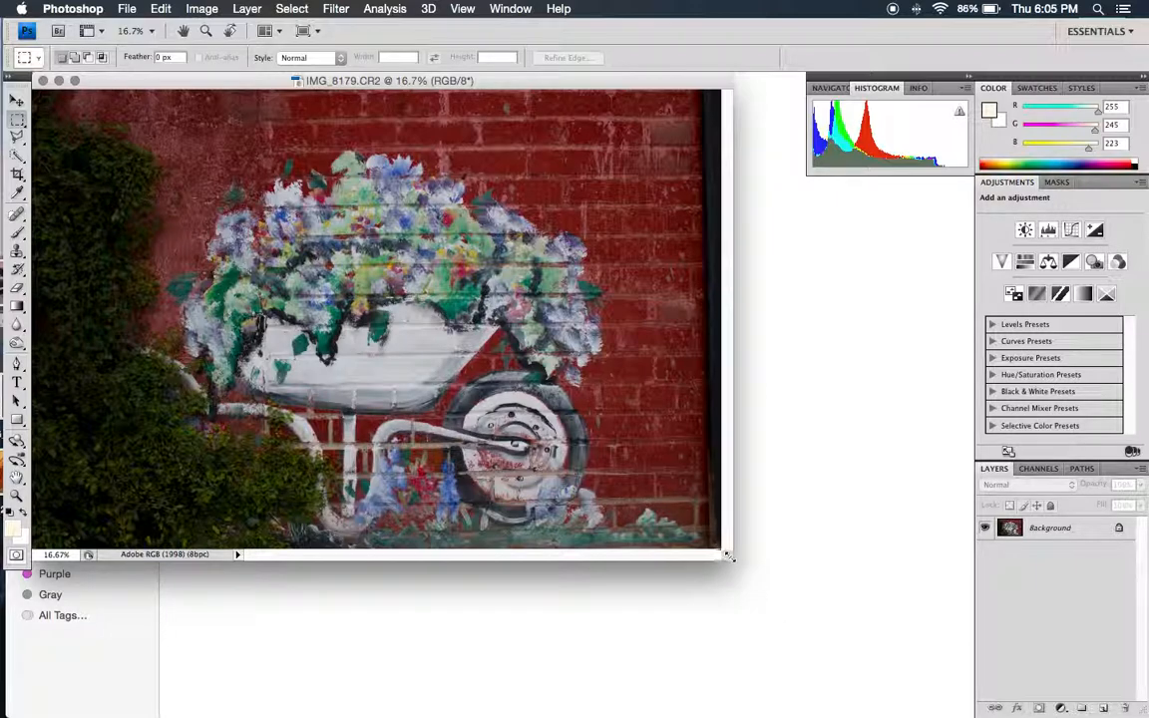
pyautogui.moveTo(729, 556); pyautogui.dragTo(803, 610)
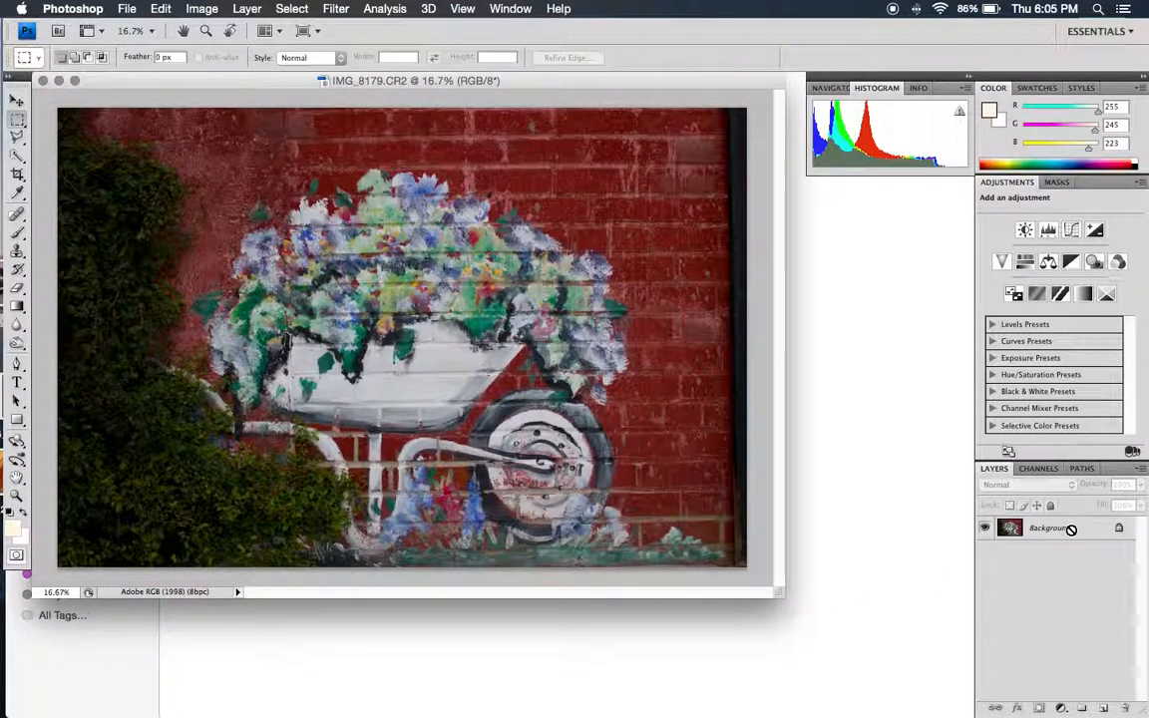
# - Duplicate the Background layer, select the new copy, and enlarge the document window to show the whole image
pyautogui.press('super+j')
pyautogui.click(1032, 555)
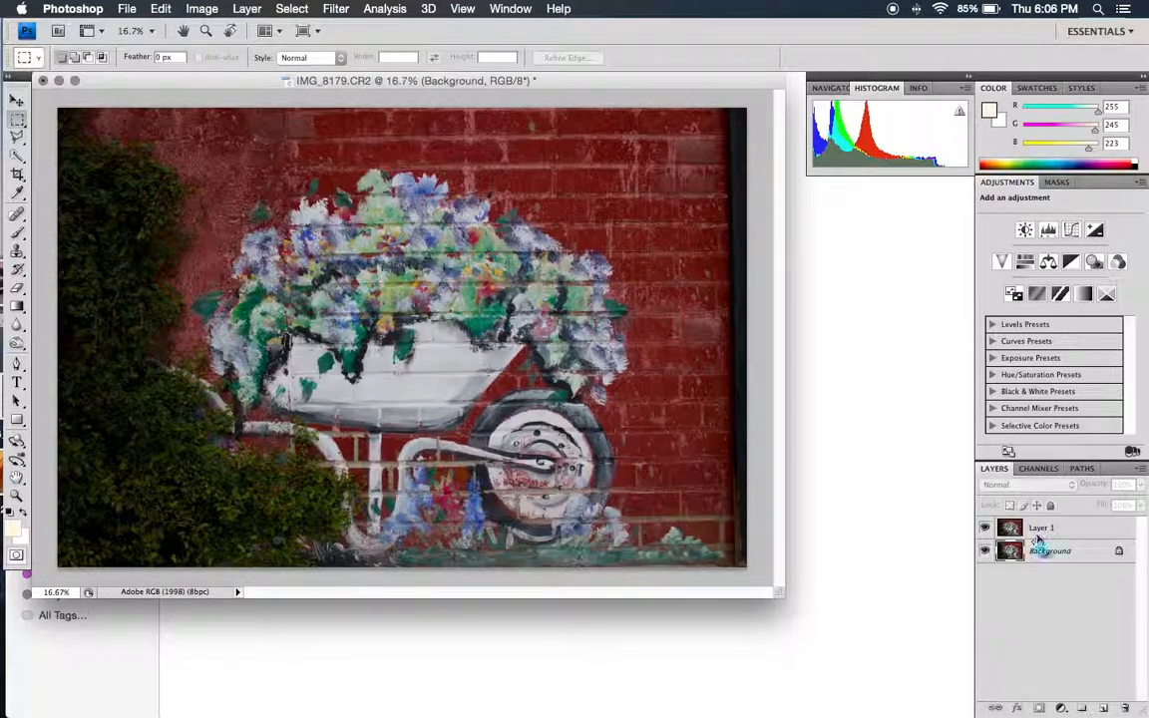
pyautogui.click(1038, 536)
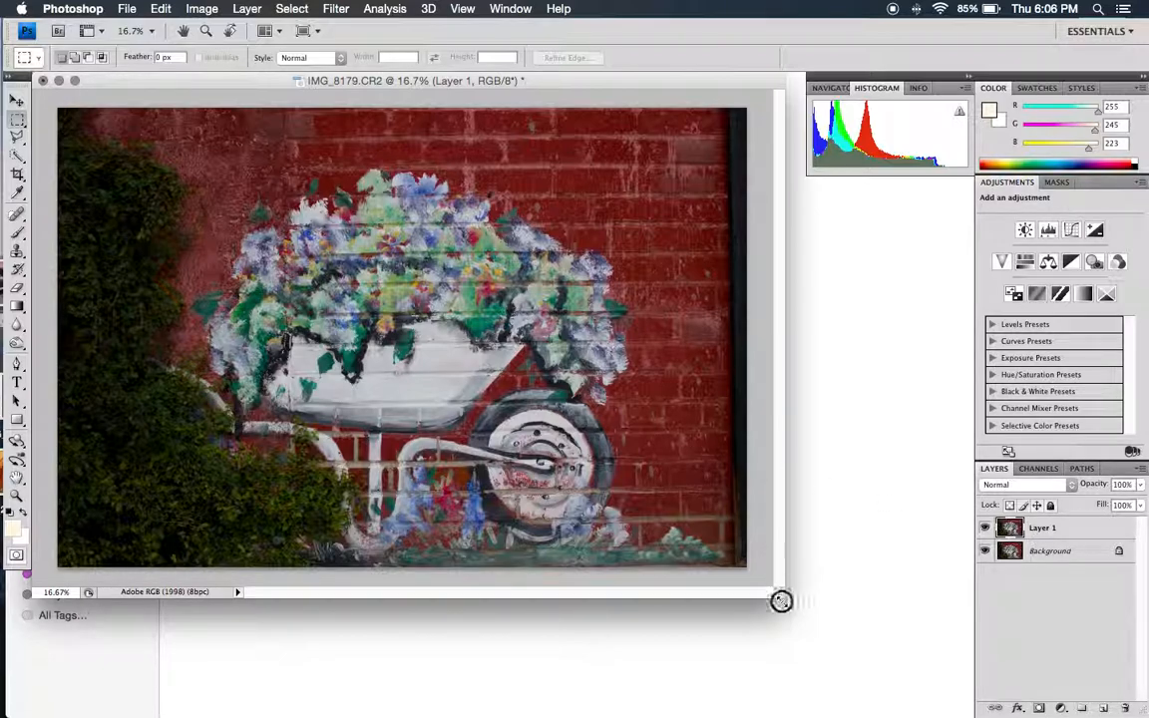
pyautogui.moveTo(782, 599); pyautogui.dragTo(826, 624)
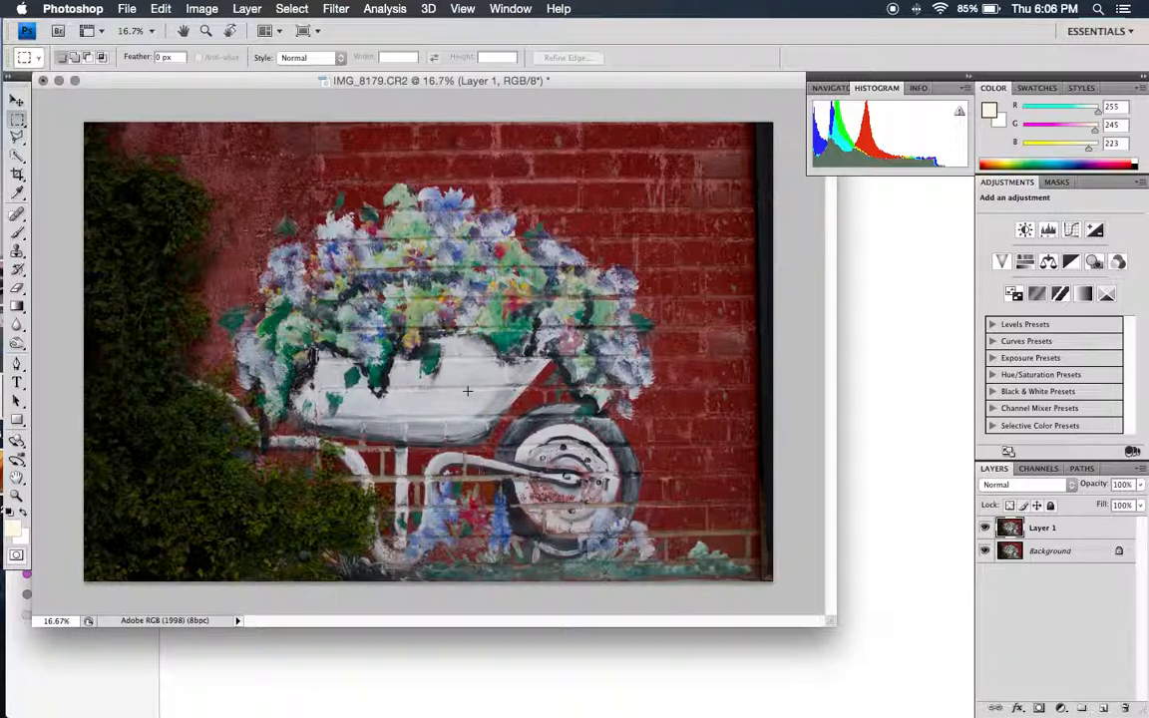
# - Duplicate Layer 1 to get a second copy above it
pyautogui.press('super+j')
pyautogui.click(1038, 549)
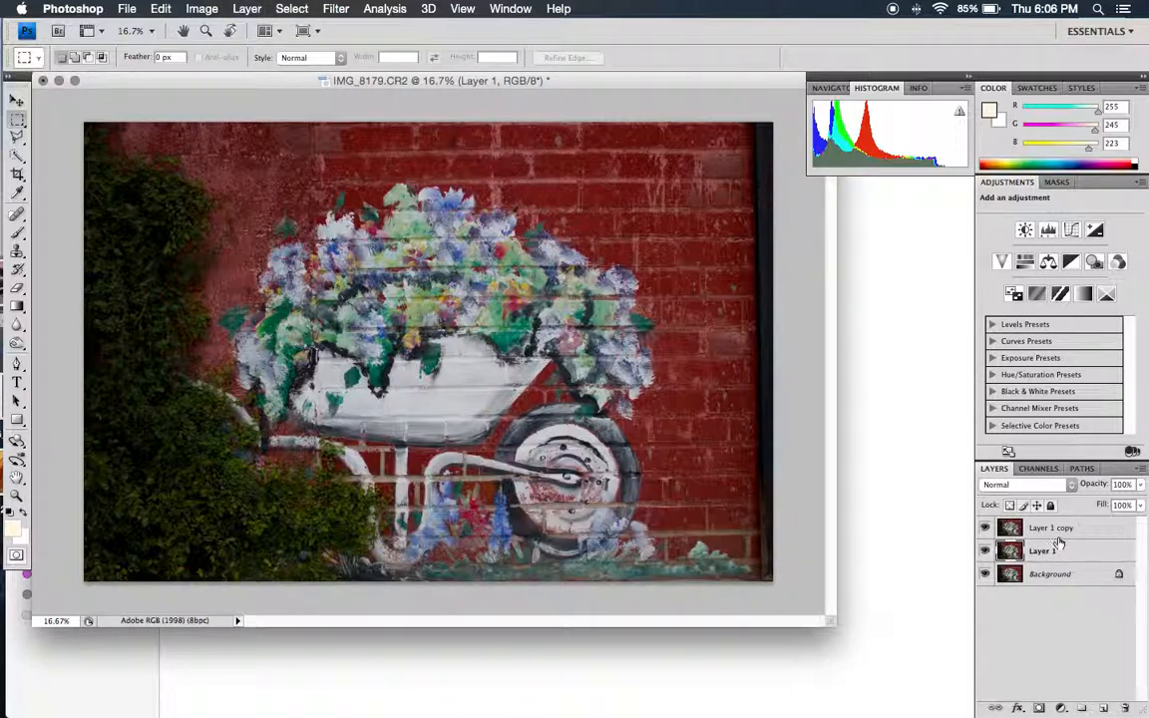
pyautogui.hotkey('alt', ']')
pyautogui.click(1069, 552)
# - Brighten Layer 1 copy with an Exposure adjustment of +1.50
pyautogui.click(1095, 527)
pyautogui.click(203, 8)
pyautogui.moveTo(239, 52)
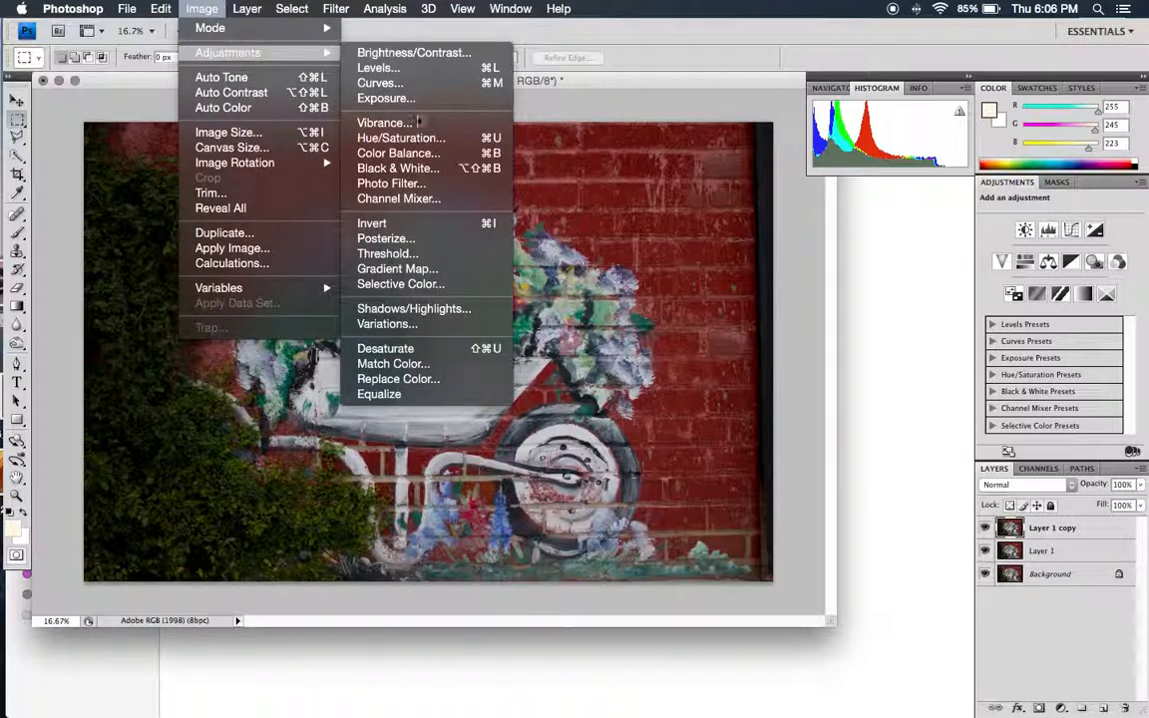
pyautogui.click(431, 98)
pyautogui.moveTo(835, 270); pyautogui.dragTo(859, 277)
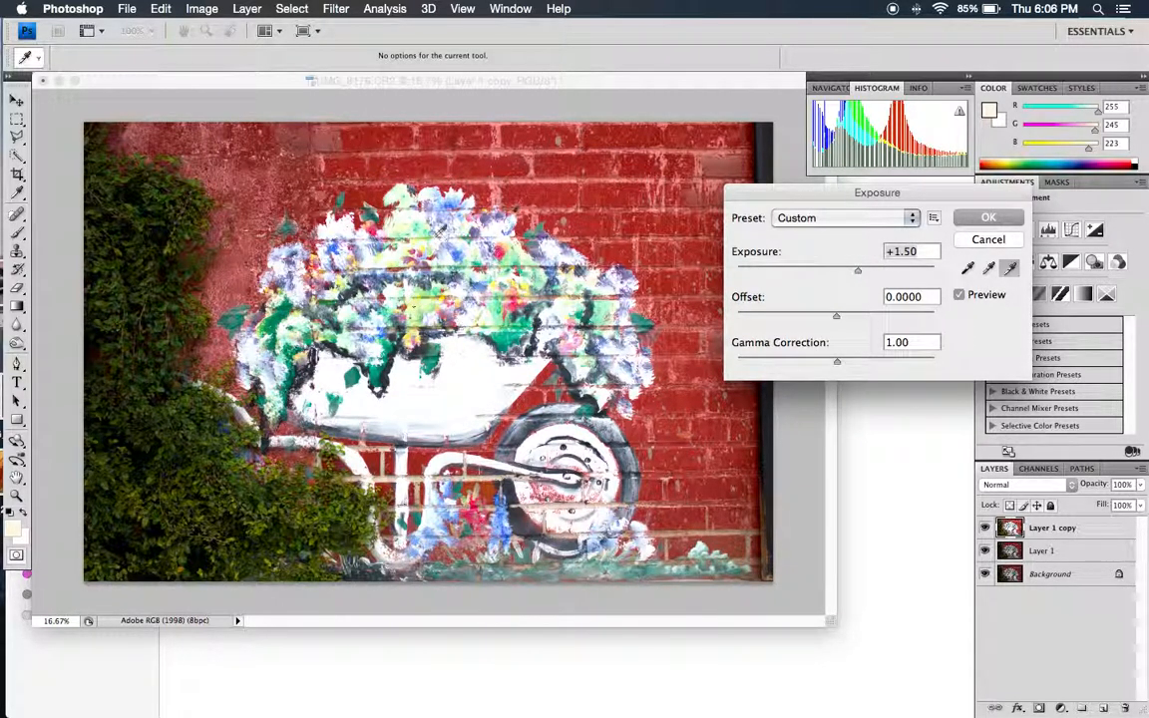
pyautogui.click(988, 219)
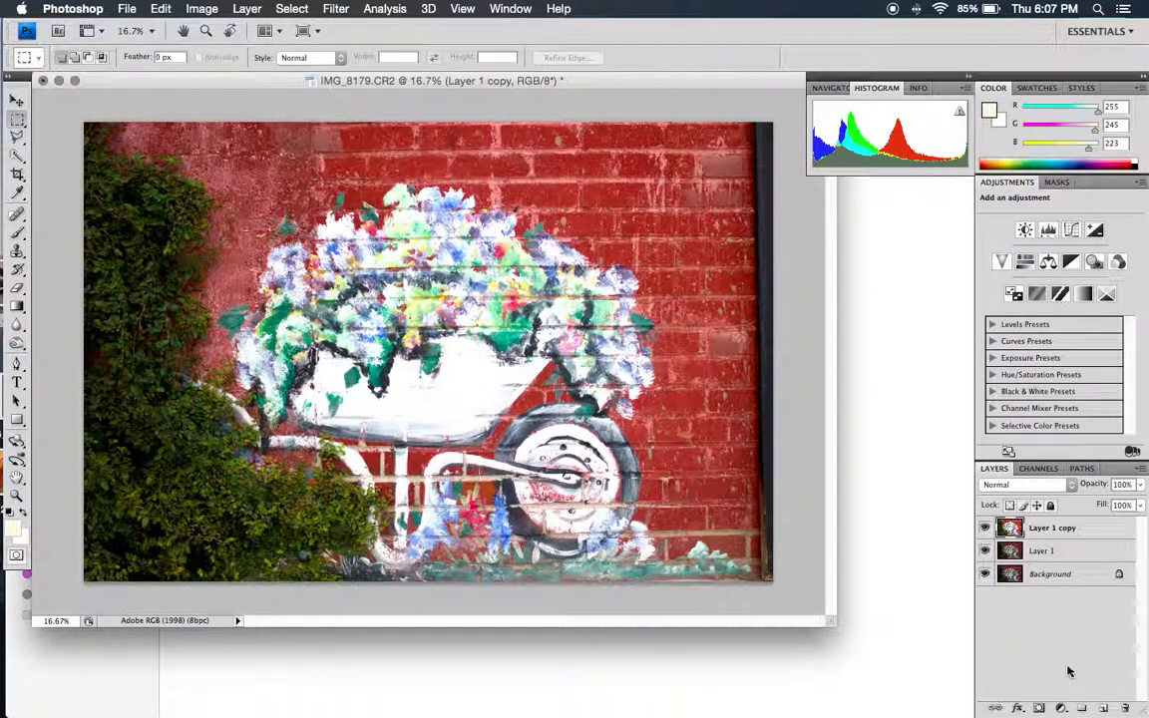
# - Add a layer mask to Layer 1 copy and set up a soft 200 px brush with black as the foreground color
pyautogui.click(1039, 709)
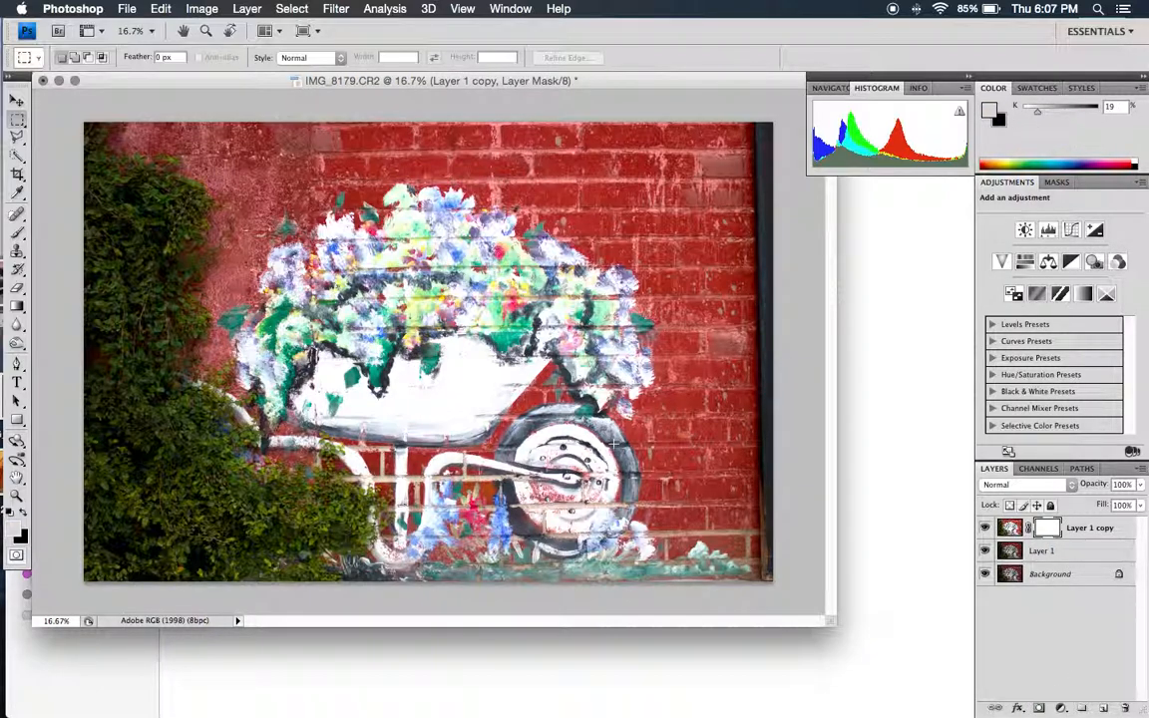
pyautogui.click(26, 509)
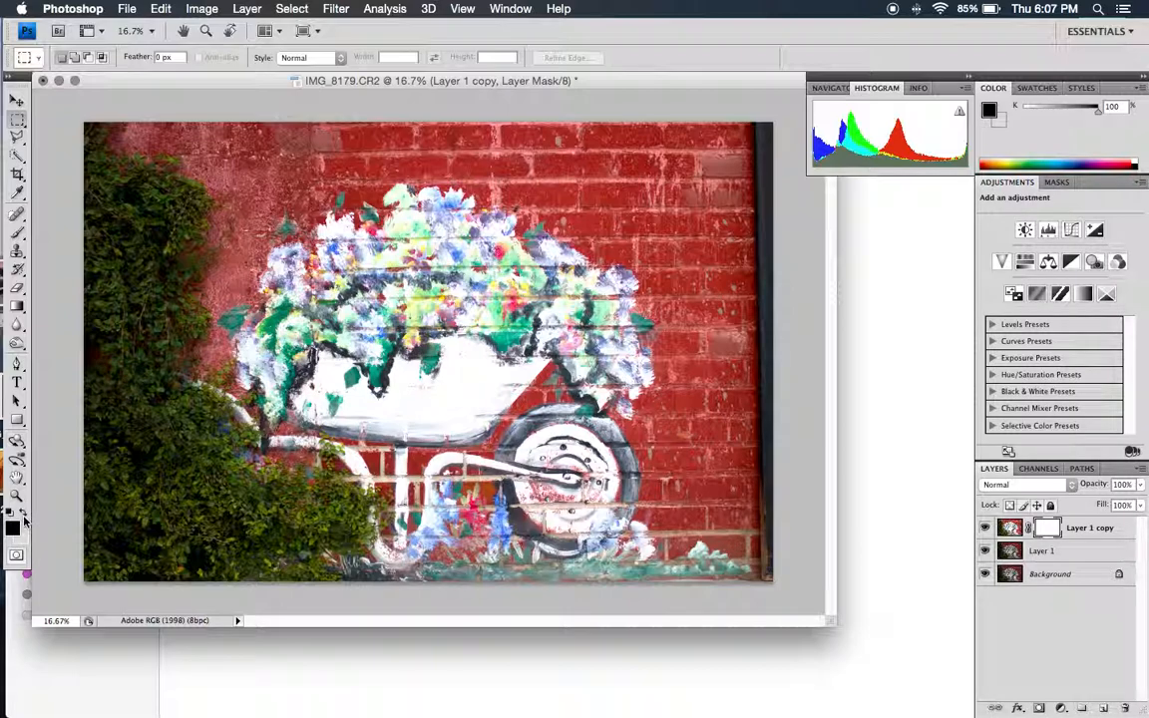
pyautogui.click(17, 232)
pyautogui.click(91, 60)
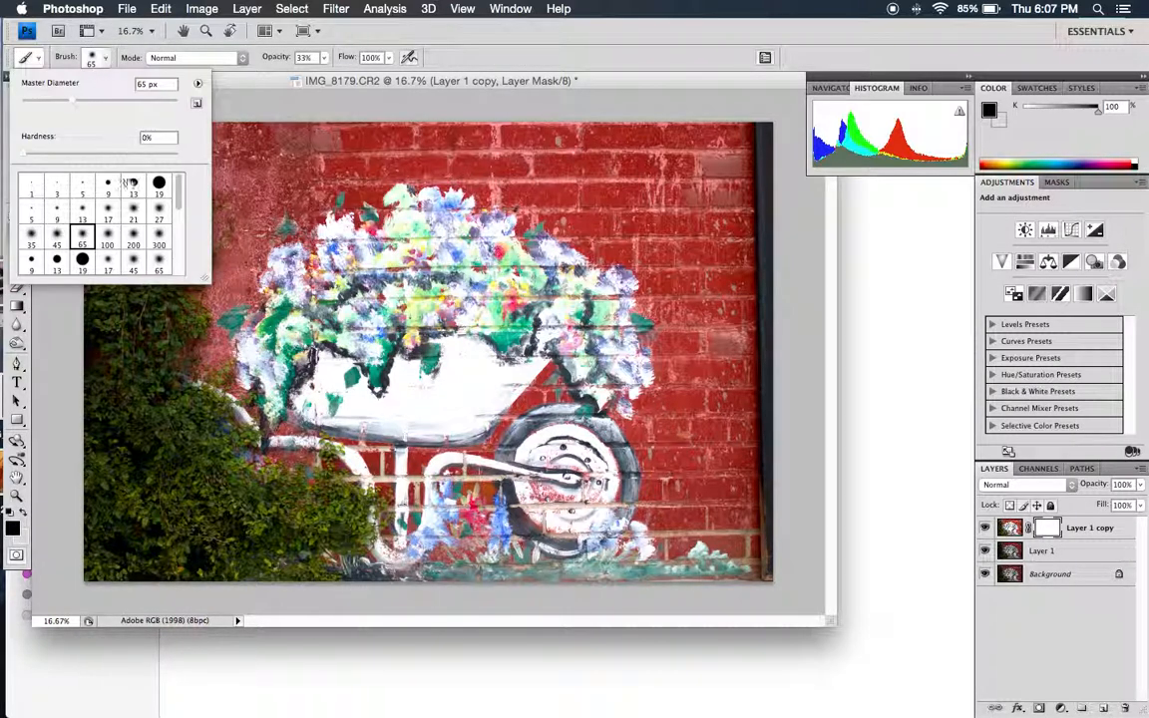
pyautogui.click(108, 237)
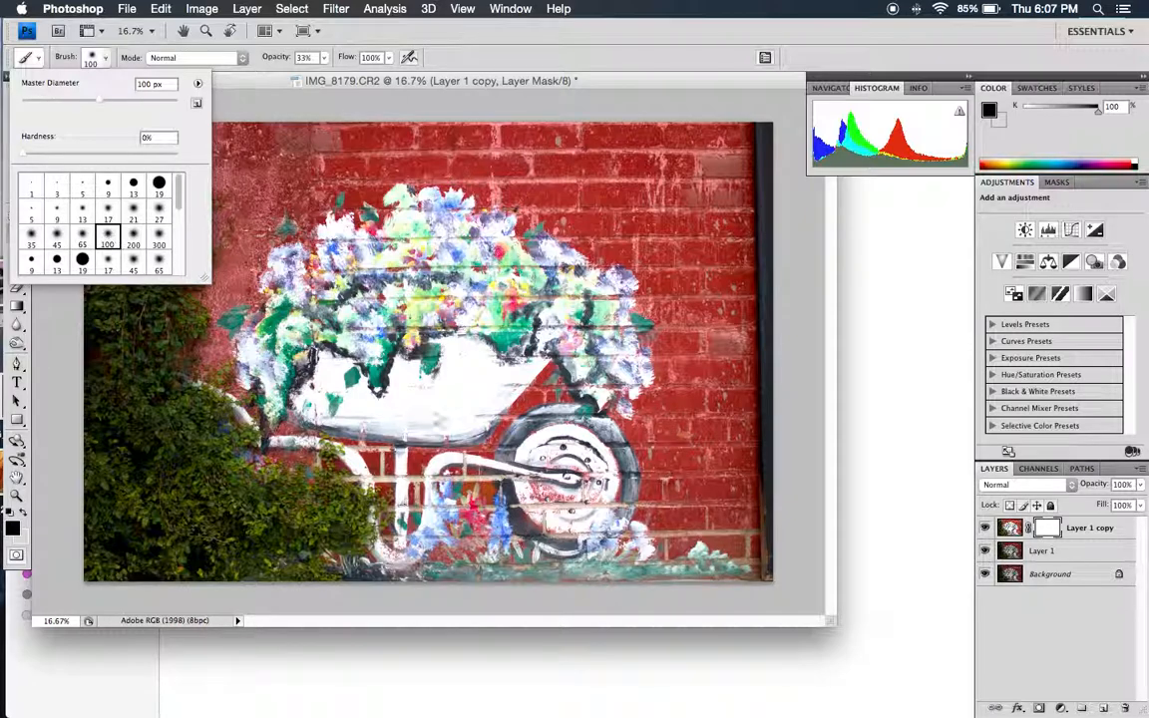
pyautogui.click(133, 236)
# - Paint black on the mask over the white wheelbarrow tub to bring back its darker detail
pyautogui.click(465, 423)
pyautogui.moveTo(463, 395)
pyautogui.mouseDown()
pyautogui.moveTo(444, 405)
pyautogui.moveTo(472, 379)
pyautogui.moveTo(440, 426)
pyautogui.moveTo(413, 418)
pyautogui.moveTo(475, 405)
pyautogui.moveTo(514, 372)
pyautogui.moveTo(462, 413)
pyautogui.moveTo(454, 349)
pyautogui.moveTo(476, 359)
pyautogui.moveTo(436, 410)
pyautogui.mouseUp()
pyautogui.press('super+plus')
pyautogui.press('super+plus')
pyautogui.press('super+plus')
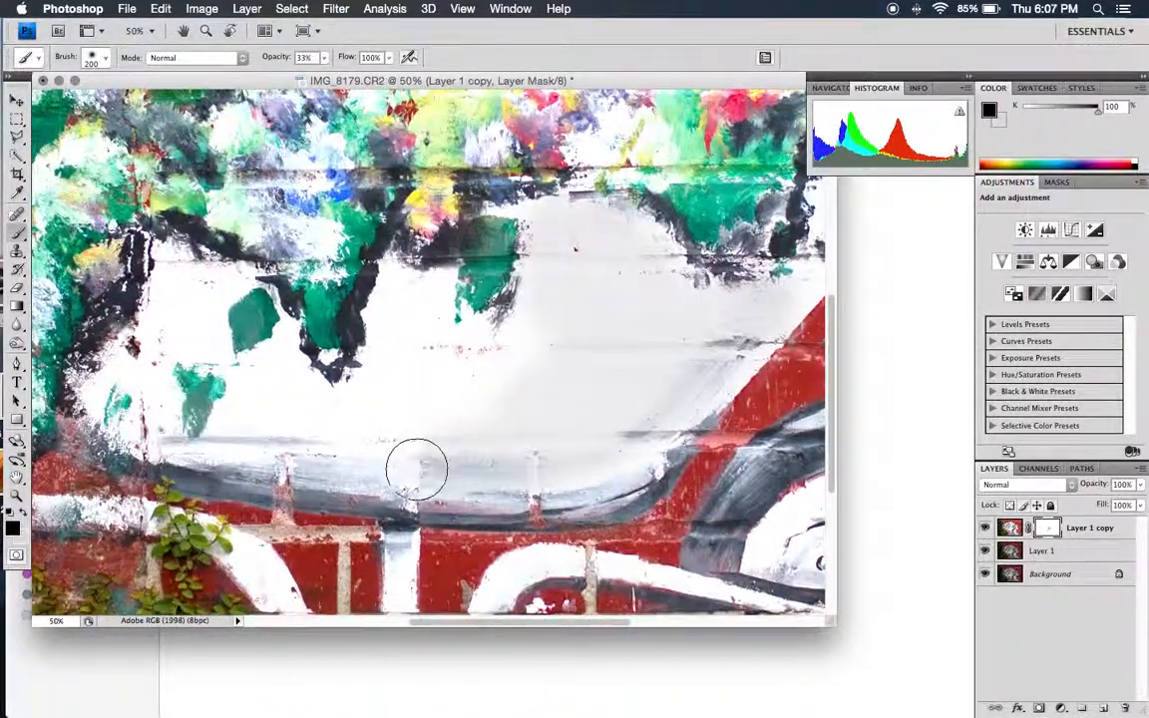
pyautogui.moveTo(417, 469)
pyautogui.mouseDown()
pyautogui.moveTo(359, 469)
pyautogui.moveTo(457, 466)
pyautogui.moveTo(302, 436)
pyautogui.moveTo(232, 446)
pyautogui.moveTo(251, 439)
pyautogui.moveTo(264, 385)
pyautogui.moveTo(289, 378)
pyautogui.moveTo(310, 419)
pyautogui.moveTo(384, 385)
pyautogui.moveTo(403, 339)
pyautogui.moveTo(393, 301)
pyautogui.moveTo(414, 328)
pyautogui.moveTo(435, 311)
pyautogui.moveTo(416, 304)
pyautogui.moveTo(441, 358)
pyautogui.moveTo(477, 347)
pyautogui.moveTo(531, 366)
pyautogui.moveTo(582, 257)
pyautogui.moveTo(565, 235)
pyautogui.moveTo(621, 255)
pyautogui.moveTo(652, 309)
pyautogui.moveTo(722, 319)
pyautogui.moveTo(779, 296)
pyautogui.moveTo(663, 407)
pyautogui.moveTo(534, 433)
pyautogui.moveTo(413, 436)
pyautogui.moveTo(137, 416)
pyautogui.moveTo(155, 419)
pyautogui.moveTo(144, 345)
pyautogui.moveTo(181, 320)
pyautogui.moveTo(208, 349)
pyautogui.moveTo(175, 265)
pyautogui.moveTo(182, 286)
pyautogui.moveTo(219, 300)
pyautogui.moveTo(101, 389)
pyautogui.moveTo(98, 409)
pyautogui.moveTo(245, 459)
pyautogui.moveTo(230, 458)
pyautogui.moveTo(217, 449)
pyautogui.moveTo(346, 474)
pyautogui.moveTo(576, 450)
pyautogui.moveTo(630, 411)
pyautogui.moveTo(597, 295)
pyautogui.moveTo(514, 304)
pyautogui.moveTo(538, 318)
pyautogui.moveTo(564, 311)
pyautogui.moveTo(452, 356)
pyautogui.moveTo(400, 289)
pyautogui.mouseUp()
# - Paint black on the mask over the wheelbarrow's white legs and the frame bar leading to the wheel
pyautogui.scroll(-10, 410, 389)
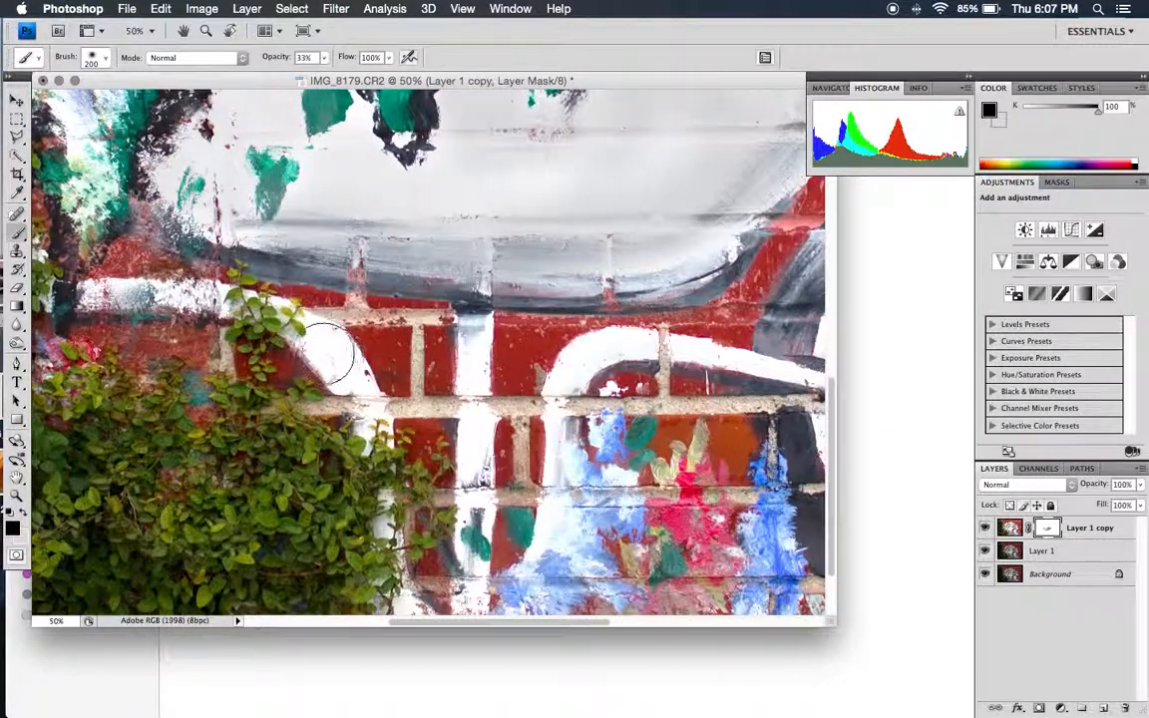
pyautogui.click(329, 354)
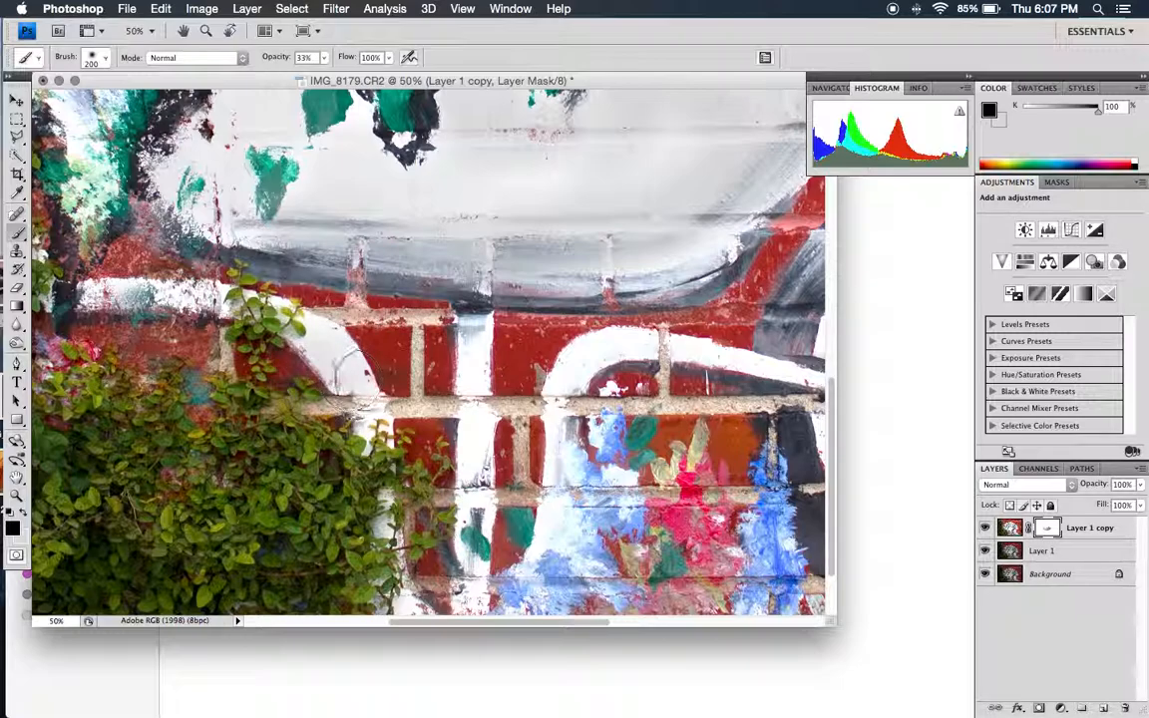
pyautogui.click(473, 371)
pyautogui.moveTo(473, 371); pyautogui.dragTo(475, 475)
pyautogui.press(']')
pyautogui.press(']')
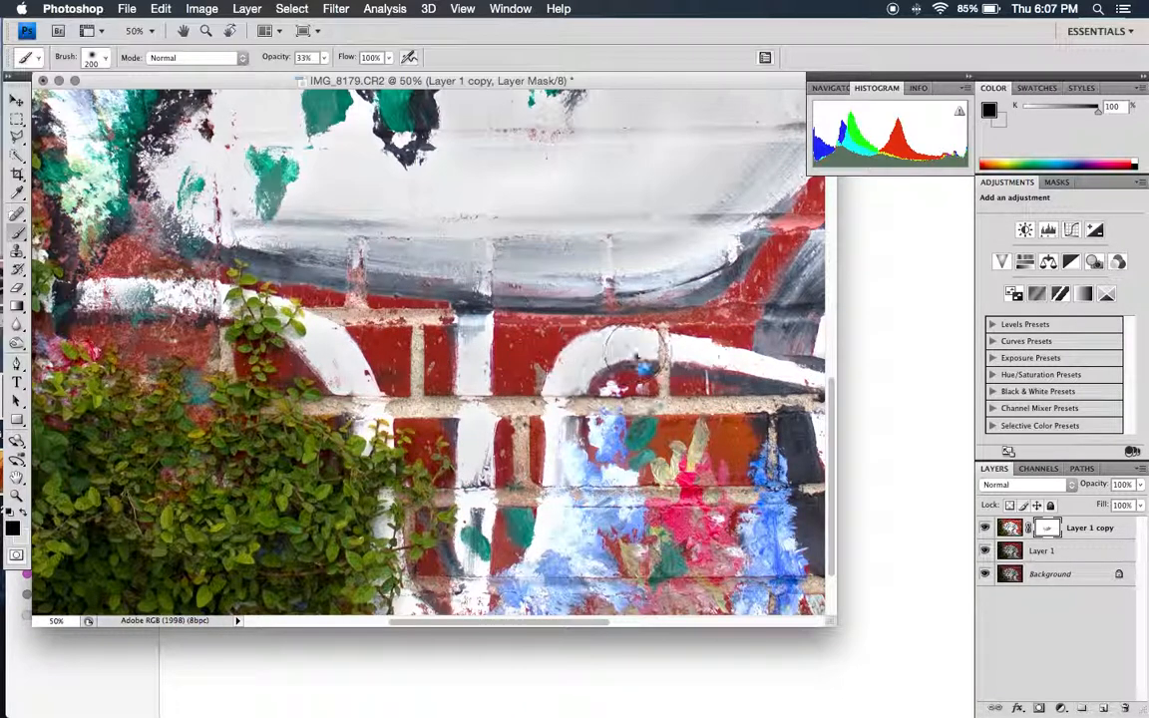
pyautogui.hscroll(3, 598, 339)
pyautogui.moveTo(650, 347)
pyautogui.mouseDown()
pyautogui.moveTo(729, 360)
pyautogui.moveTo(768, 379)
pyautogui.mouseUp()
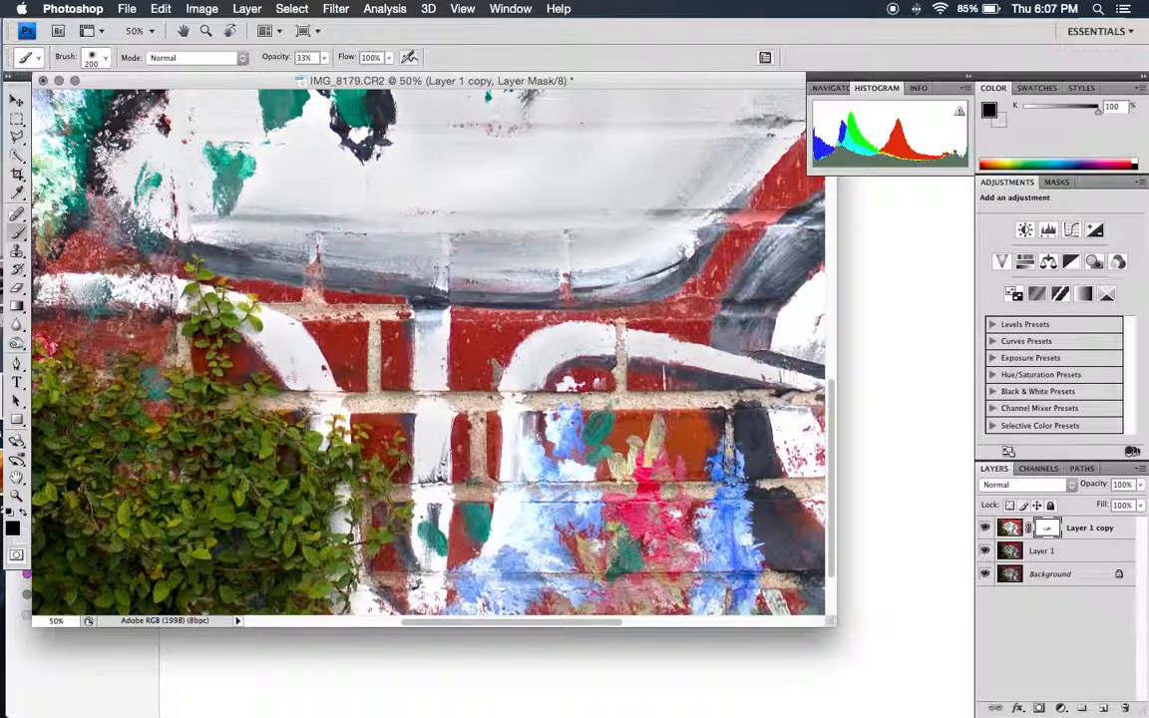
pyautogui.hscroll(15, 419, 299)
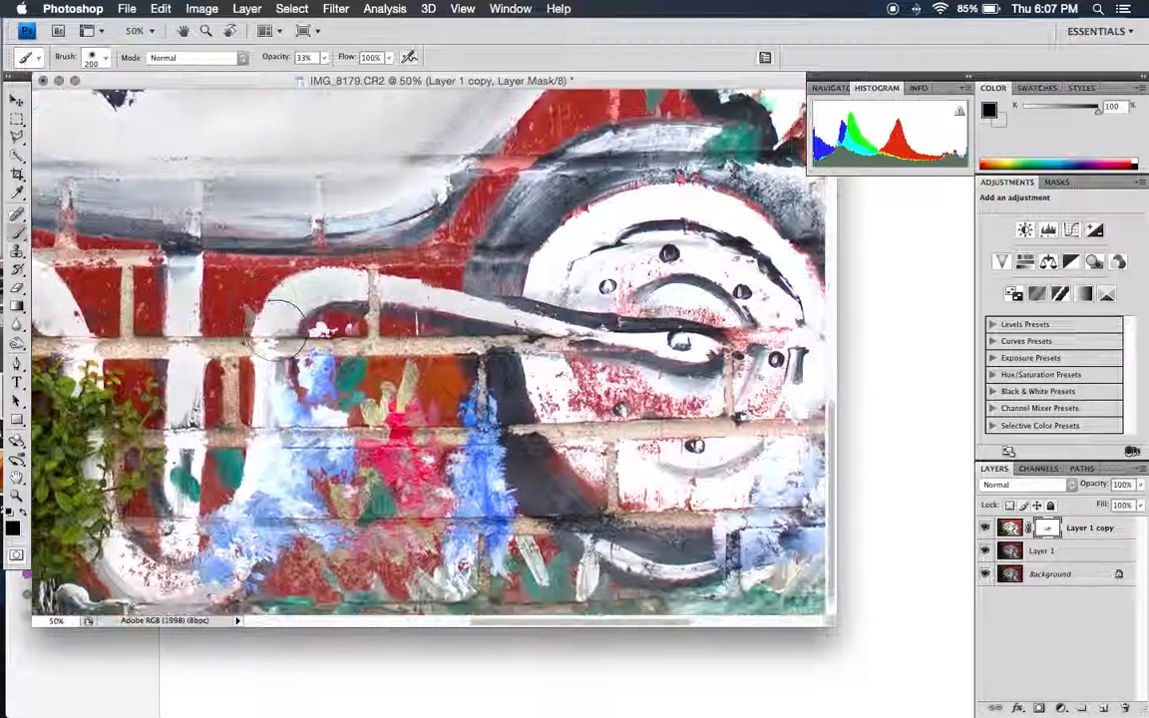
# - Brighten Layer 1 with an Exposure adjustment of +0.73
pyautogui.press('super+minus')
pyautogui.press('super+minus')
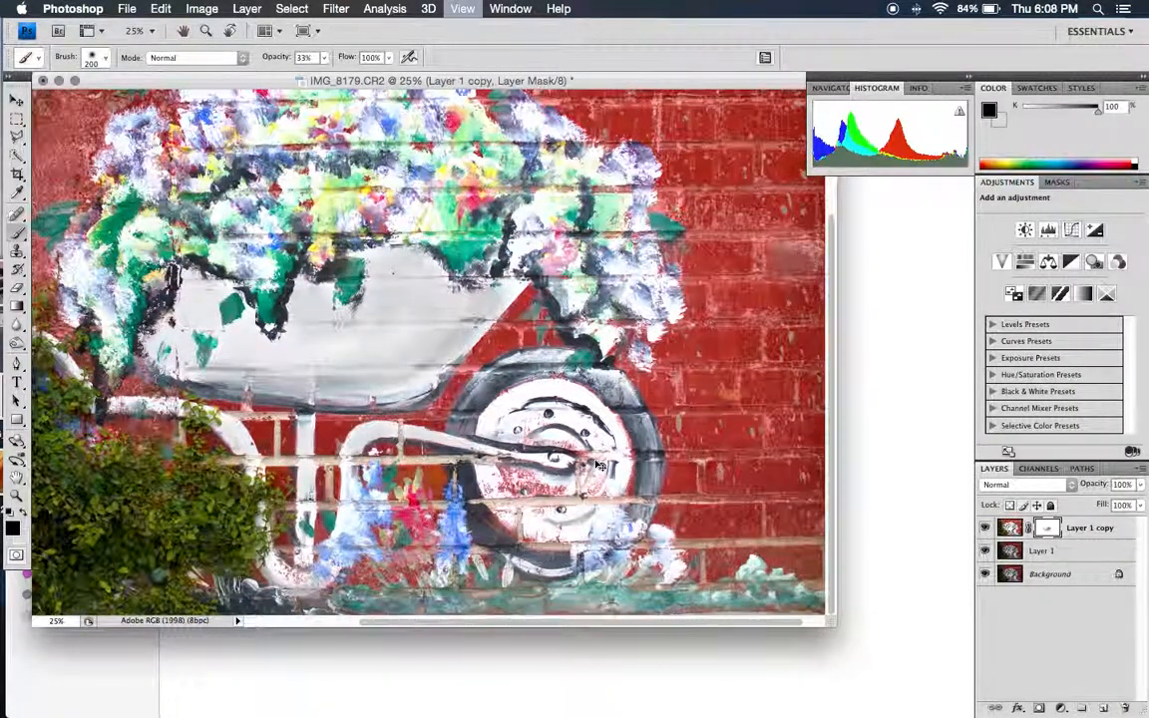
pyautogui.press('super+minus')
pyautogui.click(1042, 551)
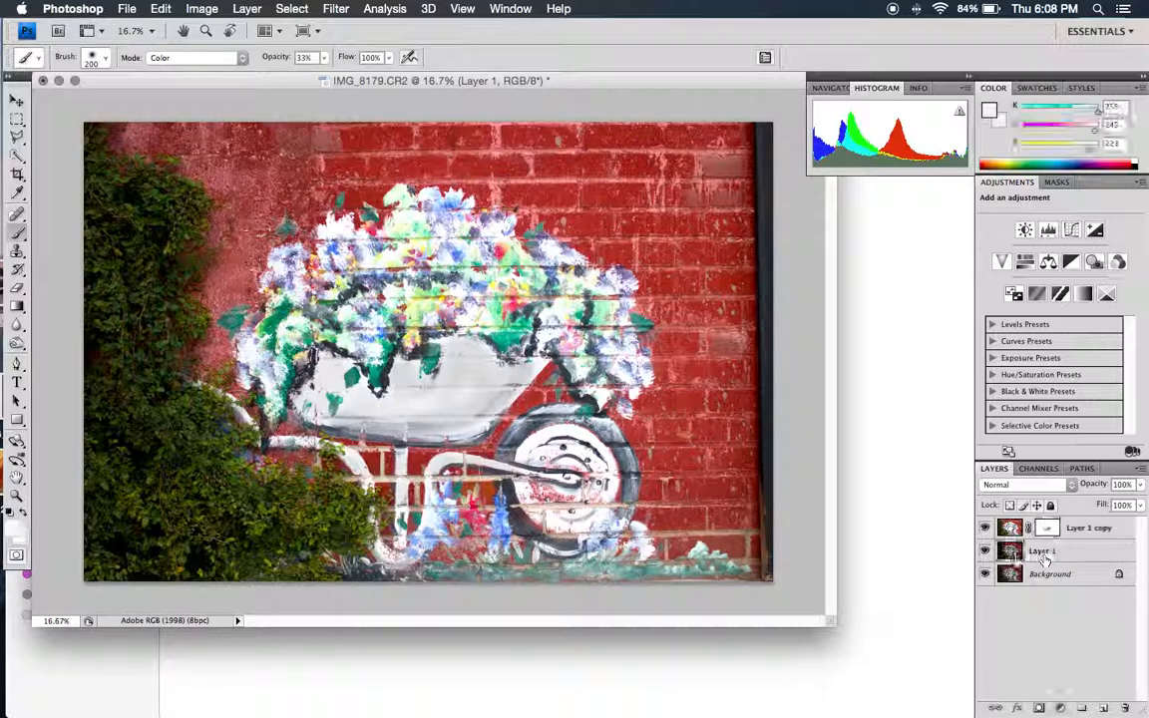
pyautogui.click(161, 8)
pyautogui.moveTo(201, 8)
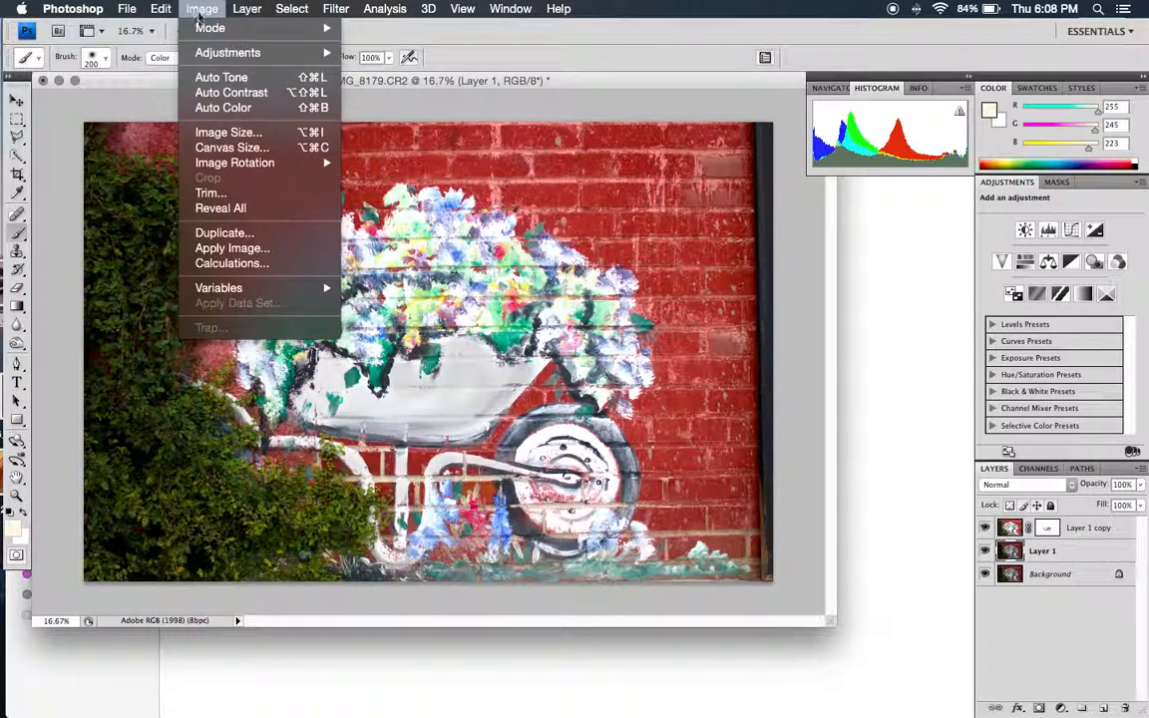
pyautogui.moveTo(231, 55)
pyautogui.click(397, 95)
pyautogui.moveTo(836, 270); pyautogui.dragTo(846, 273)
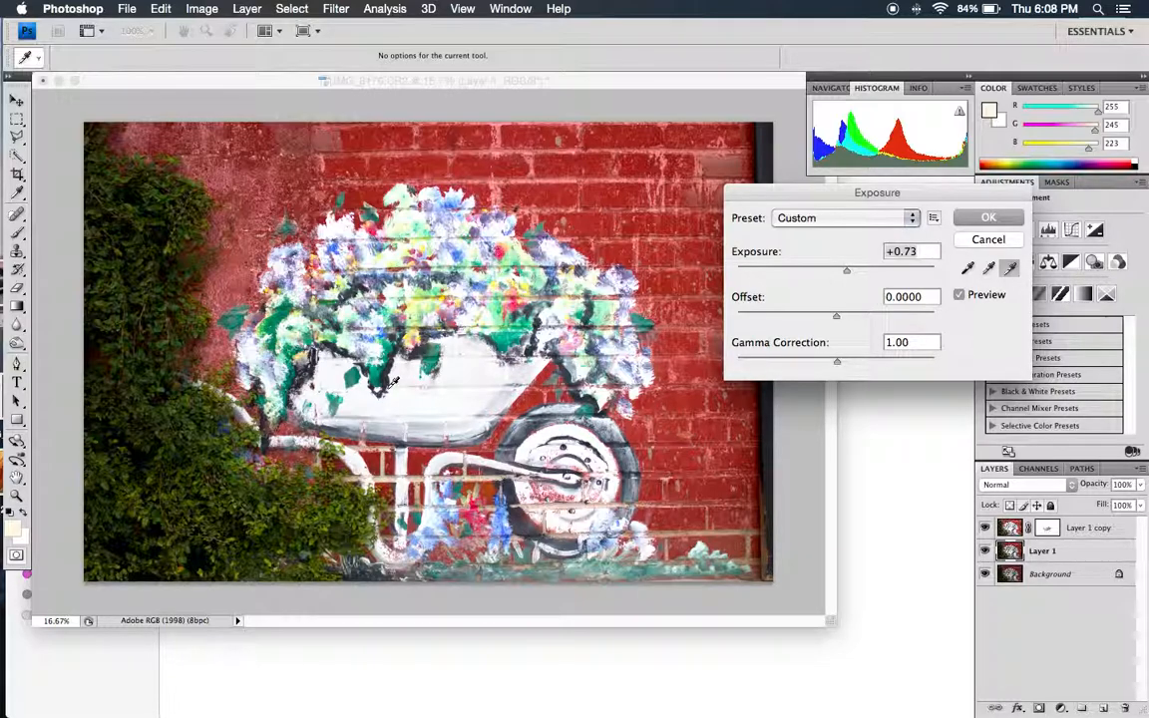
pyautogui.press('super+plus')
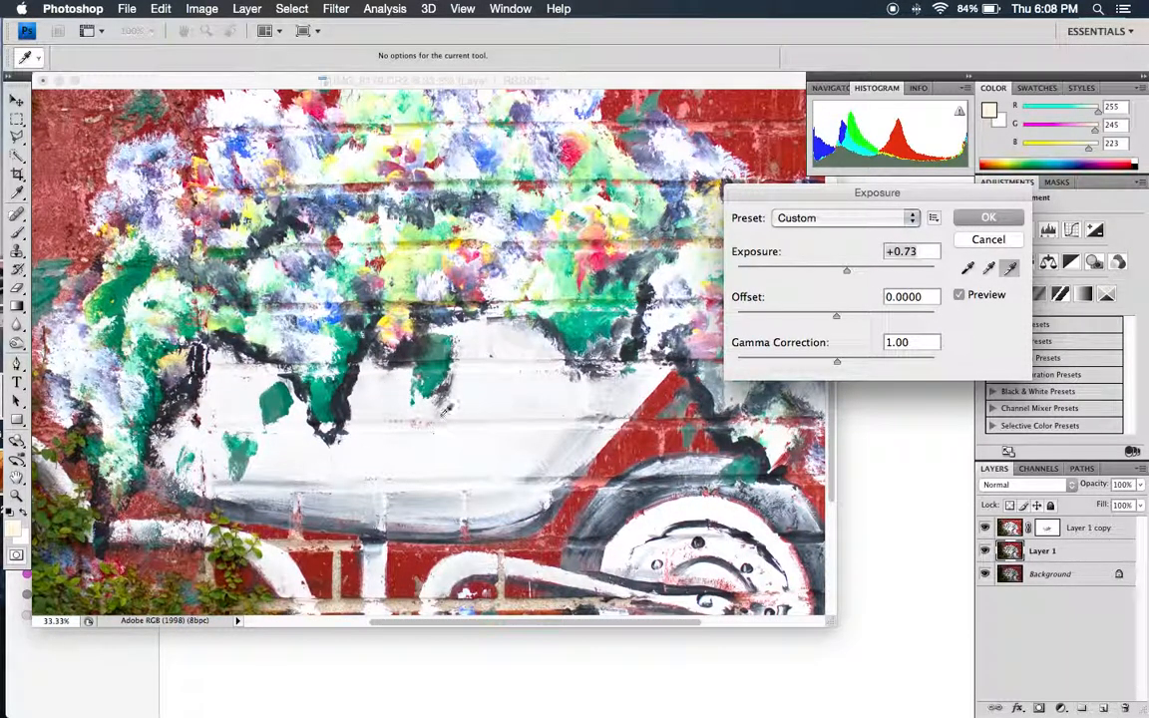
pyautogui.press('super+minus')
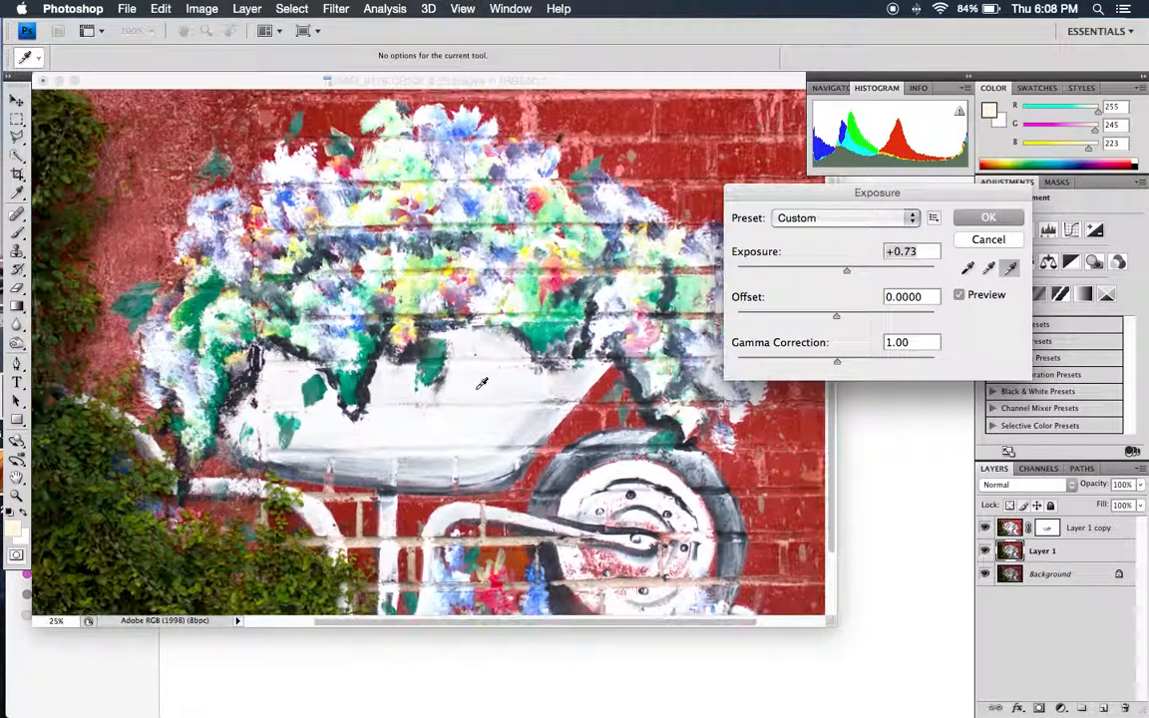
pyautogui.click(968, 220)
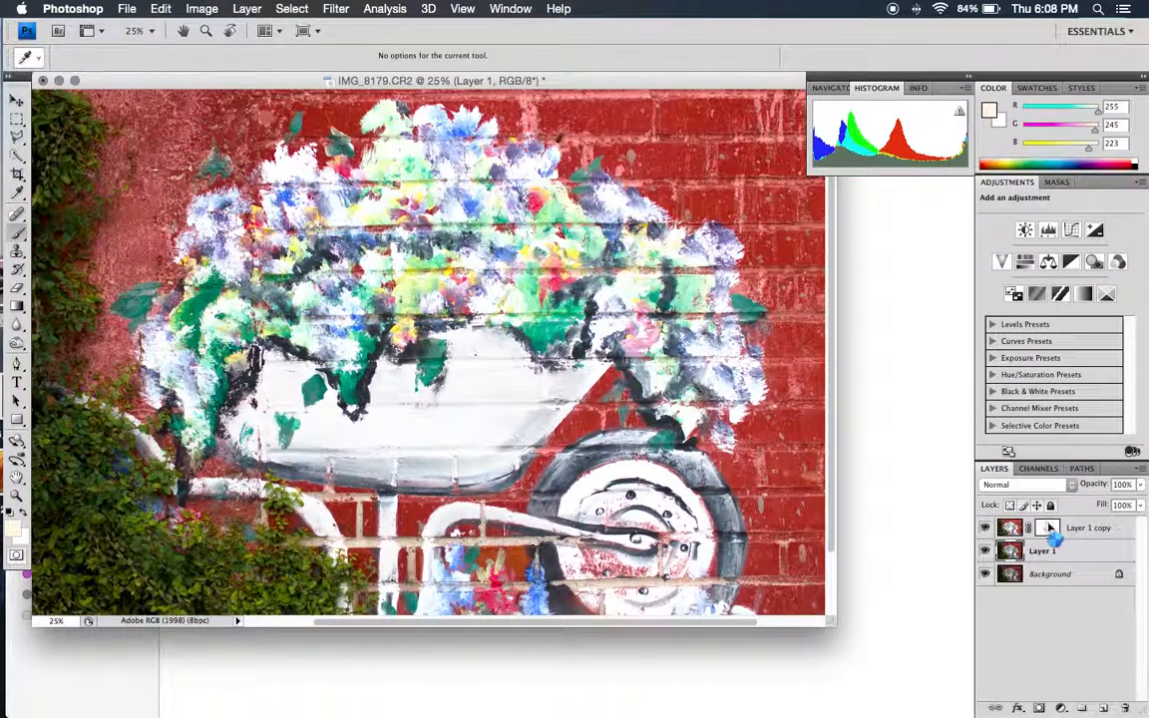
# - Toggle the visibility of Layer 1 copy and Layer 1 to compare the image before and after the exposure edits
pyautogui.click(985, 528)
pyautogui.click(985, 528)
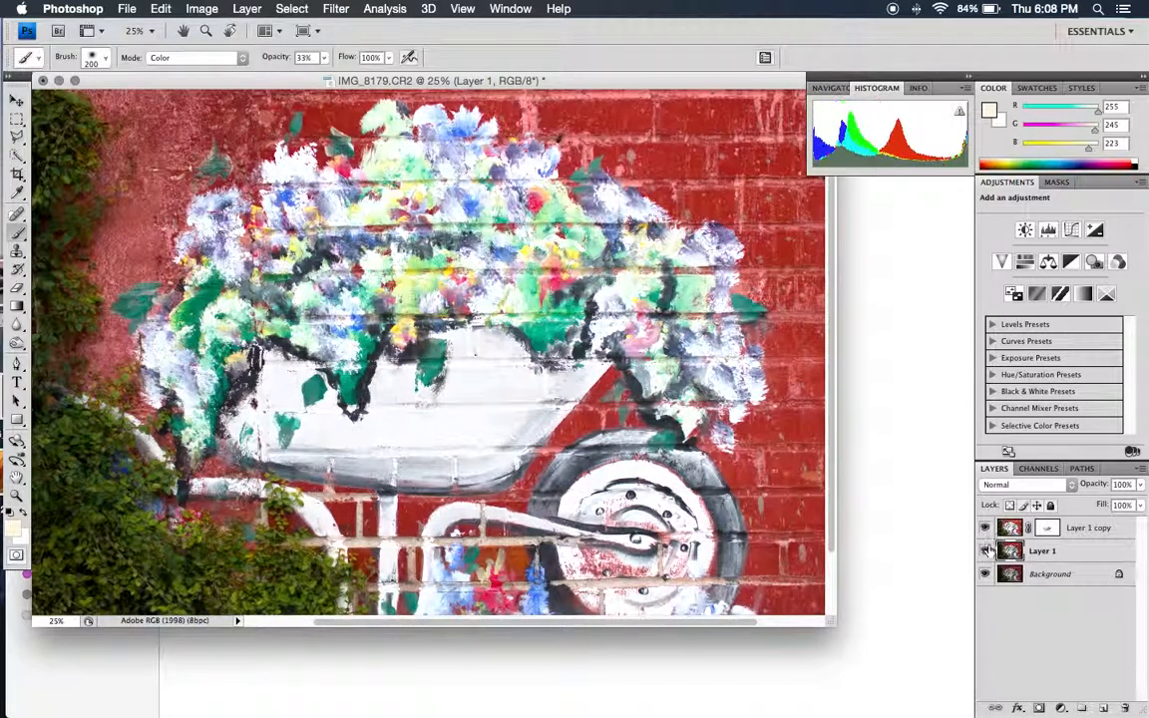
pyautogui.click(985, 551)
pyautogui.click(985, 527)
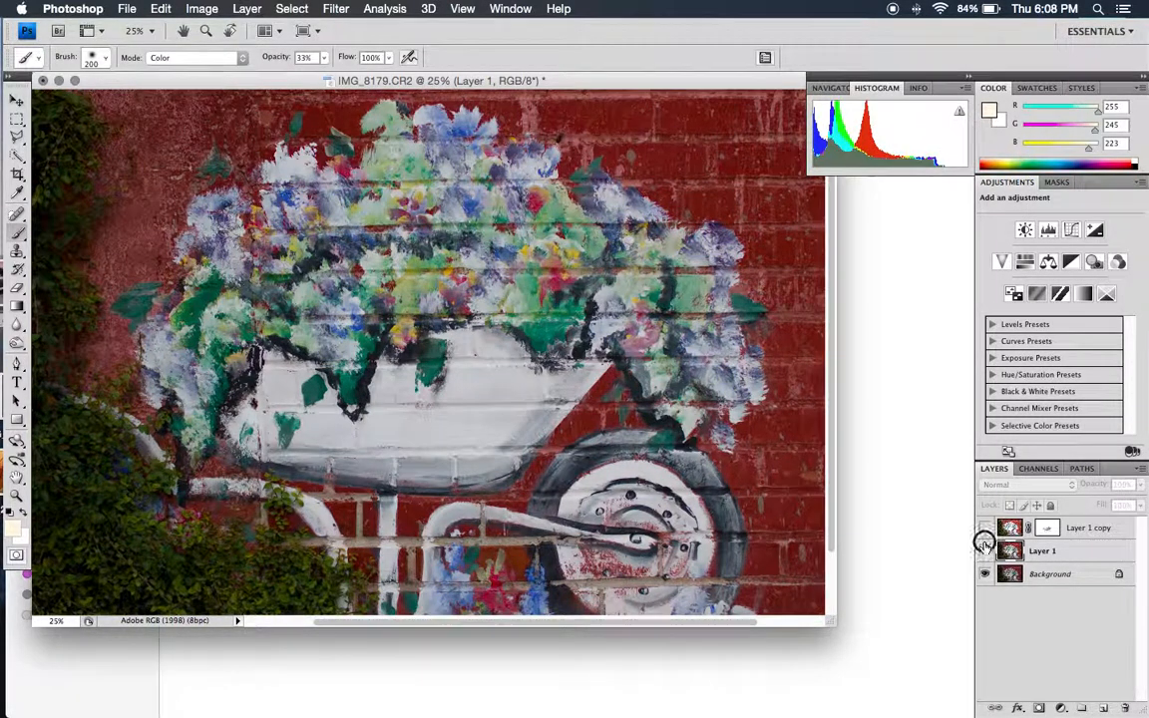
pyautogui.click(985, 551)
pyautogui.click(986, 527)
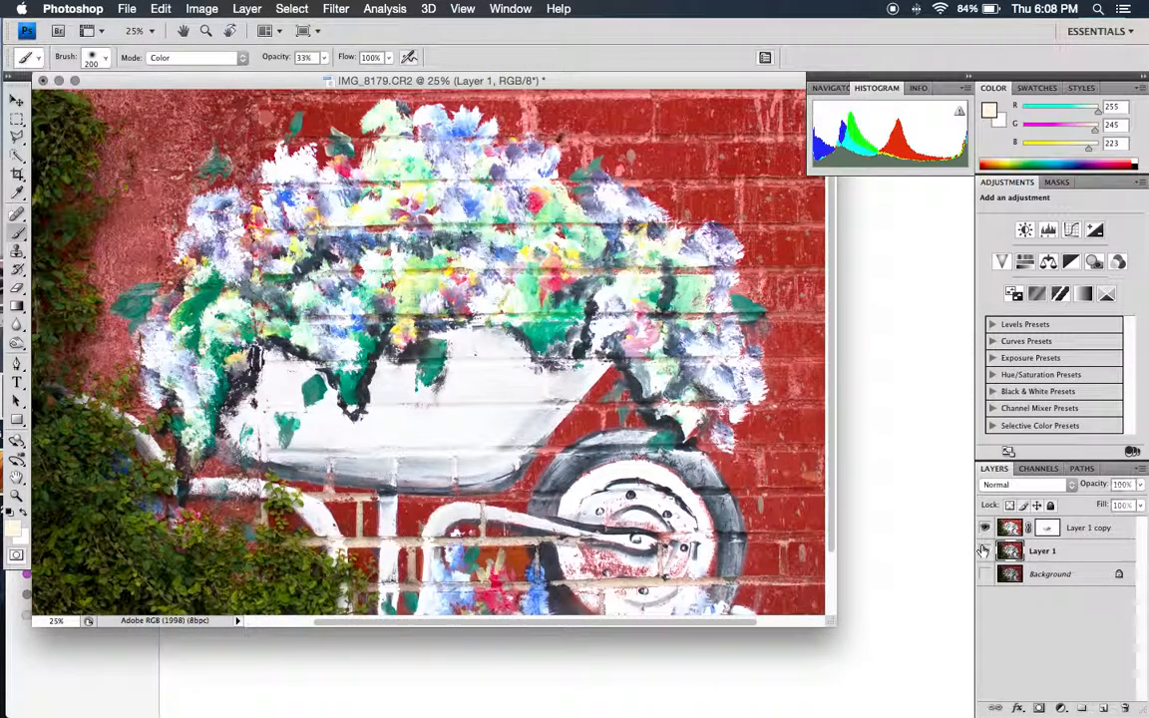
# - Isolate Layer 1 copy and select its mask to examine the painted-out areas, and show Layer 1 and Background again
pyautogui.click(985, 552)
pyautogui.press('super+equal')
pyautogui.press('super+equal')
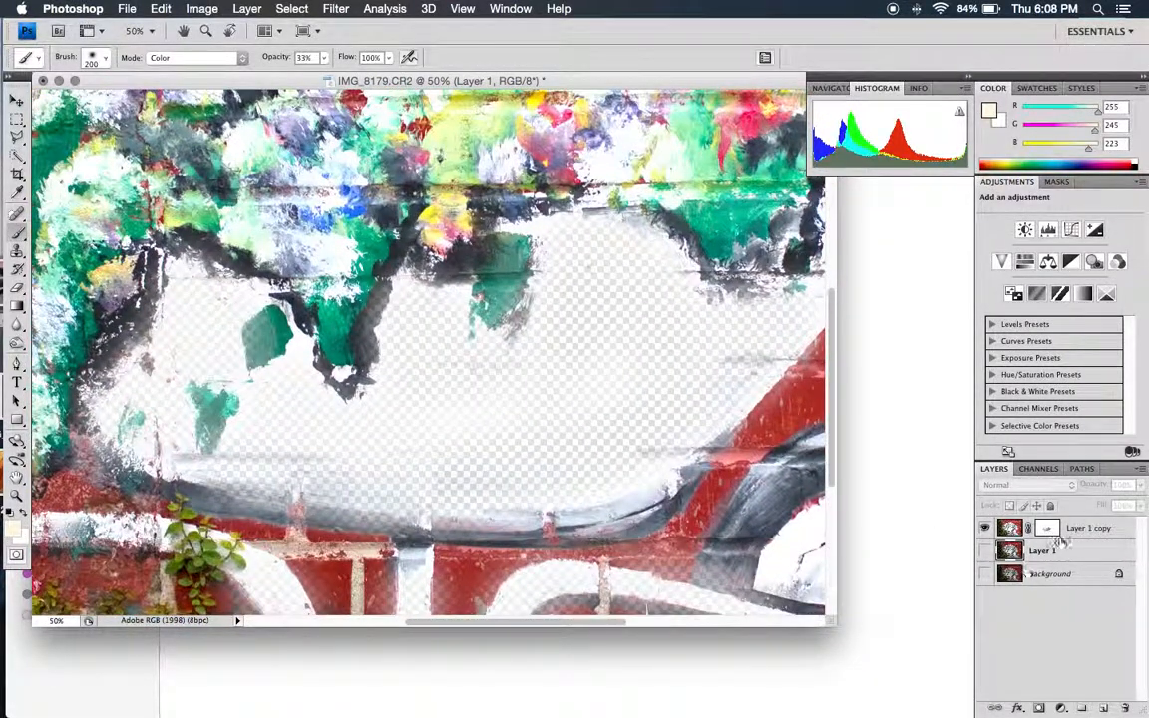
pyautogui.click(1048, 528)
pyautogui.press('d')
pyautogui.press('[')
pyautogui.press('[')
pyautogui.press('[')
pyautogui.press('[')
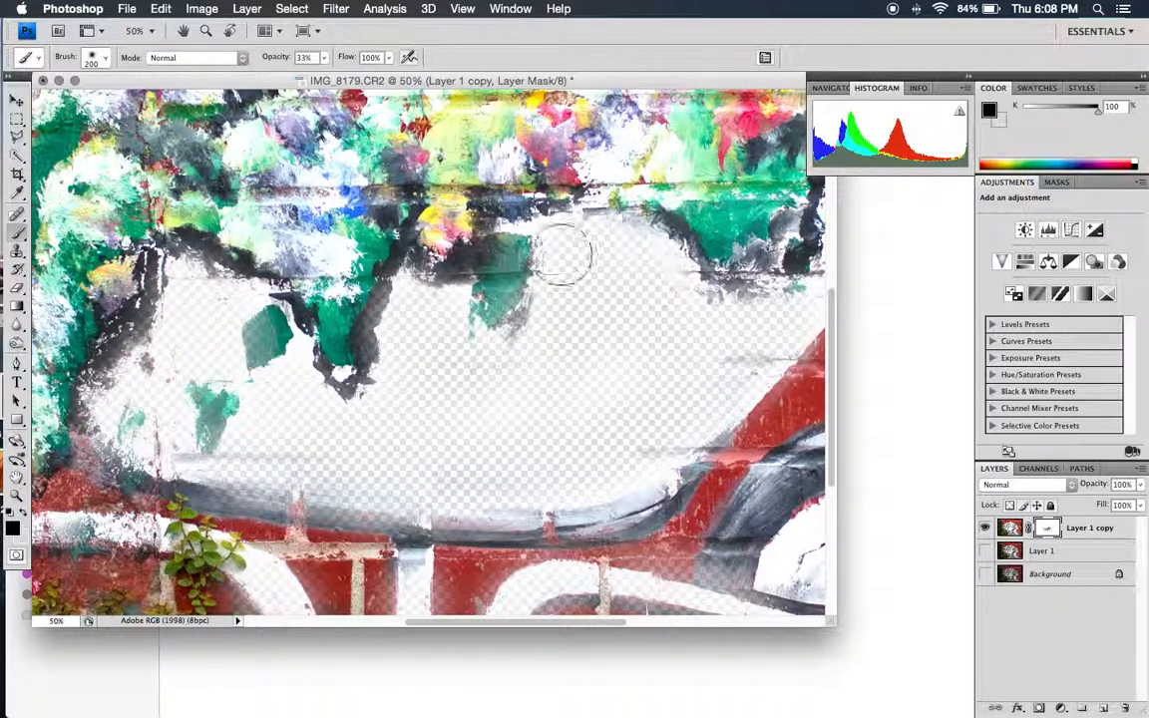
pyautogui.press('super+minus')
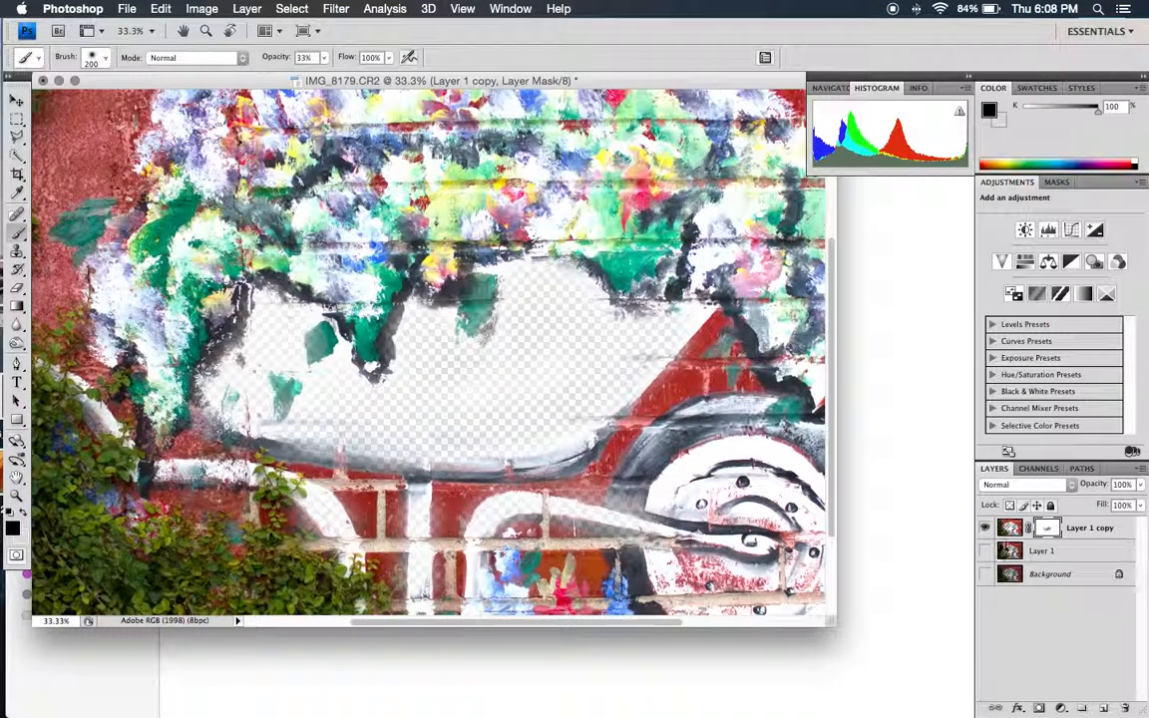
pyautogui.click(984, 550)
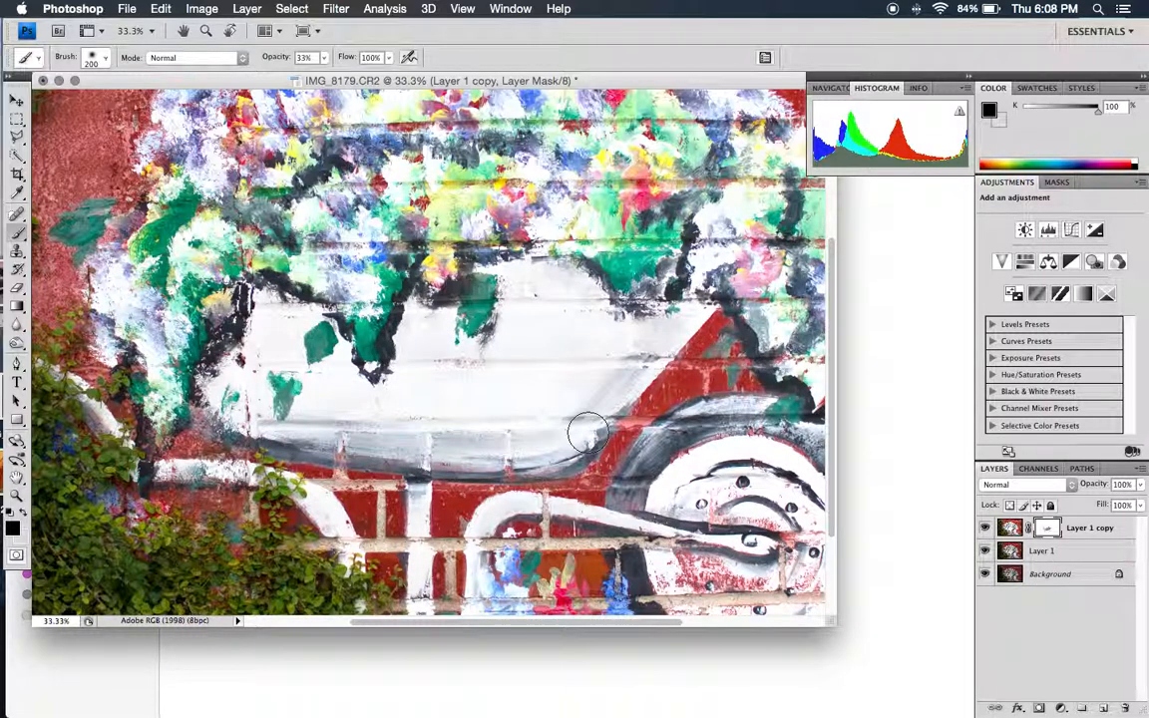
# - Merge Layer 1 copy and its mask down into Layer 1, keeping the Background layer separate
pyautogui.press('super+minus')
pyautogui.press('super+minus')
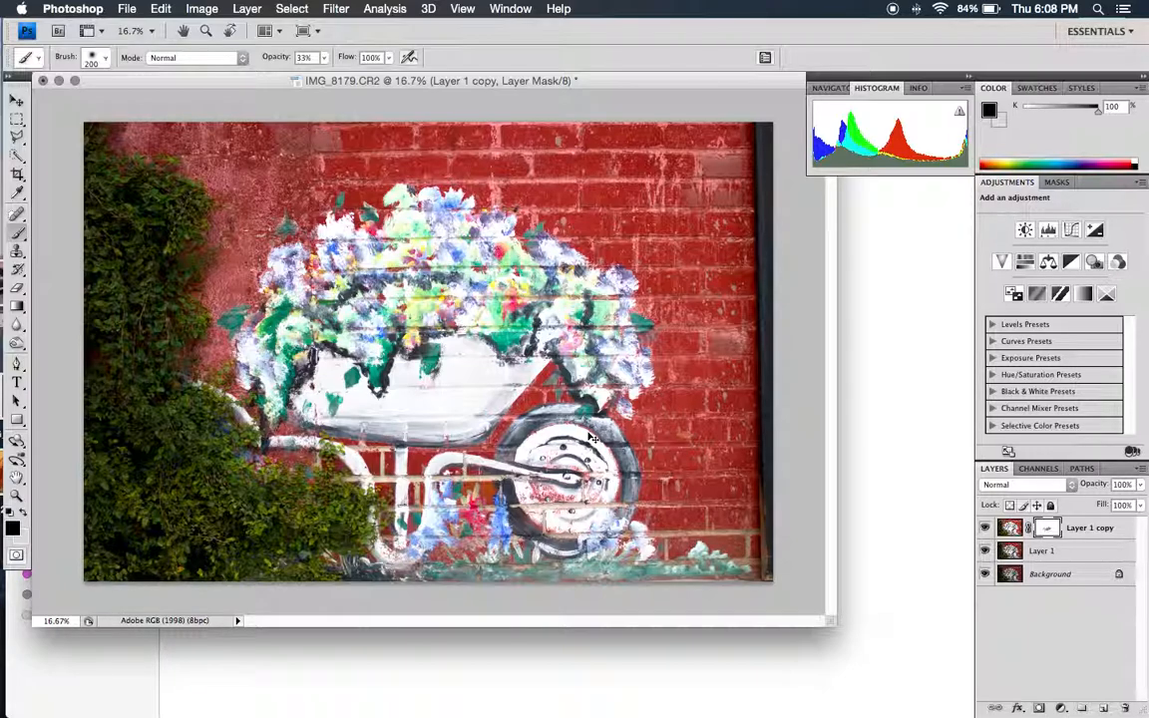
pyautogui.click(161, 8)
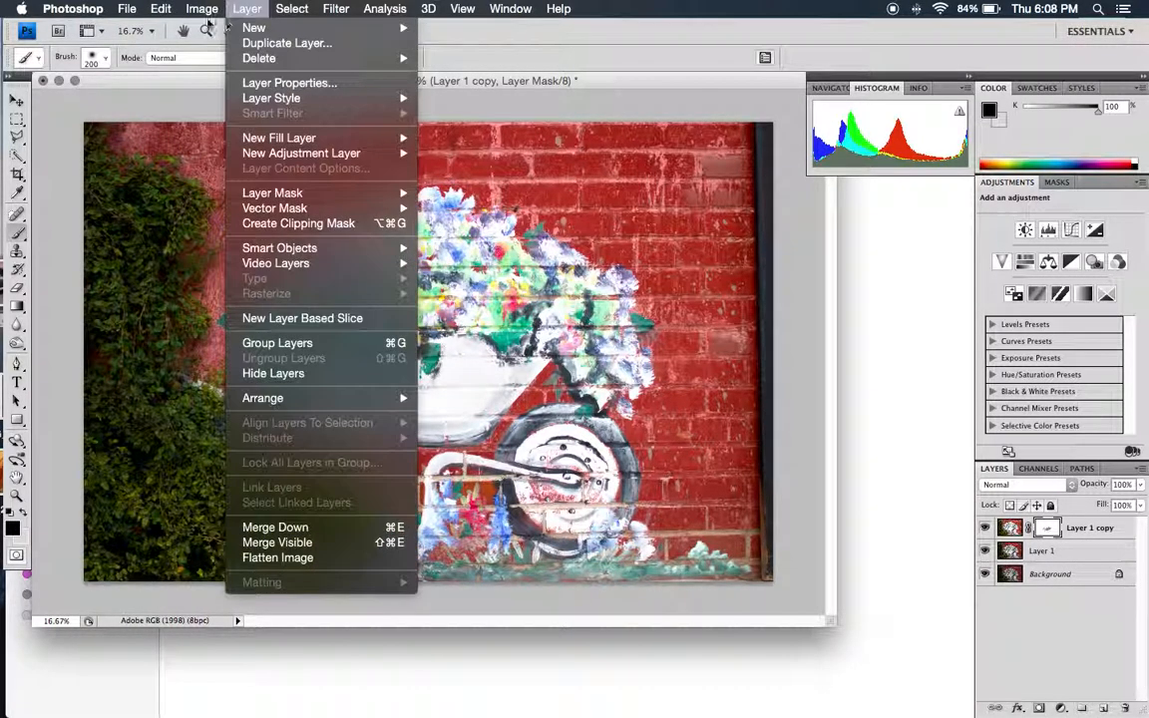
pyautogui.moveTo(225, 50)
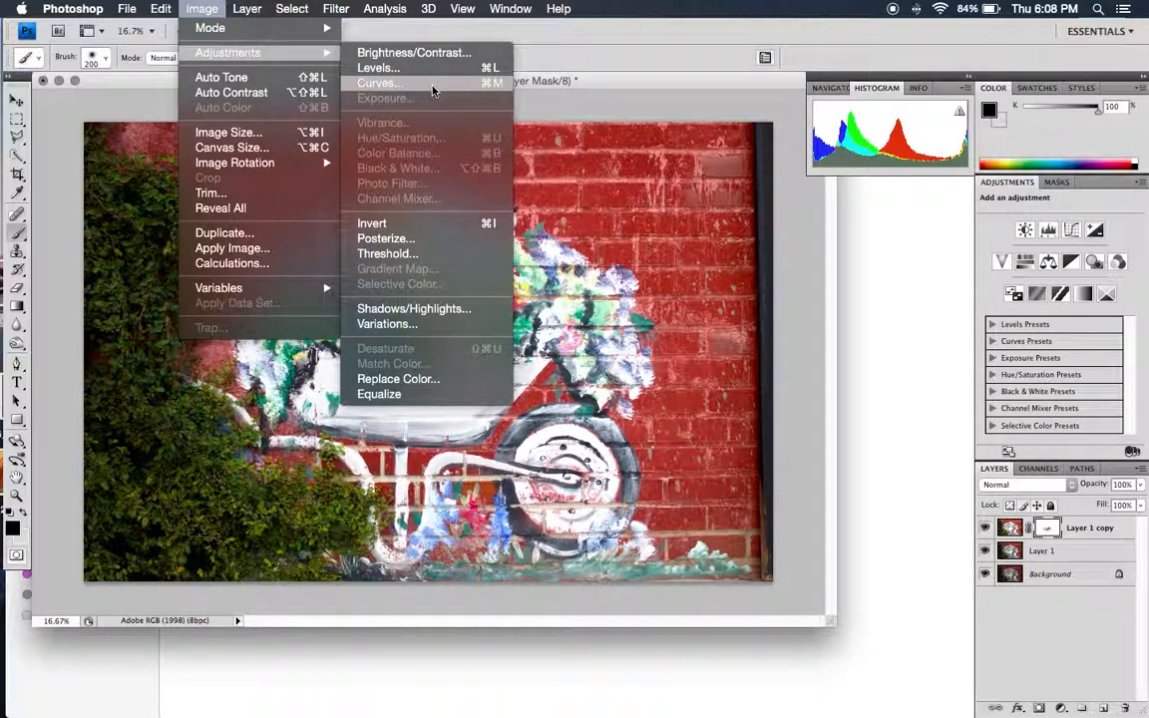
pyautogui.click(242, 9)
pyautogui.click(1010, 527)
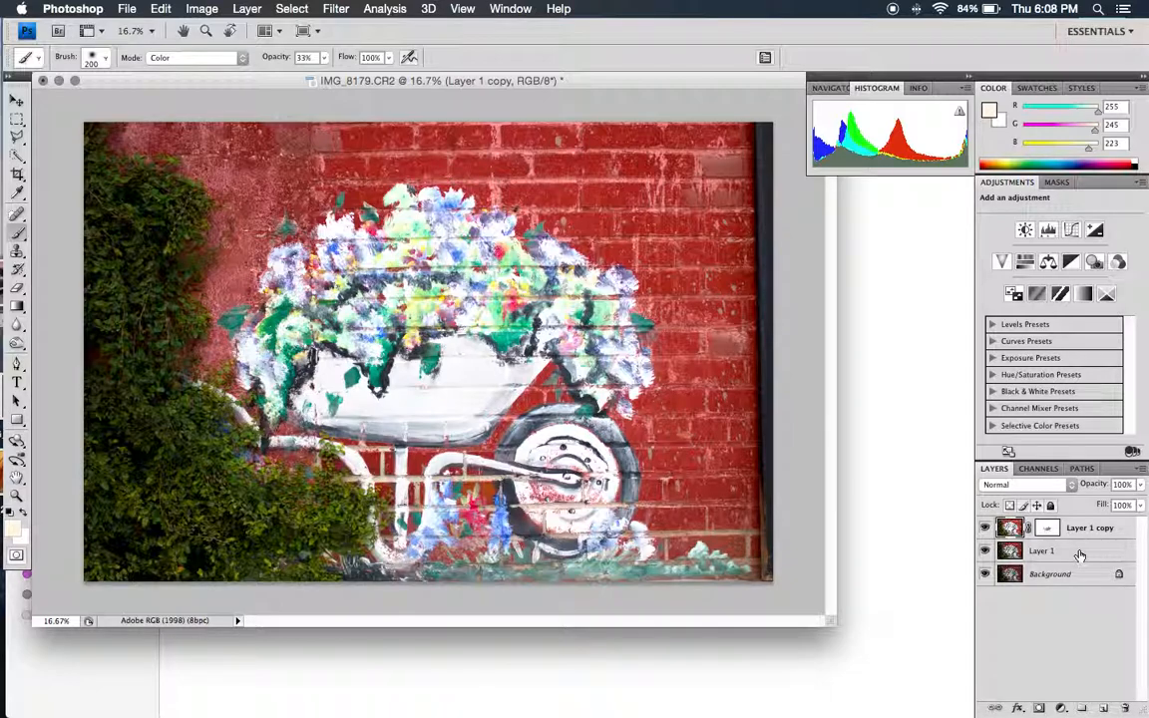
pyautogui.rightClick(1074, 530)
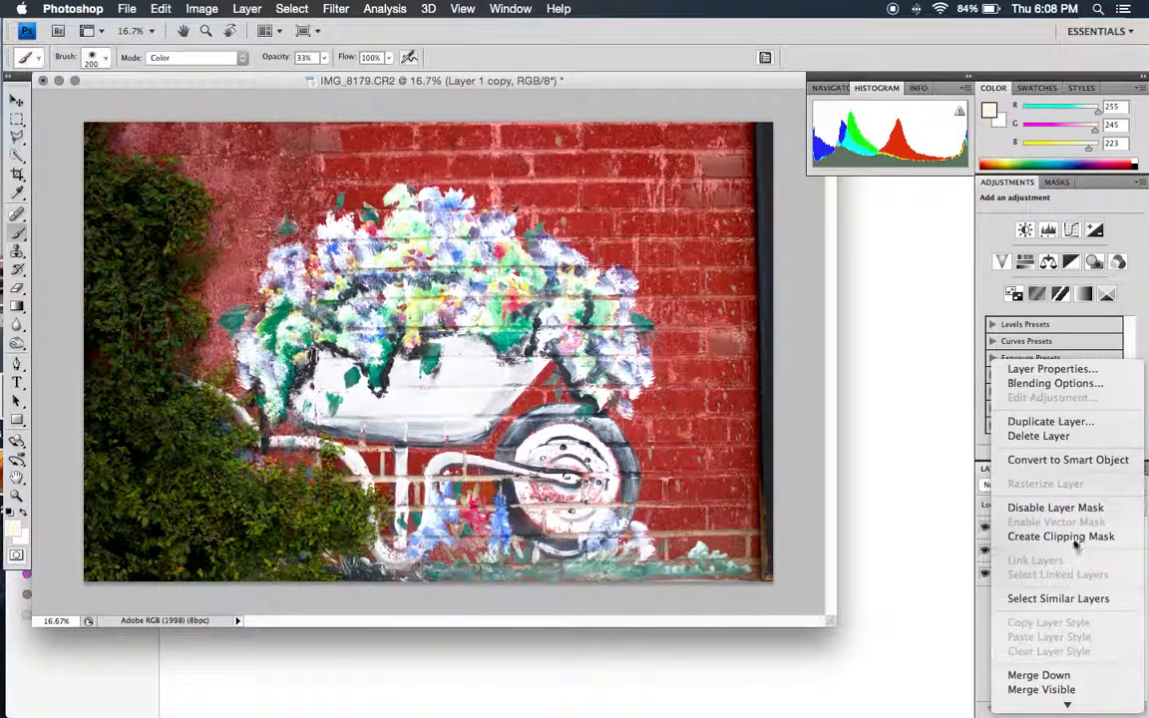
pyautogui.click(1074, 687)
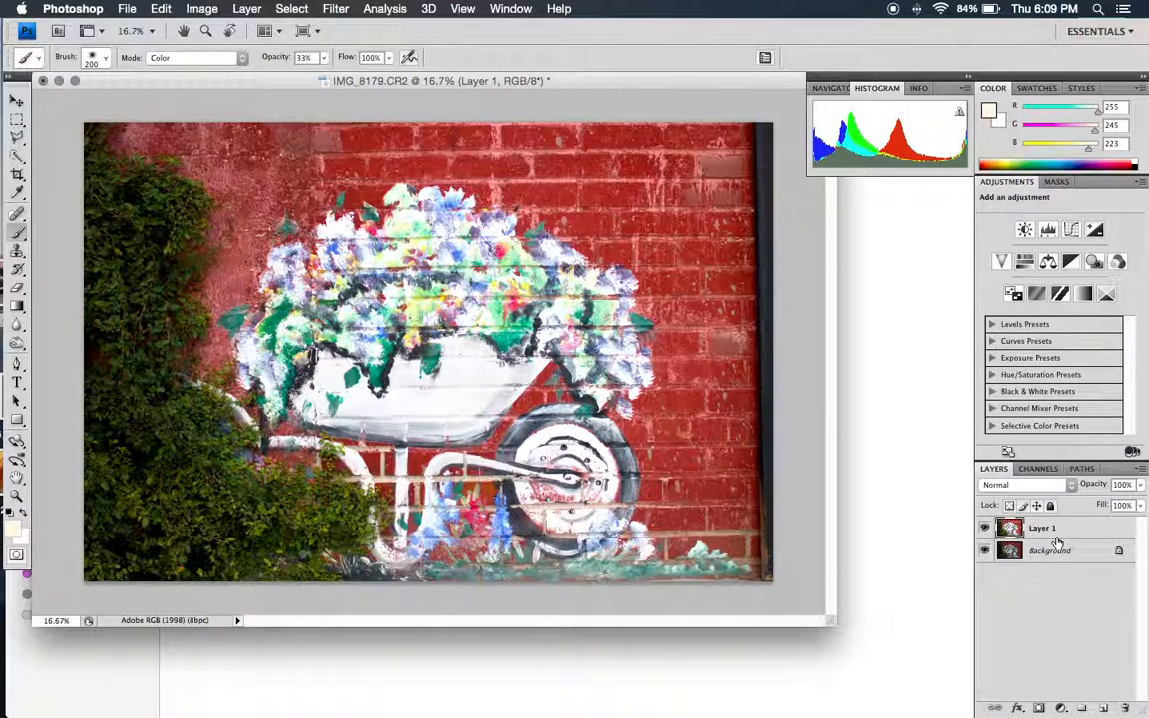
pyautogui.press('super+equal')
pyautogui.press('super+equal')
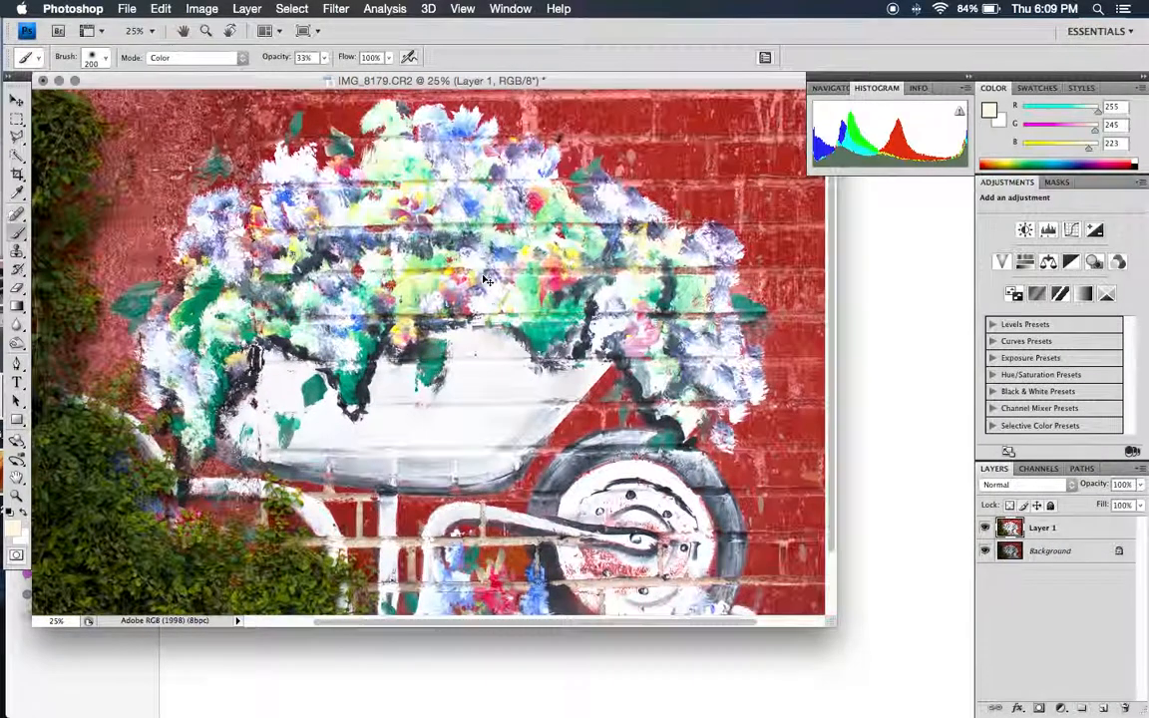
pyautogui.press('super+minus')
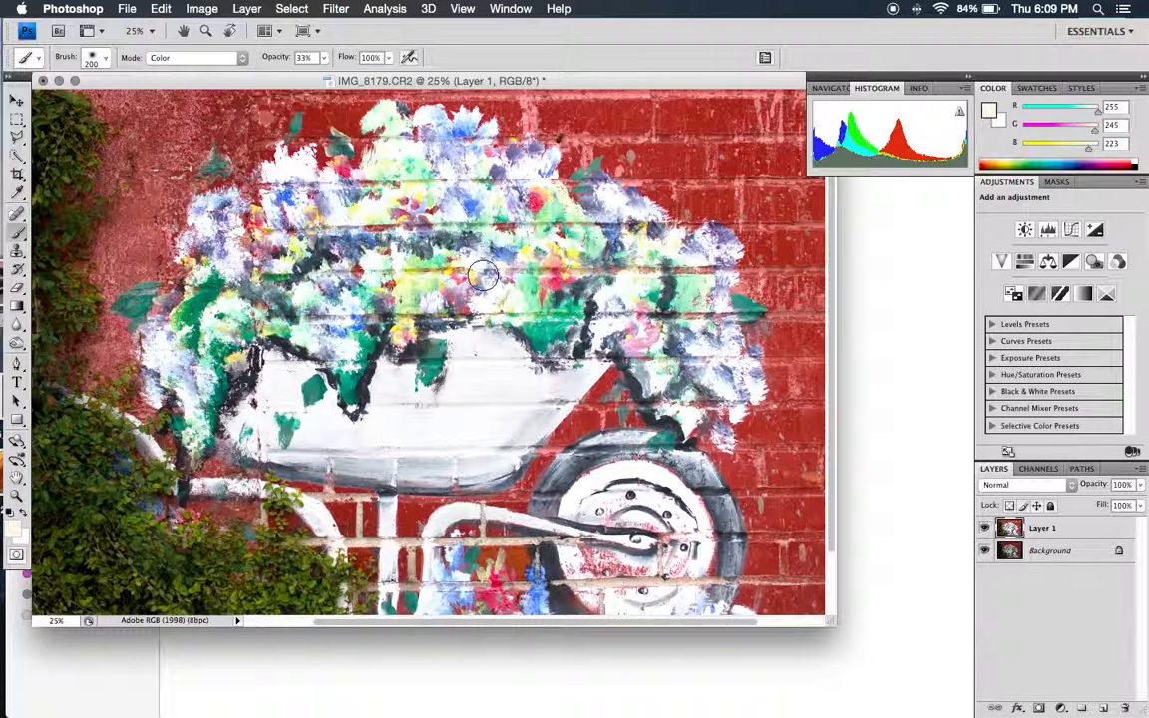
pyautogui.press('super+minus')
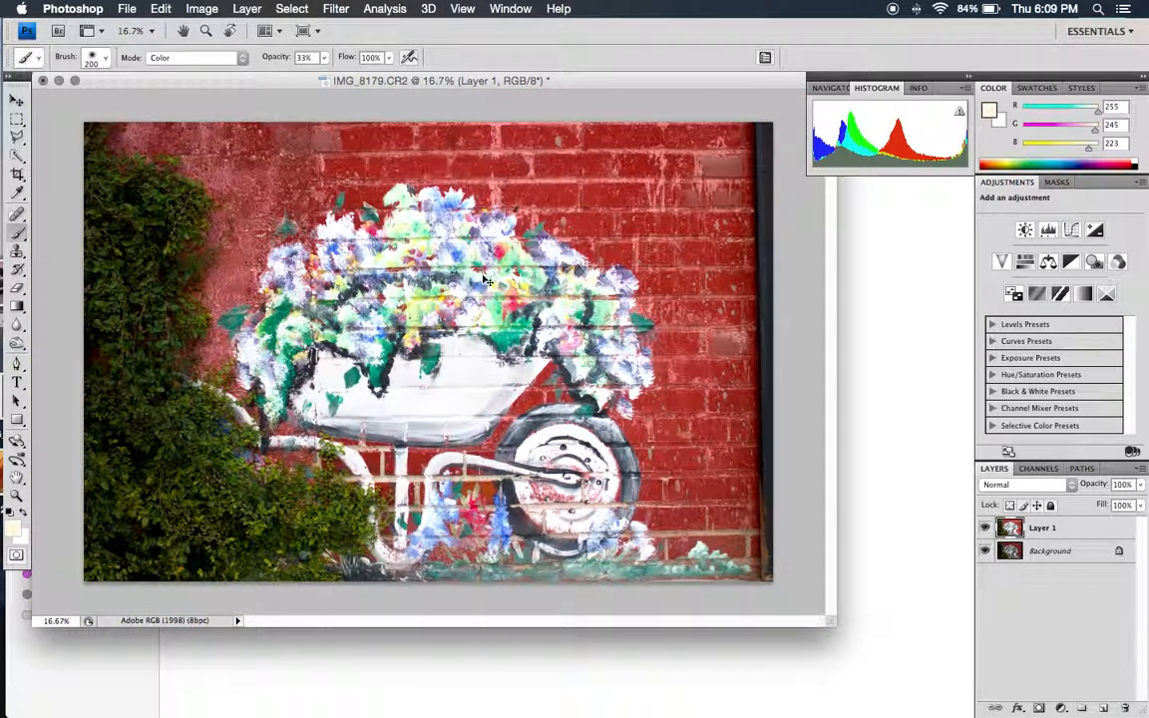
pyautogui.press('super+equal')
pyautogui.press('super+equal')
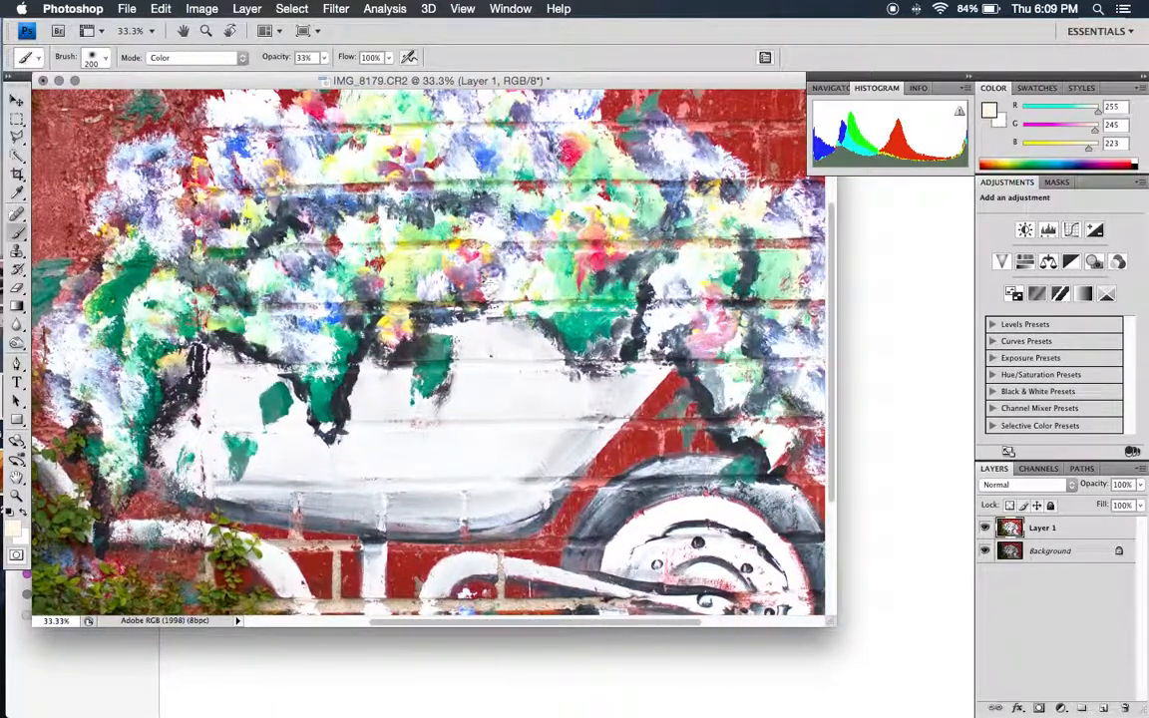
pyautogui.click(202, 9)
pyautogui.moveTo(249, 51)
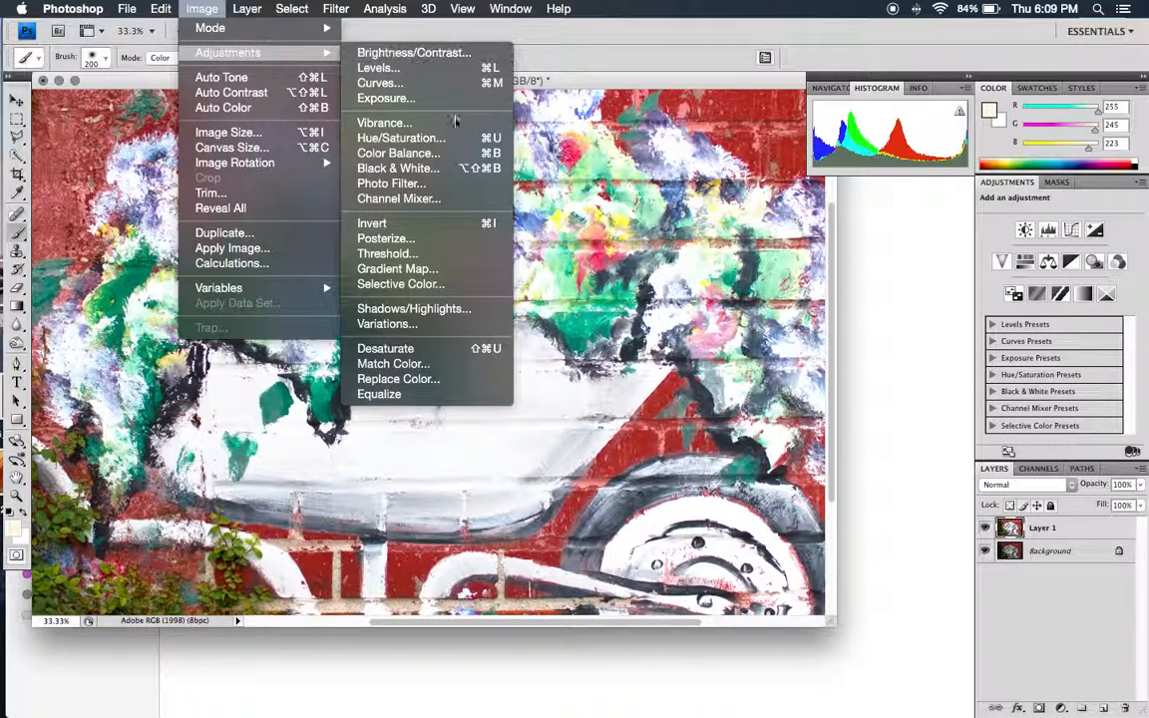
pyautogui.click(454, 52)
pyautogui.press('super+minus')
pyautogui.press('super+minus')
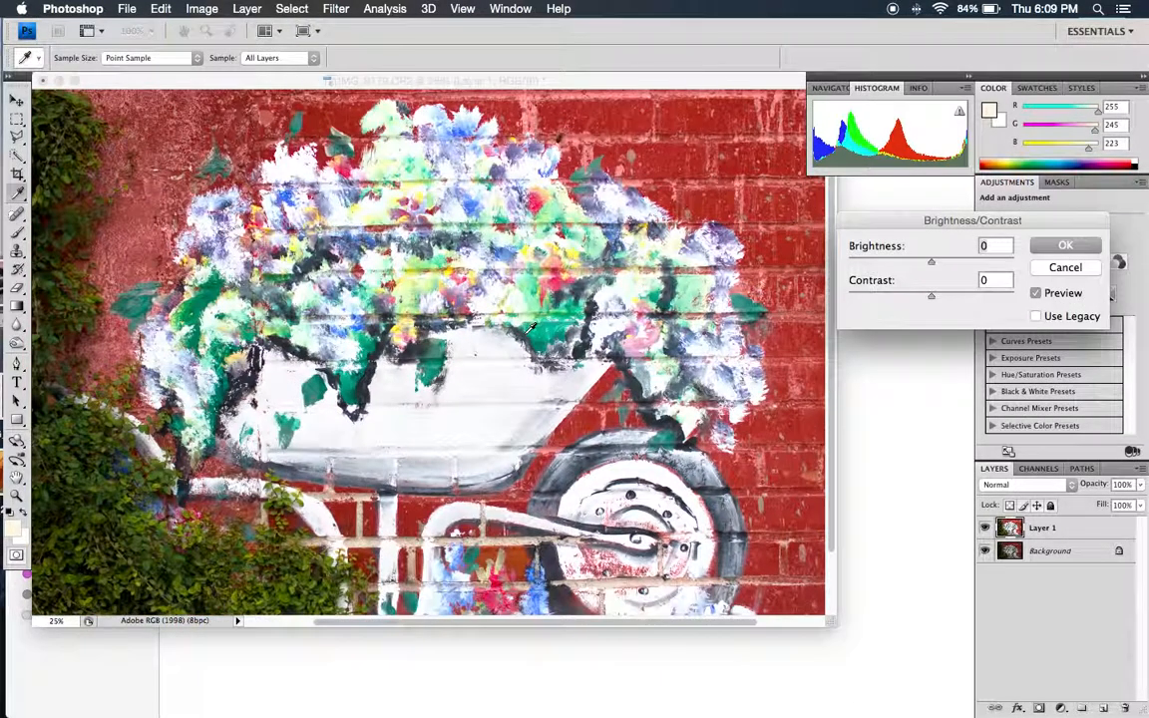
pyautogui.moveTo(931, 296); pyautogui.dragTo(960, 297)
pyautogui.click(1049, 270)
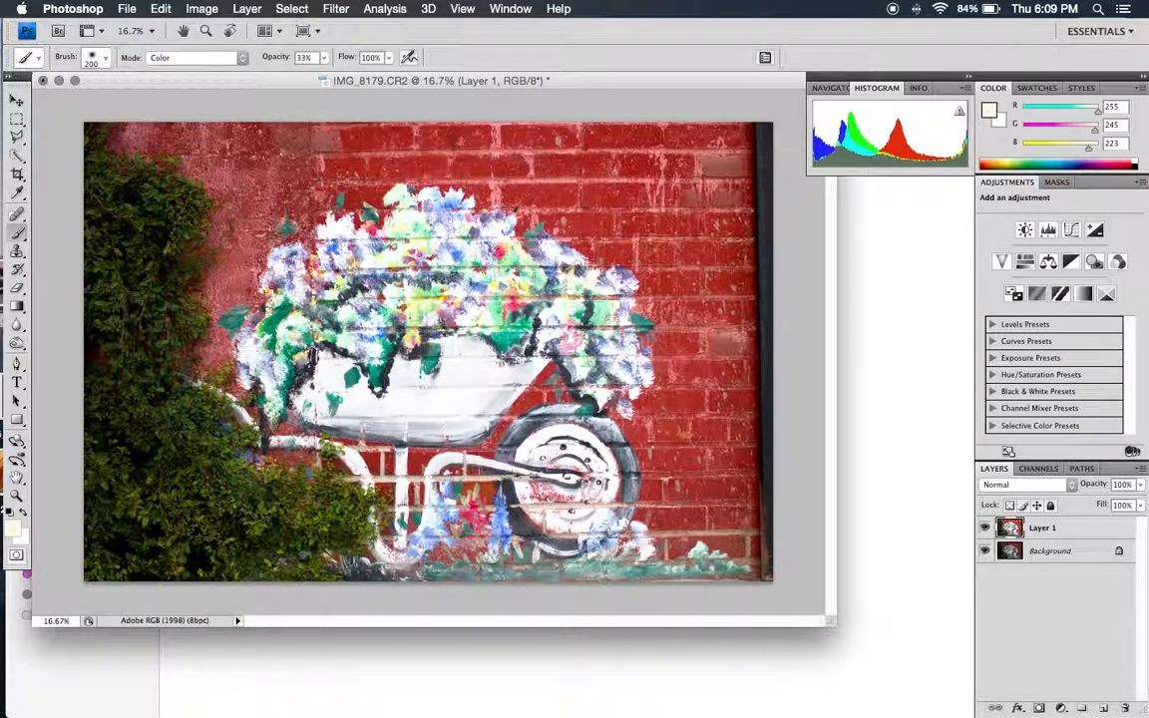
pyautogui.click(1103, 708)
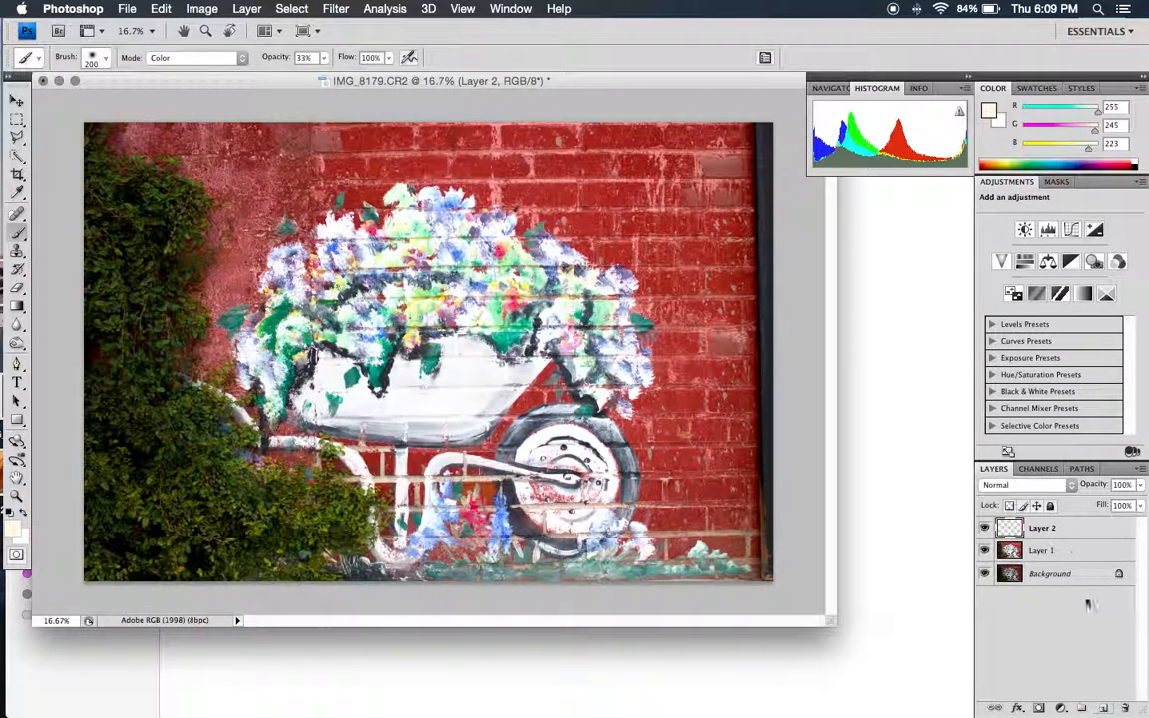
pyautogui.press('super+z')
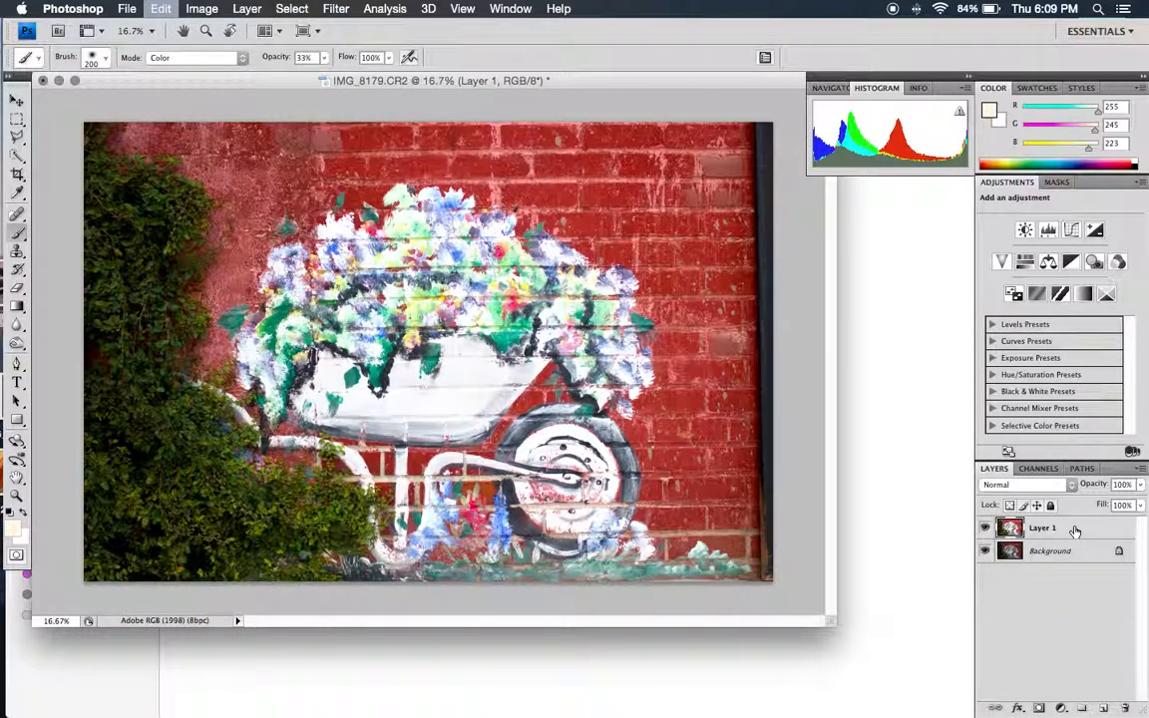
# - Duplicate the merged Layer 1 and keep the copy as the active layer
pyautogui.press('super+j')
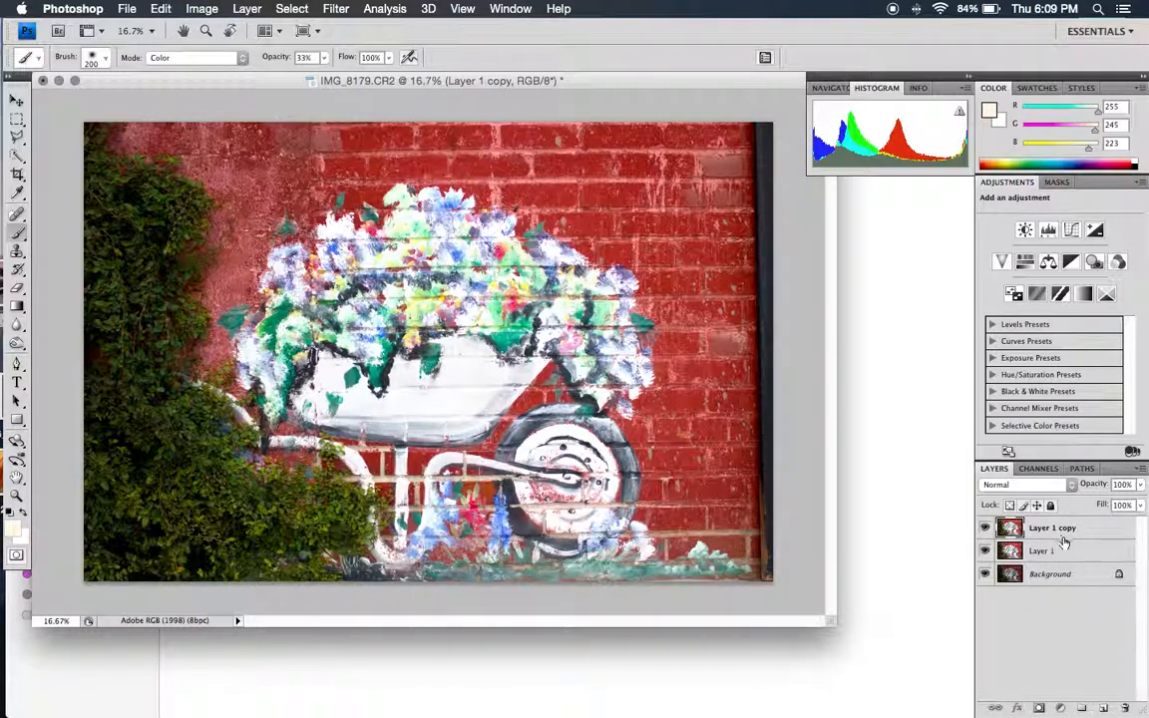
pyautogui.click(1077, 549)
pyautogui.click(1078, 535)
# - Raise the contrast of Layer 1 copy to 59 with a Brightness/Contrast adjustment, comparing the preview on and off before applying it
pyautogui.click(201, 8)
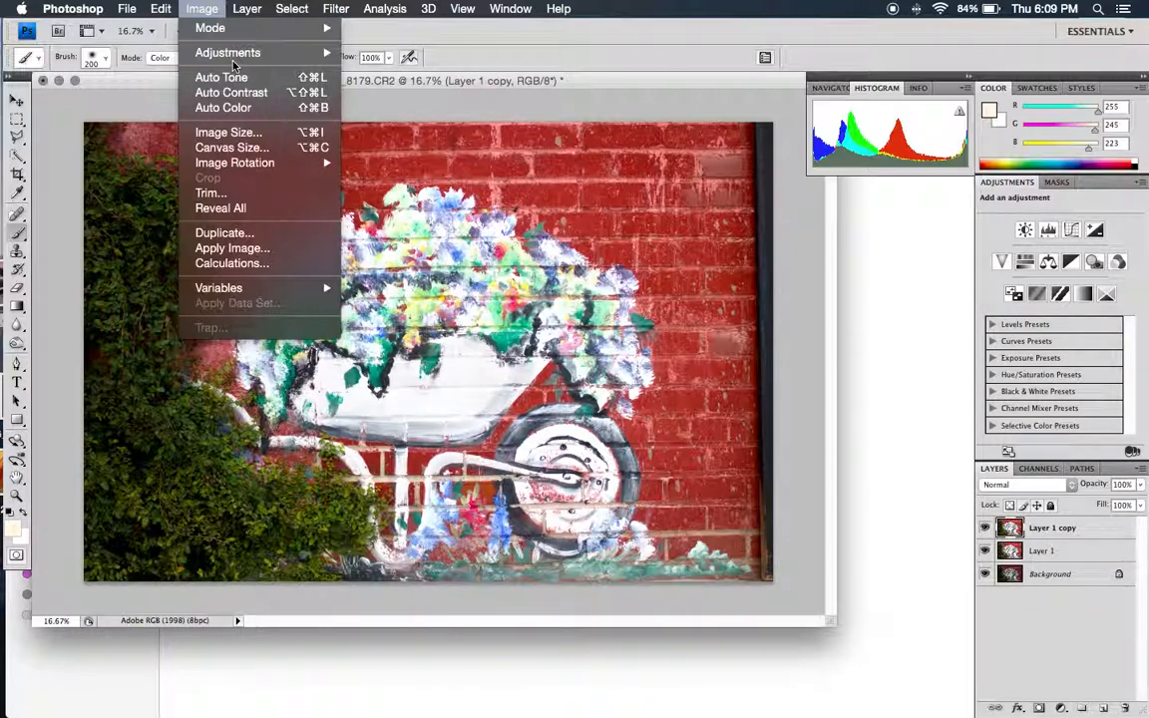
pyautogui.moveTo(243, 57)
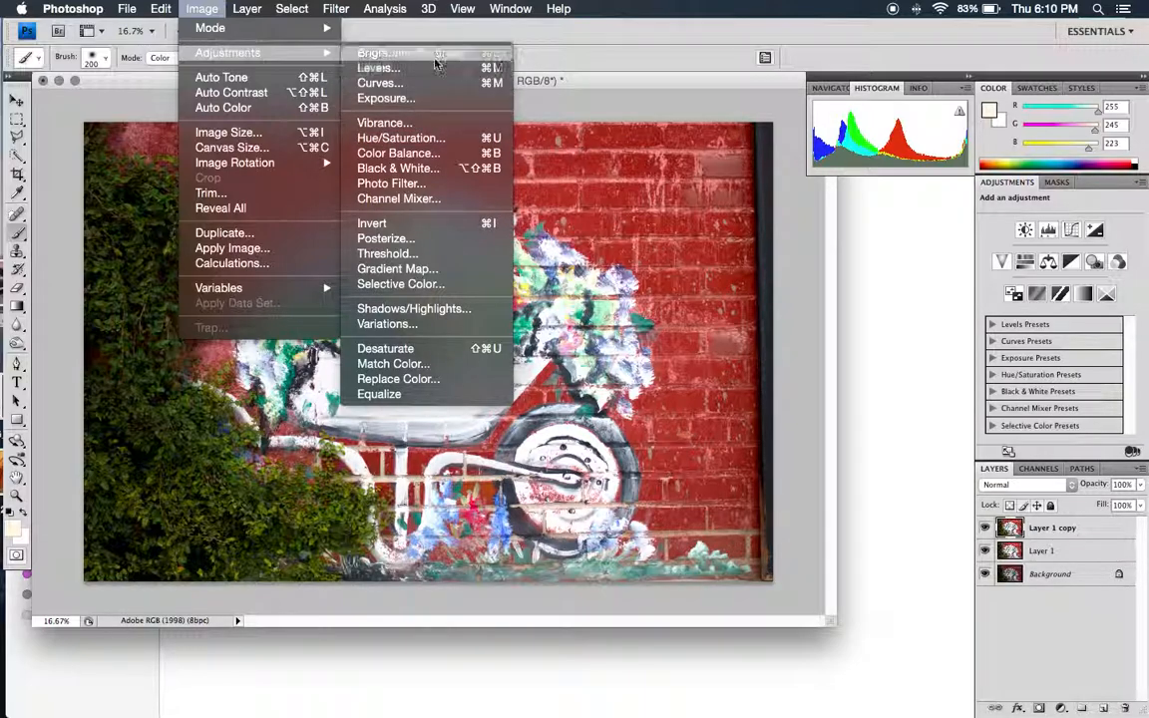
pyautogui.click(391, 52)
pyautogui.moveTo(933, 299); pyautogui.dragTo(980, 299)
pyautogui.click(1038, 295)
pyautogui.click(1037, 294)
pyautogui.click(1037, 294)
pyautogui.click(1037, 295)
pyautogui.click(1037, 294)
pyautogui.click(1037, 294)
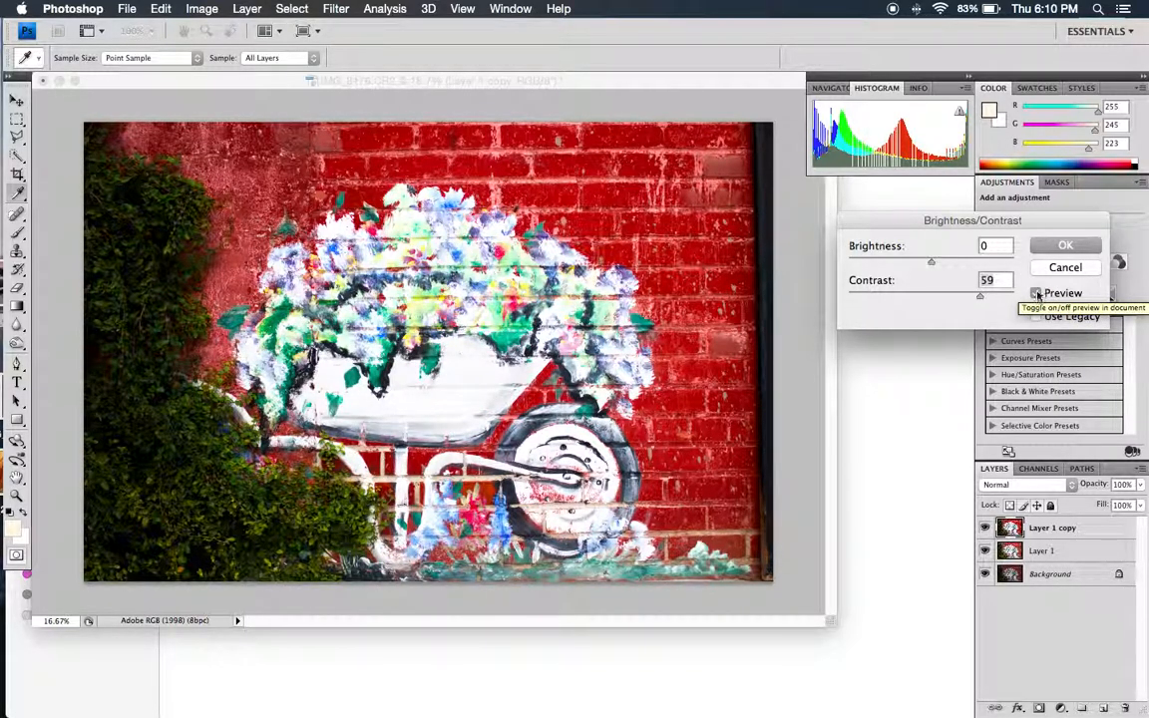
pyautogui.press('Return')
# - Add a layer mask to Layer 1 copy and paint black over the ivy with a 300 px brush at 33% opacity
pyautogui.press('b')
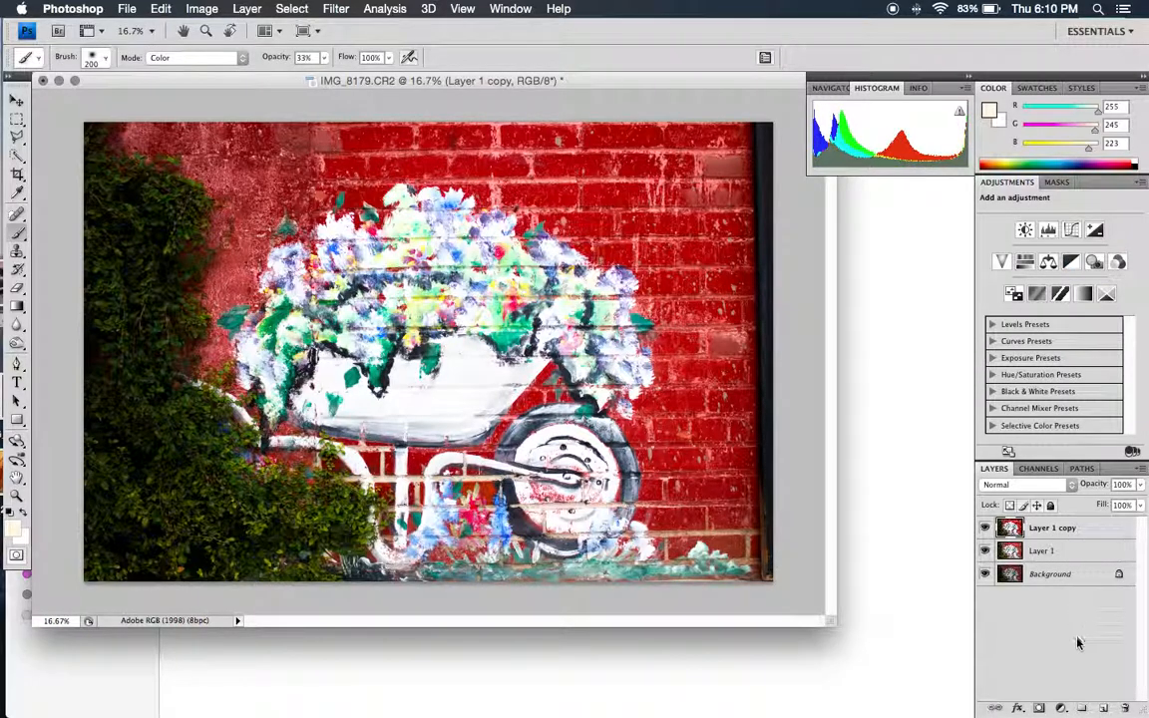
pyautogui.click(1056, 708)
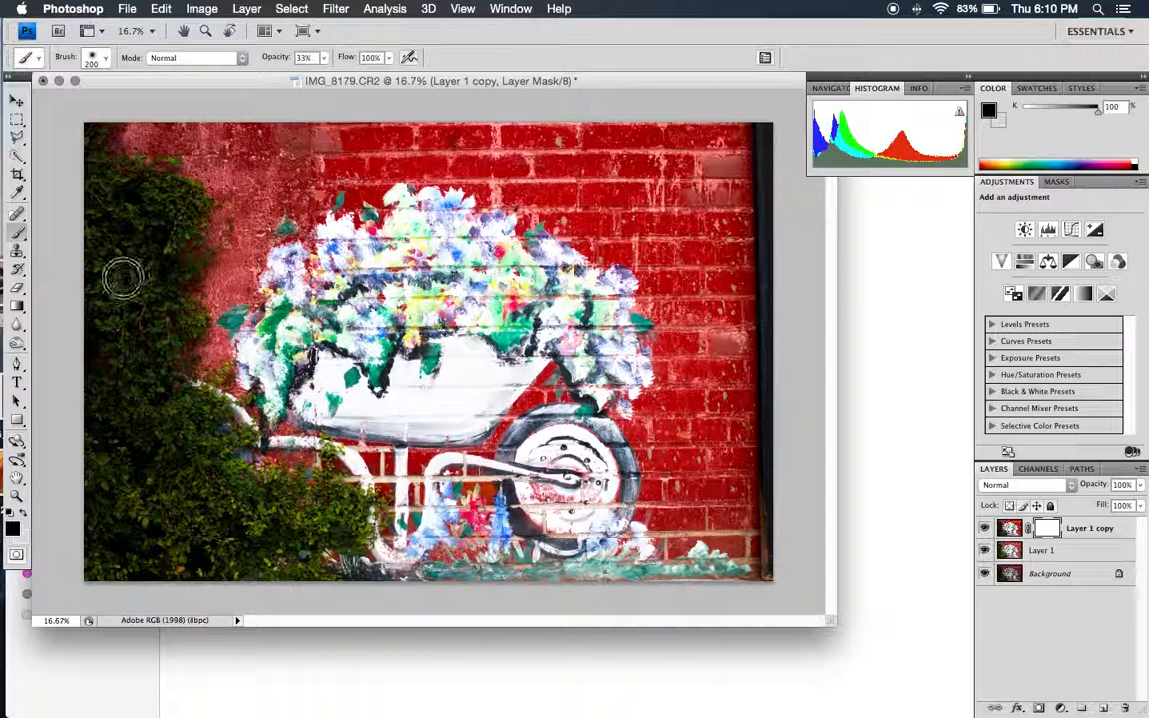
pyautogui.click(100, 56)
pyautogui.doubleClick(156, 236)
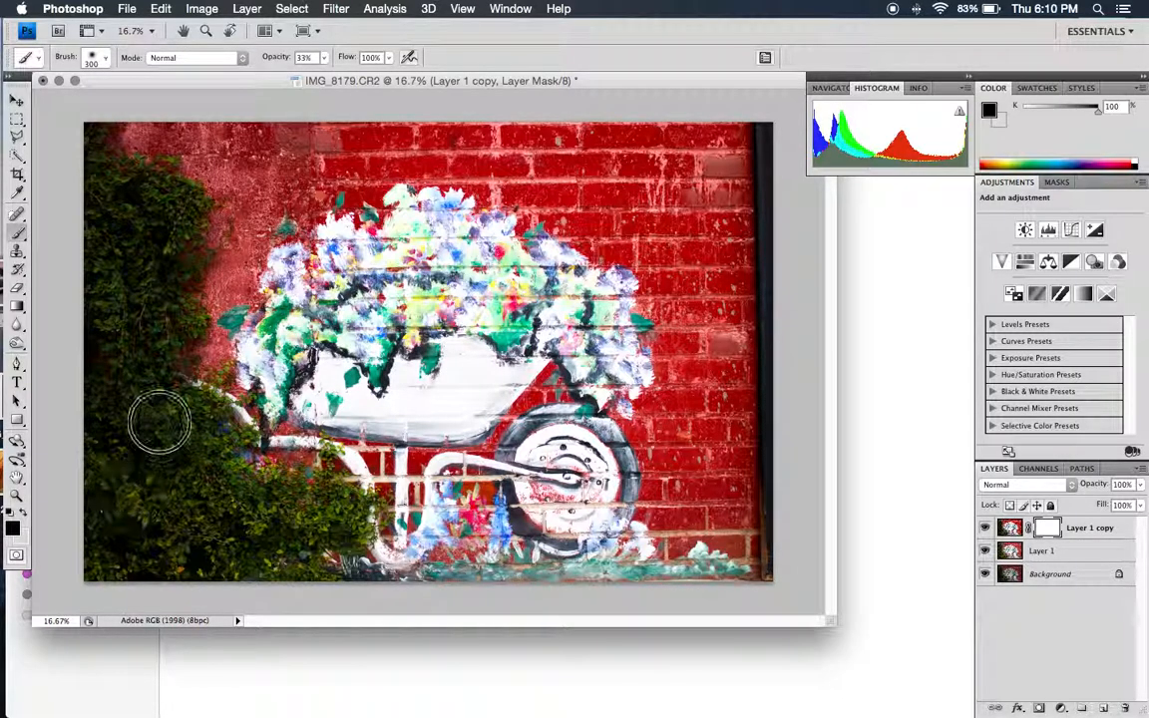
pyautogui.moveTo(189, 499)
pyautogui.mouseDown()
pyautogui.moveTo(273, 572)
pyautogui.moveTo(153, 496)
pyautogui.moveTo(105, 372)
pyautogui.moveTo(112, 294)
pyautogui.moveTo(146, 370)
pyautogui.moveTo(165, 304)
pyautogui.moveTo(176, 317)
pyautogui.moveTo(141, 238)
pyautogui.moveTo(171, 225)
pyautogui.moveTo(184, 200)
pyautogui.moveTo(104, 183)
pyautogui.moveTo(79, 139)
pyautogui.moveTo(132, 213)
pyautogui.moveTo(125, 199)
pyautogui.moveTo(88, 344)
pyautogui.moveTo(95, 441)
pyautogui.moveTo(103, 372)
pyautogui.moveTo(167, 440)
pyautogui.moveTo(185, 400)
pyautogui.moveTo(200, 413)
pyautogui.moveTo(213, 493)
pyautogui.moveTo(293, 495)
pyautogui.moveTo(343, 513)
pyautogui.moveTo(276, 544)
pyautogui.moveTo(304, 577)
pyautogui.moveTo(295, 588)
pyautogui.moveTo(115, 547)
pyautogui.mouseUp()
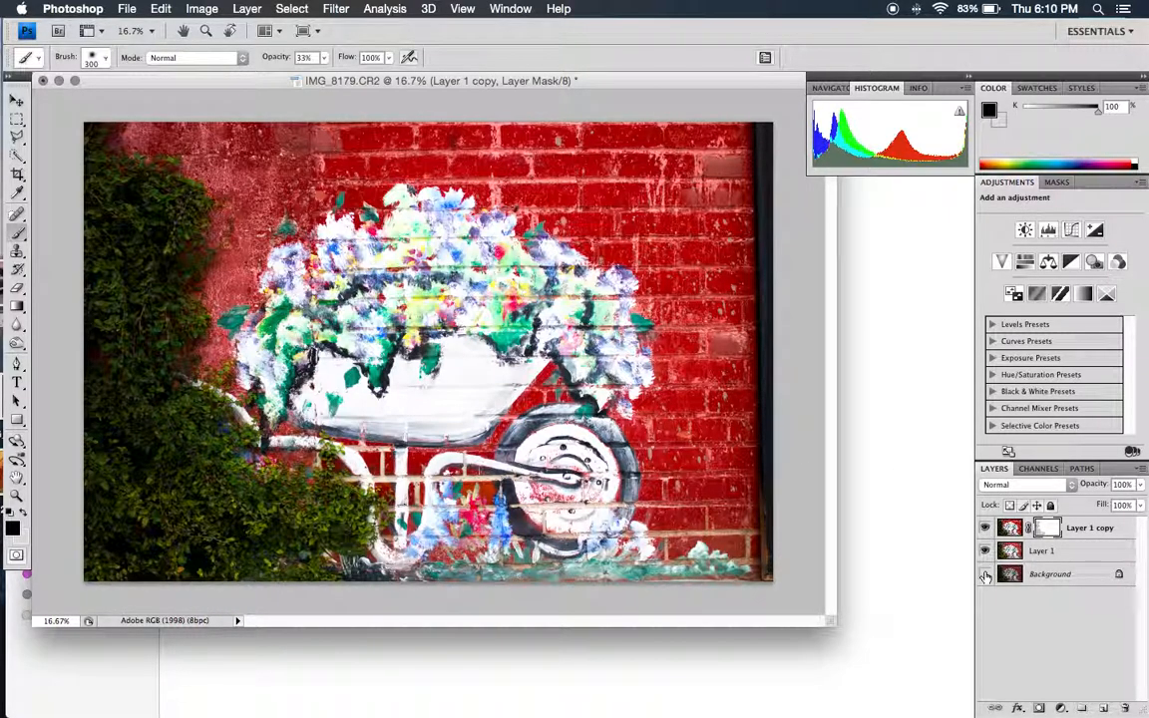
# - Compare the image with and without Layer 1 copy, and isolate that layer by hiding Layer 1 and Background
pyautogui.click(984, 527)
pyautogui.click(984, 528)
pyautogui.click(984, 527)
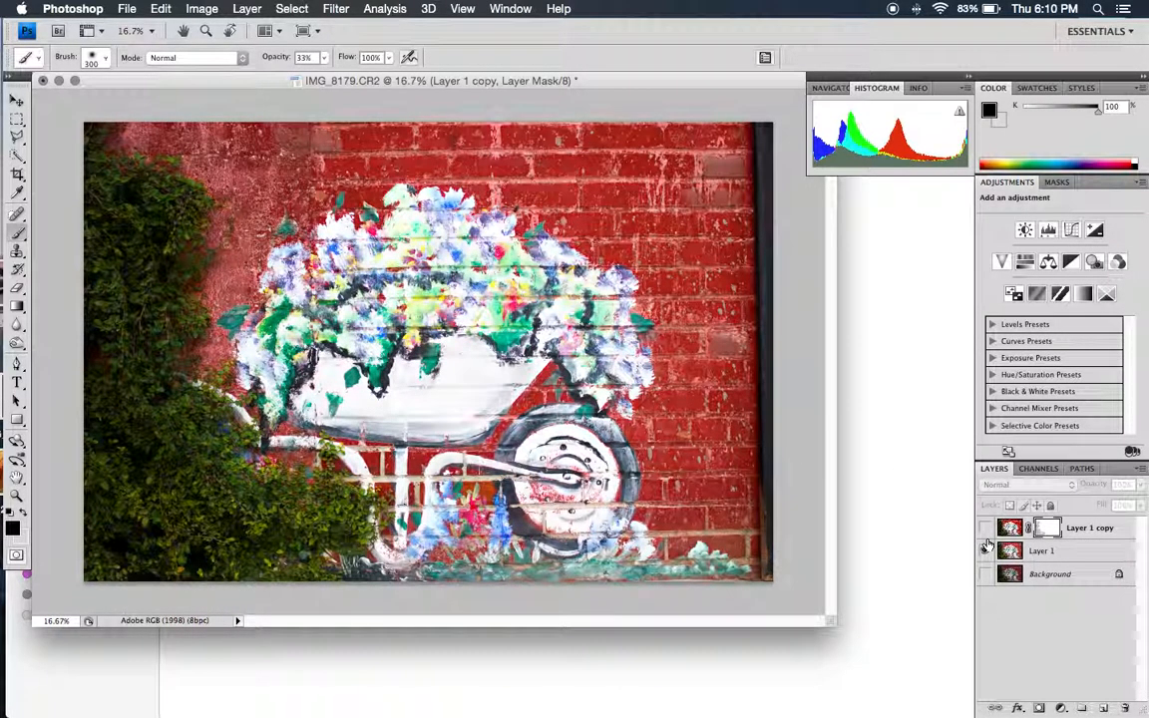
pyautogui.click(985, 530)
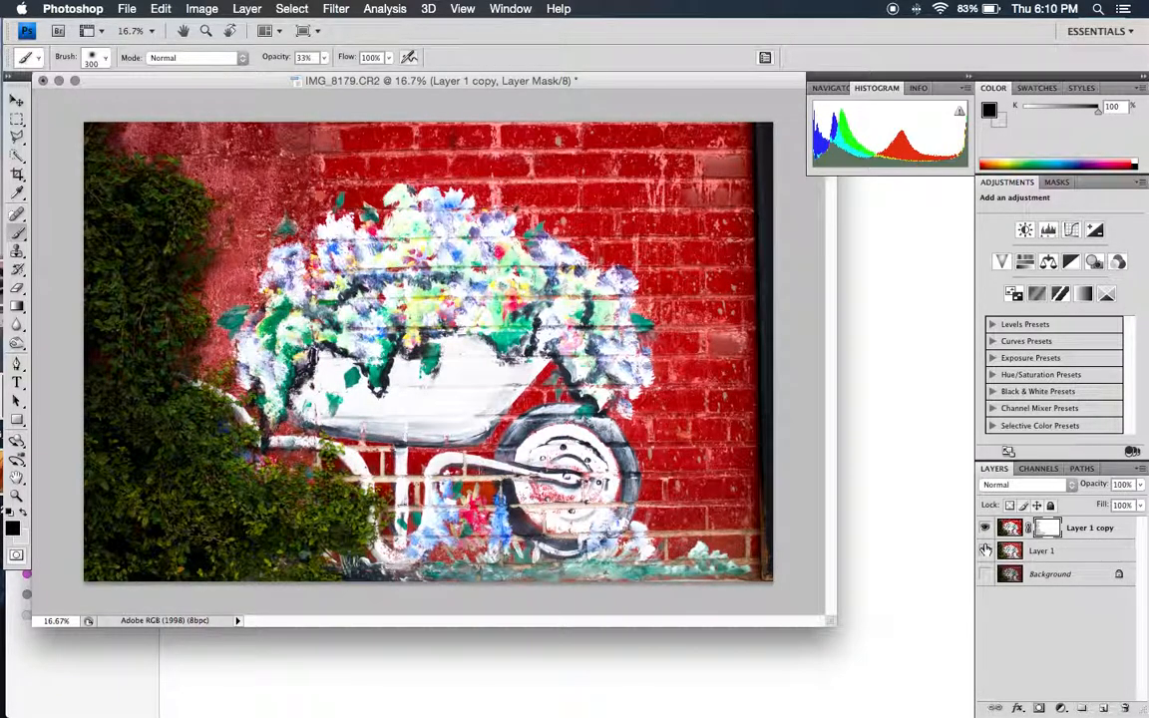
pyautogui.click(984, 551)
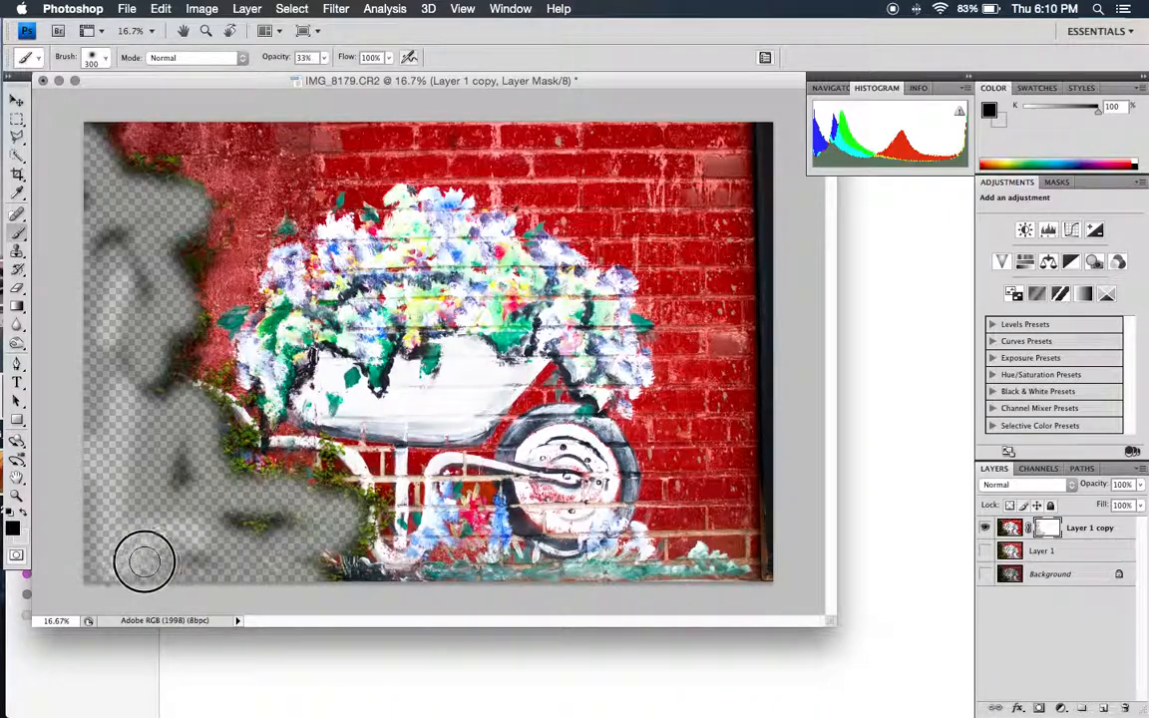
# - Set the brush opacity to 100%, paint the ivy fully out on the Layer 1 copy mask, and show Layer 1 and Background again
pyautogui.click(327, 57)
pyautogui.moveTo(328, 70); pyautogui.dragTo(427, 70)
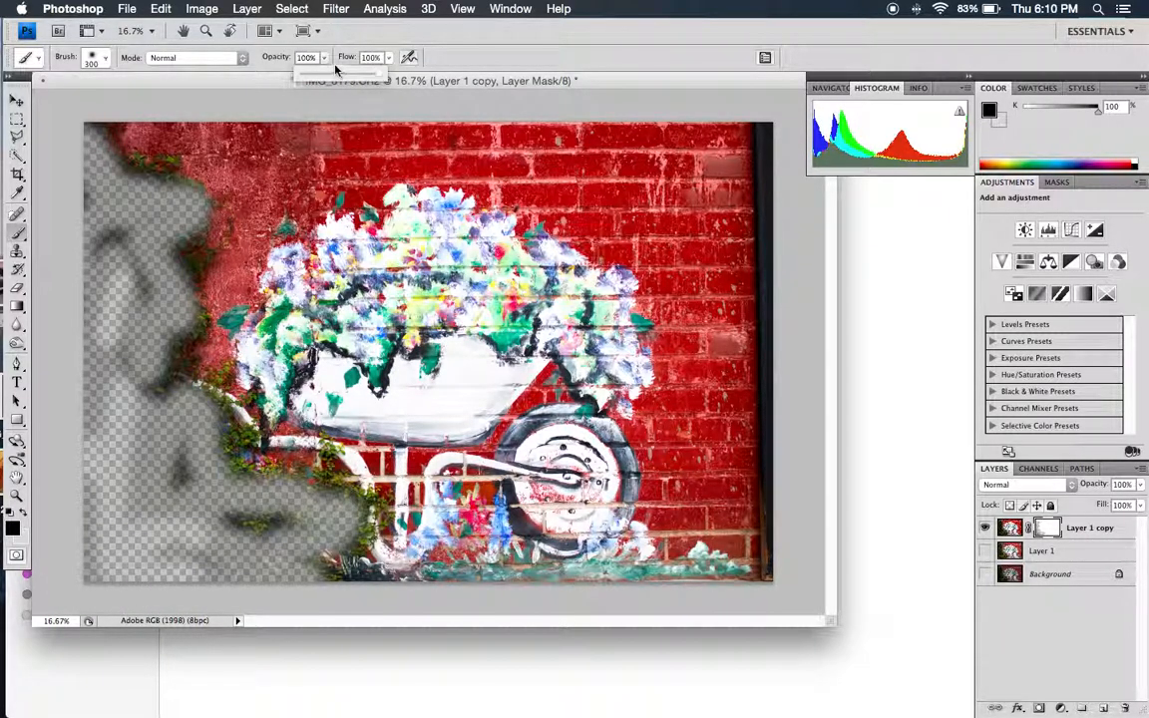
pyautogui.moveTo(157, 223)
pyautogui.mouseDown()
pyautogui.moveTo(125, 239)
pyautogui.moveTo(125, 365)
pyautogui.moveTo(135, 275)
pyautogui.moveTo(89, 400)
pyautogui.moveTo(90, 364)
pyautogui.moveTo(102, 472)
pyautogui.moveTo(73, 647)
pyautogui.moveTo(107, 527)
pyautogui.moveTo(180, 577)
pyautogui.moveTo(173, 590)
pyautogui.moveTo(289, 571)
pyautogui.moveTo(185, 546)
pyautogui.moveTo(148, 554)
pyautogui.moveTo(266, 531)
pyautogui.moveTo(247, 514)
pyautogui.moveTo(304, 525)
pyautogui.moveTo(321, 544)
pyautogui.moveTo(354, 523)
pyautogui.moveTo(315, 497)
pyautogui.moveTo(224, 474)
pyautogui.moveTo(232, 449)
pyautogui.moveTo(220, 444)
pyautogui.moveTo(152, 513)
pyautogui.moveTo(191, 469)
pyautogui.moveTo(211, 499)
pyautogui.moveTo(186, 529)
pyautogui.moveTo(133, 499)
pyautogui.moveTo(231, 558)
pyautogui.moveTo(130, 574)
pyautogui.moveTo(118, 420)
pyautogui.moveTo(155, 440)
pyautogui.moveTo(146, 411)
pyautogui.moveTo(203, 413)
pyautogui.moveTo(153, 401)
pyautogui.moveTo(119, 475)
pyautogui.moveTo(146, 396)
pyautogui.moveTo(149, 337)
pyautogui.moveTo(189, 329)
pyautogui.moveTo(134, 284)
pyautogui.moveTo(169, 244)
pyautogui.moveTo(159, 189)
pyautogui.moveTo(118, 195)
pyautogui.moveTo(72, 297)
pyautogui.moveTo(84, 291)
pyautogui.moveTo(102, 200)
pyautogui.moveTo(92, 140)
pyautogui.moveTo(99, 172)
pyautogui.moveTo(183, 198)
pyautogui.moveTo(179, 220)
pyautogui.moveTo(122, 294)
pyautogui.moveTo(108, 251)
pyautogui.moveTo(132, 206)
pyautogui.moveTo(111, 318)
pyautogui.moveTo(117, 426)
pyautogui.moveTo(153, 326)
pyautogui.moveTo(192, 521)
pyautogui.moveTo(249, 489)
pyautogui.moveTo(297, 564)
pyautogui.moveTo(269, 552)
pyautogui.mouseUp()
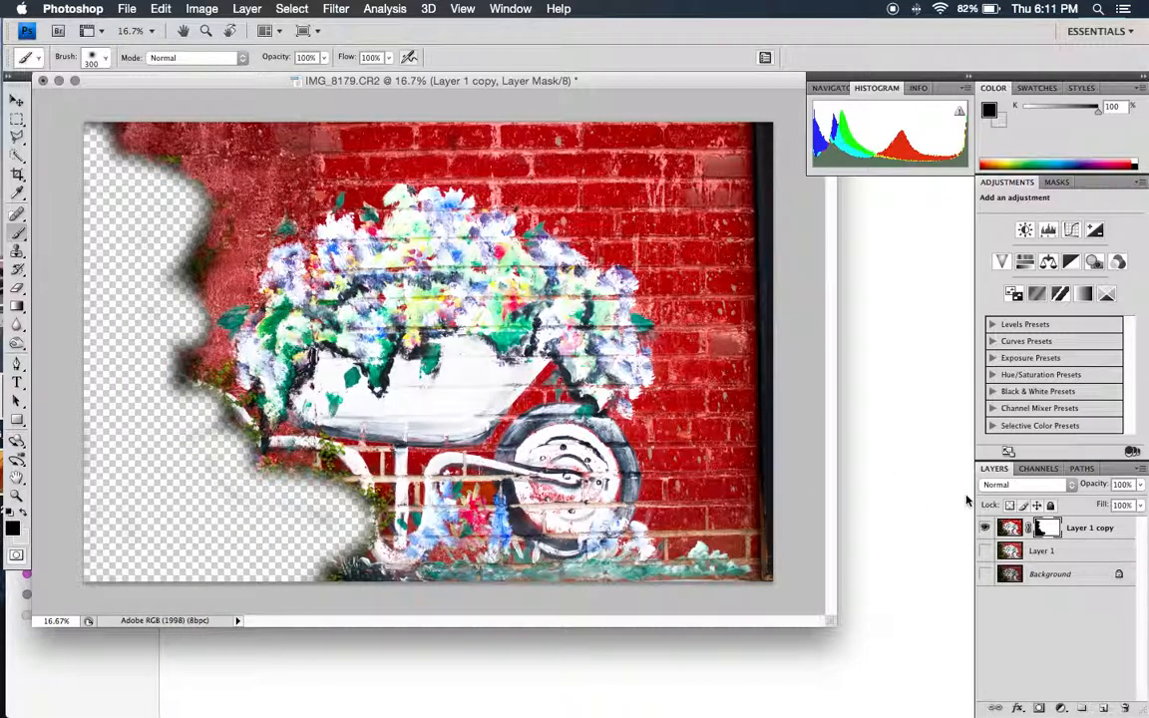
pyautogui.click(985, 552)
pyautogui.click(985, 575)
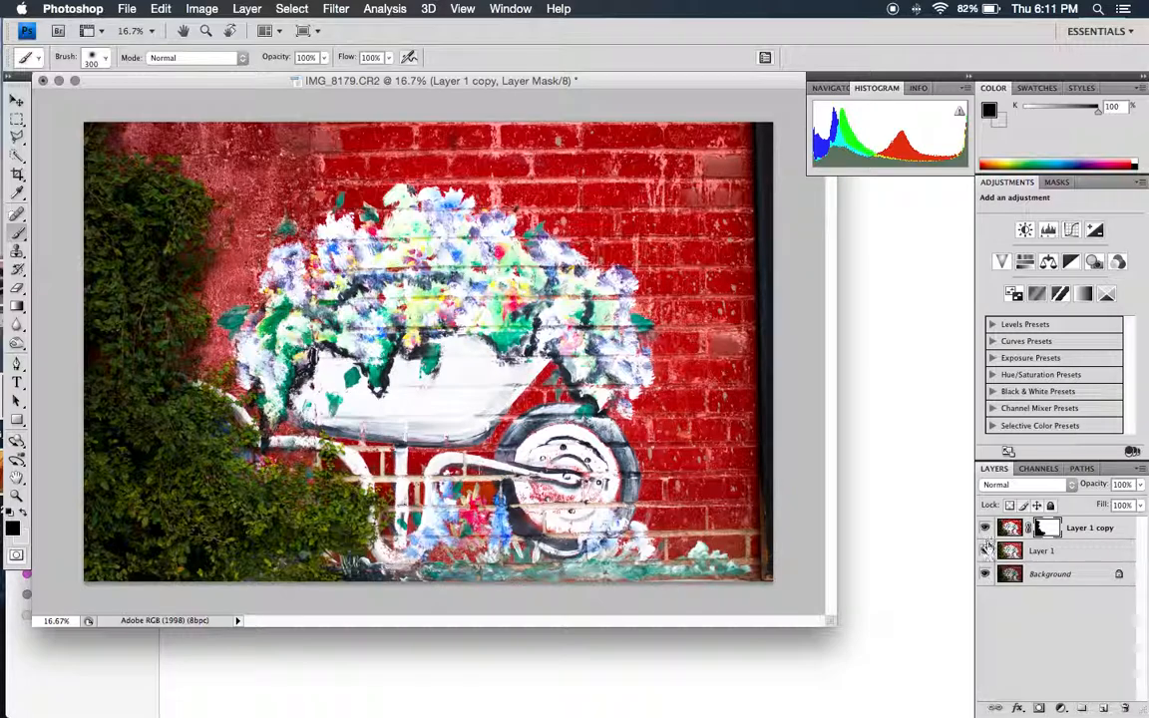
# - Toggle the visibility of Layer 1 copy repeatedly to compare the image before and after the masked contrast boost
pyautogui.click(985, 528)
pyautogui.click(984, 528)
pyautogui.click(984, 528)
pyautogui.click(985, 528)
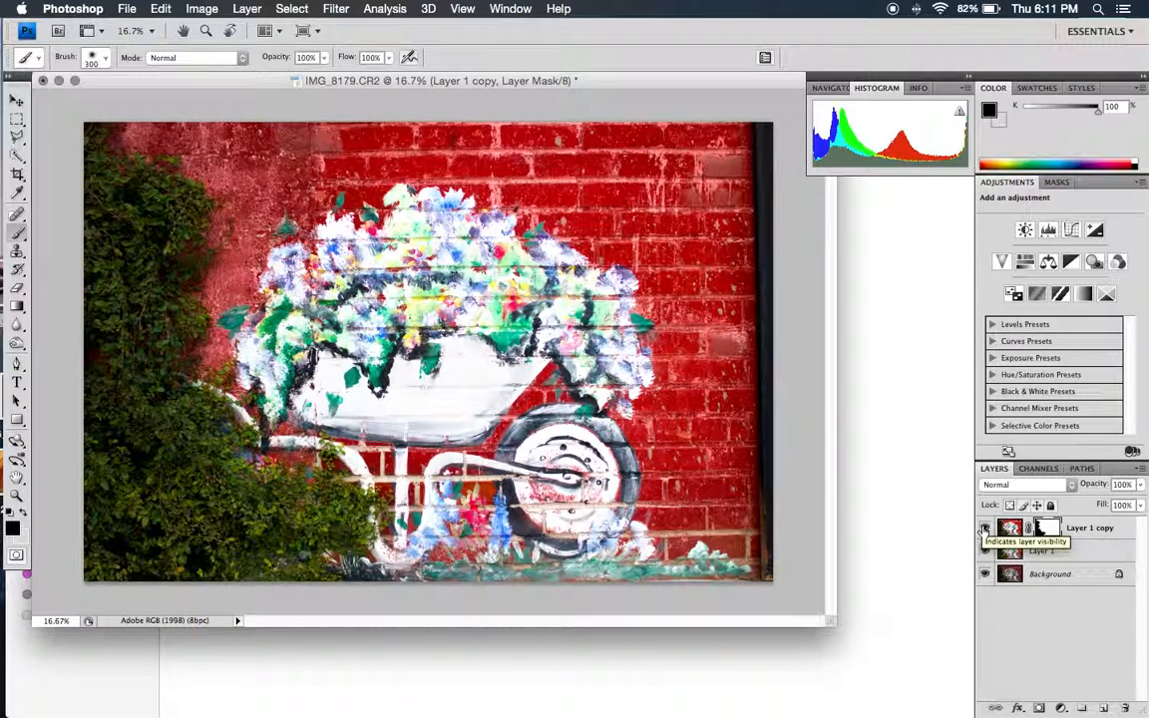
pyautogui.click(984, 528)
pyautogui.click(985, 528)
pyautogui.click(985, 528)
pyautogui.click(985, 528)
pyautogui.click(984, 528)
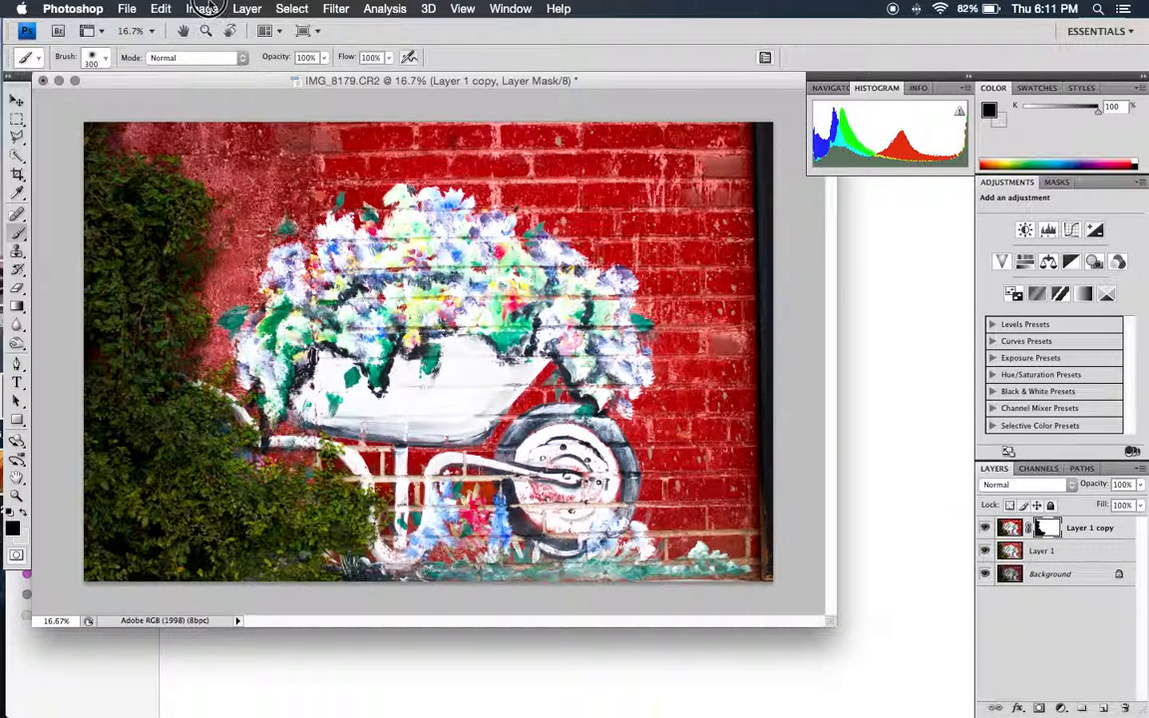
# - Make Layer 1 the active layer instead of the masked Layer 1 copy
pyautogui.click(202, 7)
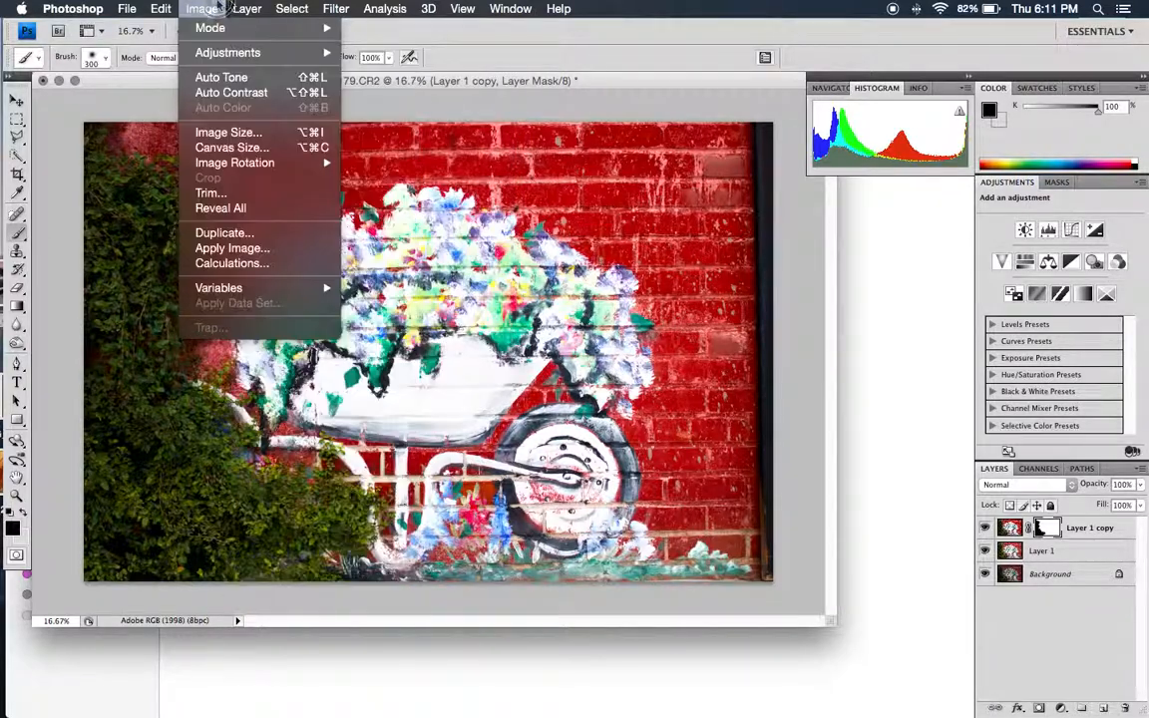
pyautogui.click(1018, 534)
pyautogui.rightClick(1017, 539)
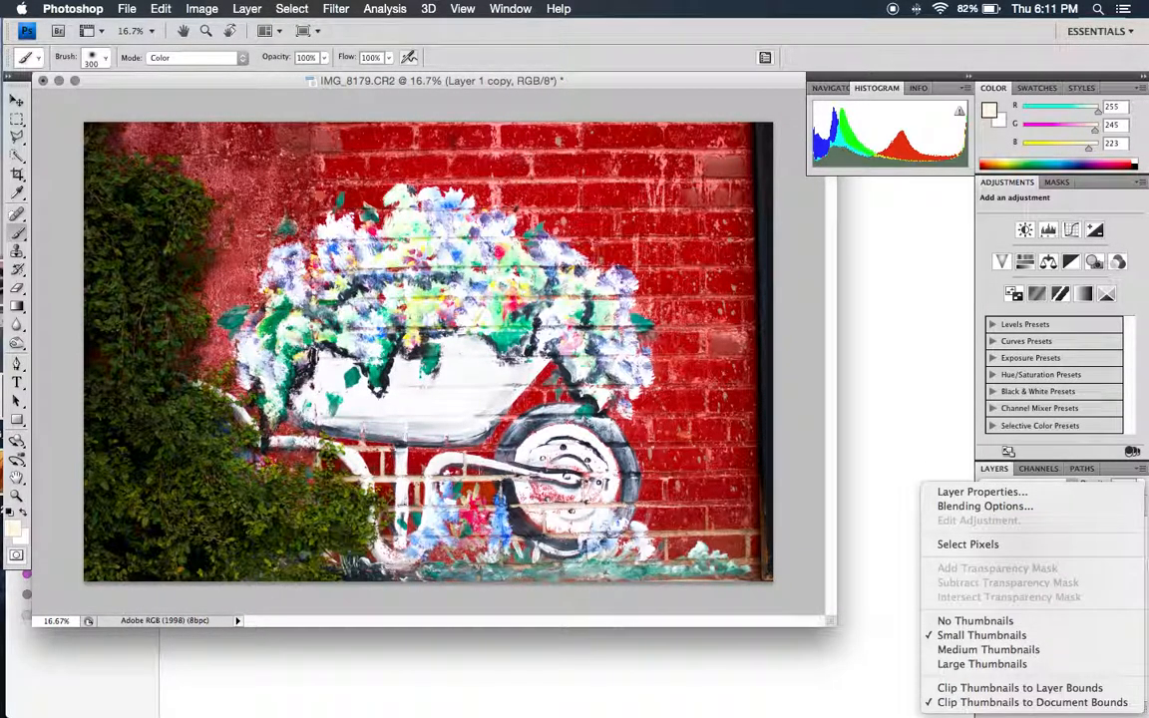
pyautogui.click(1119, 474)
pyautogui.click(1020, 557)
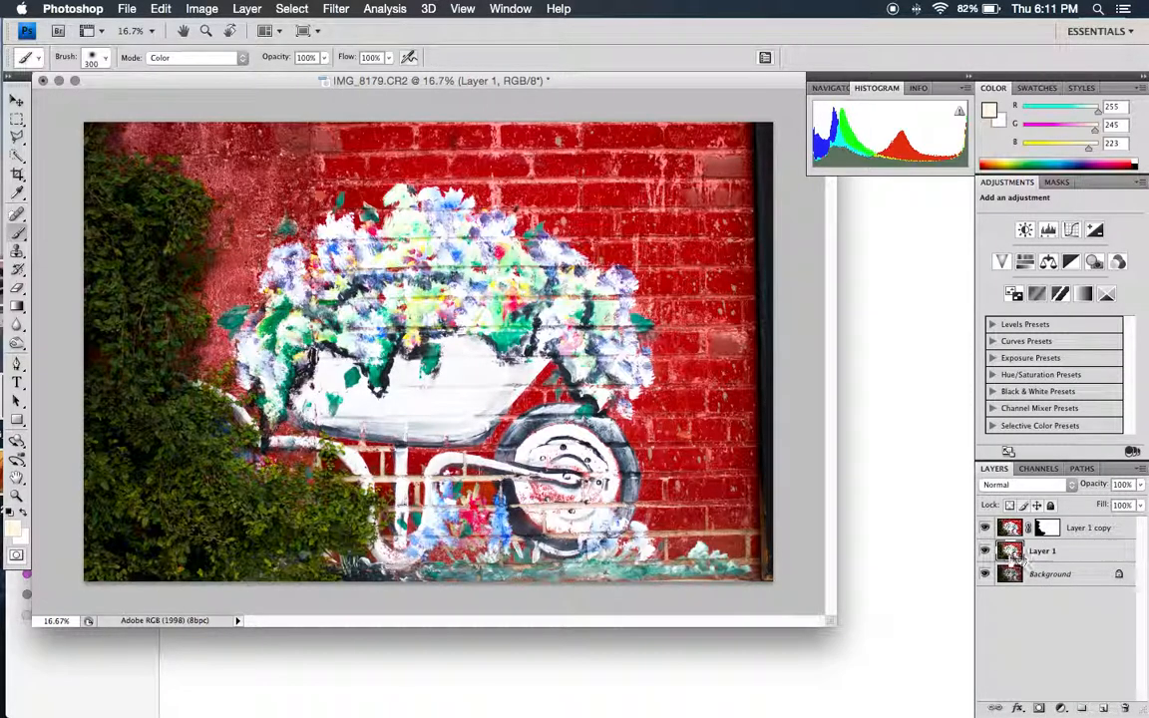
pyautogui.click(201, 8)
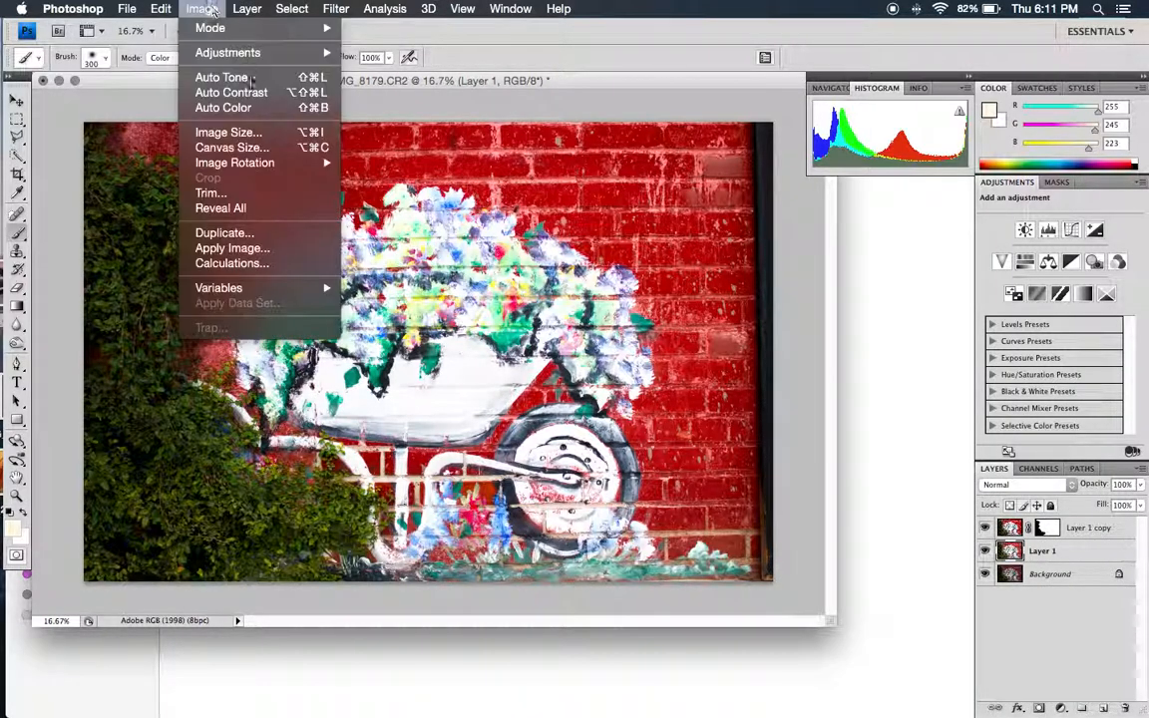
pyautogui.moveTo(262, 62)
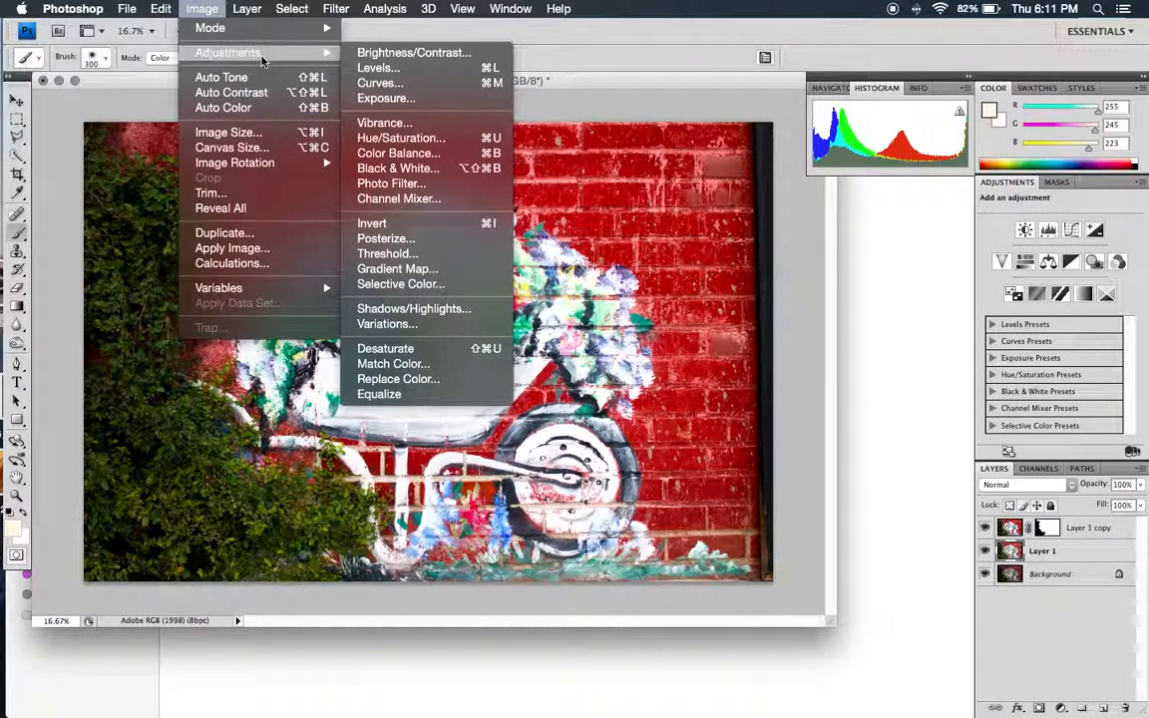
pyautogui.click(394, 98)
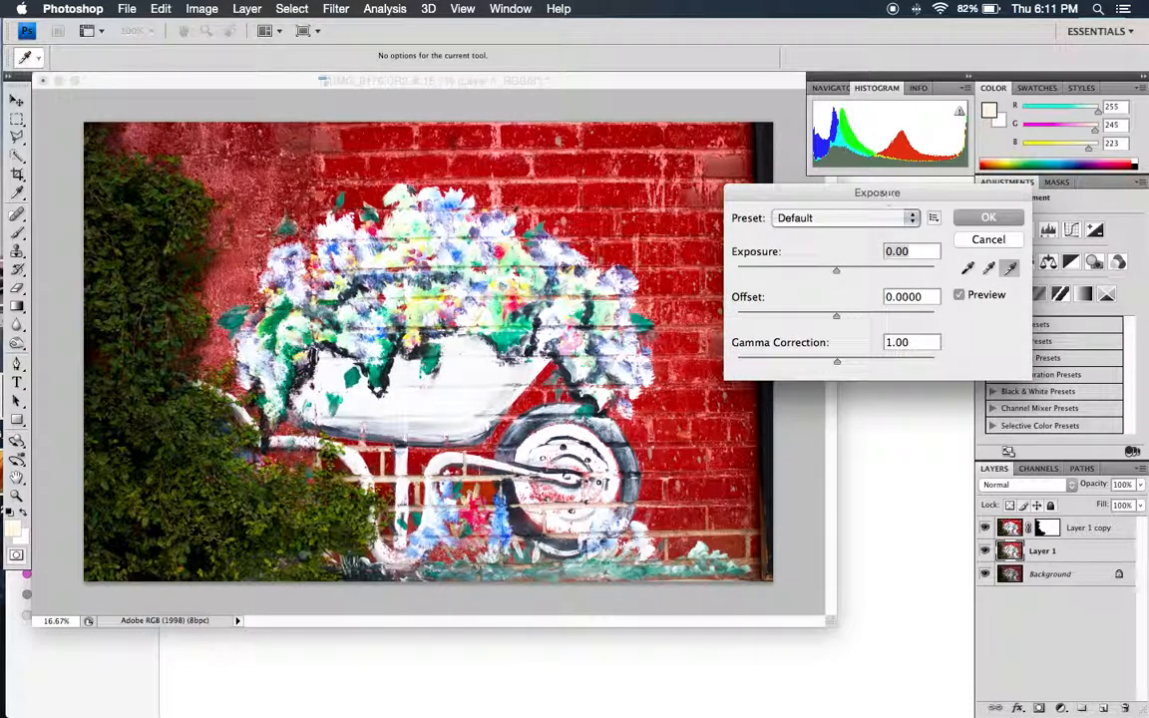
pyautogui.click(976, 241)
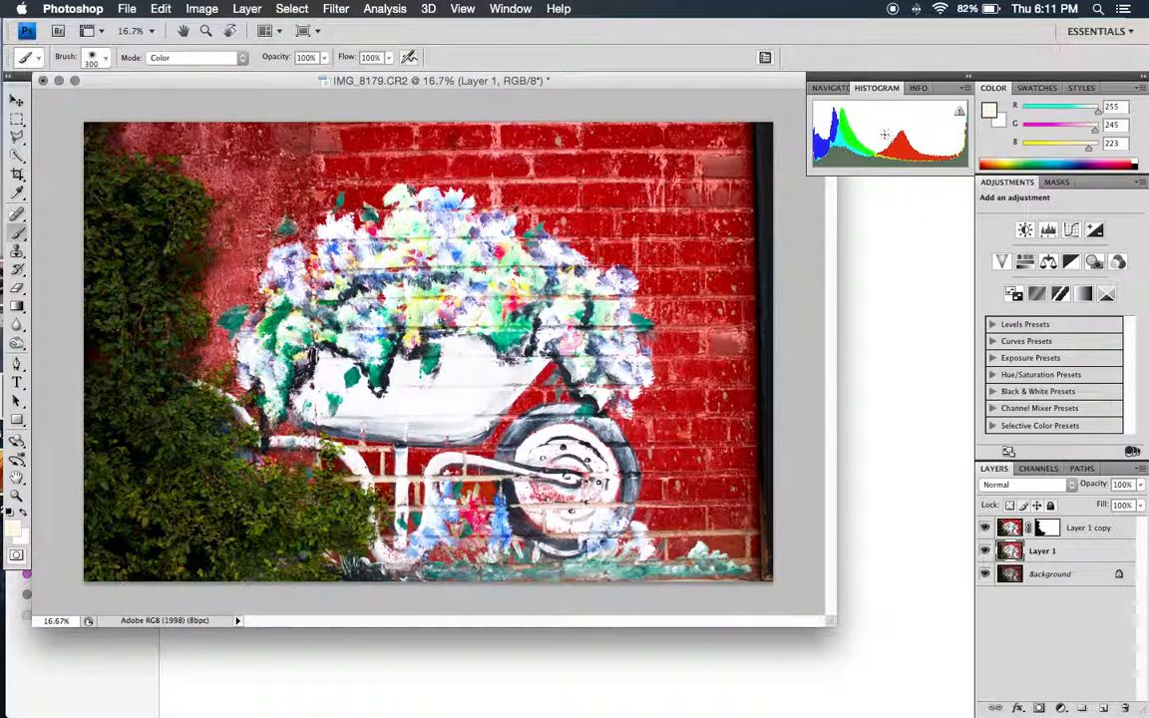
# - Raise the exposure of Layer 1 to +1.22, compare it with the original using the preview, and apply it
pyautogui.click(185, 7)
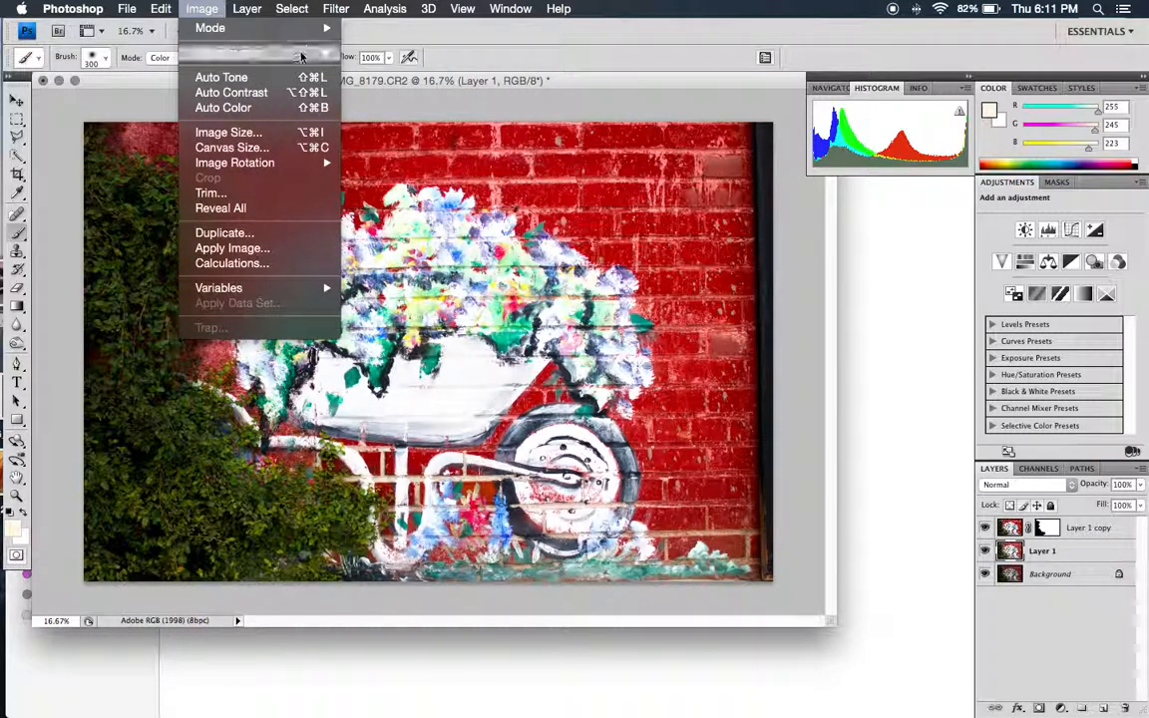
pyautogui.moveTo(306, 55)
pyautogui.click(385, 97)
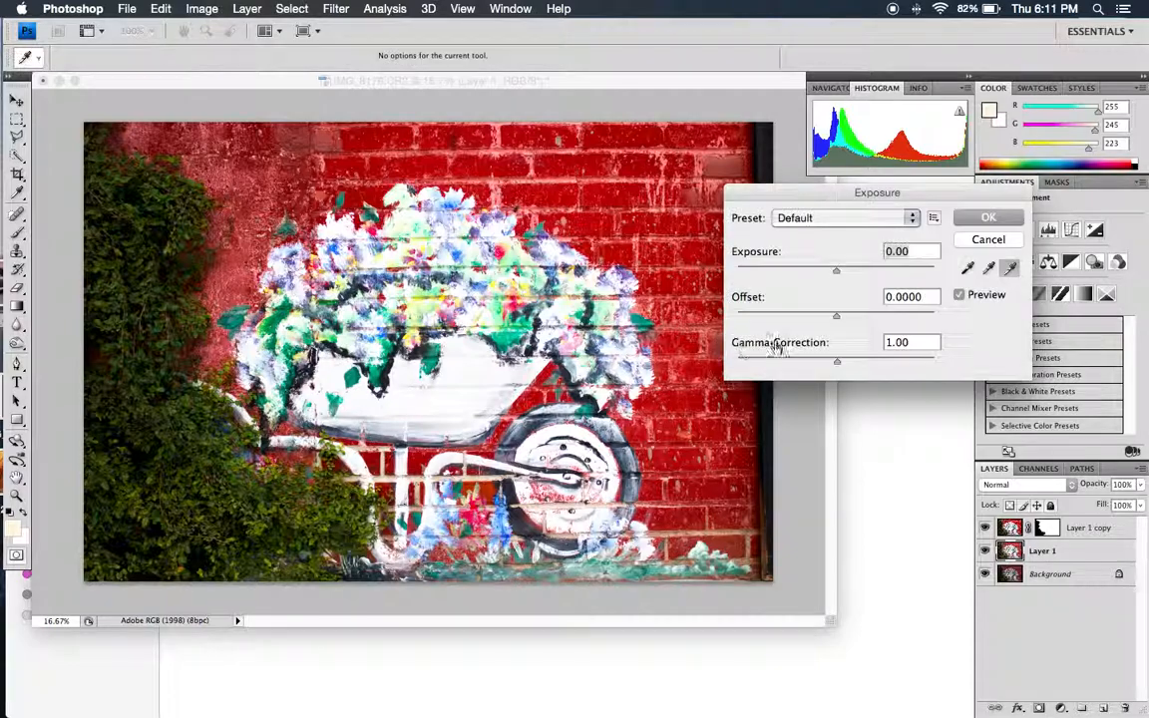
pyautogui.moveTo(836, 269); pyautogui.dragTo(853, 270)
pyautogui.click(959, 295)
pyautogui.click(959, 296)
pyautogui.click(958, 297)
pyautogui.click(959, 296)
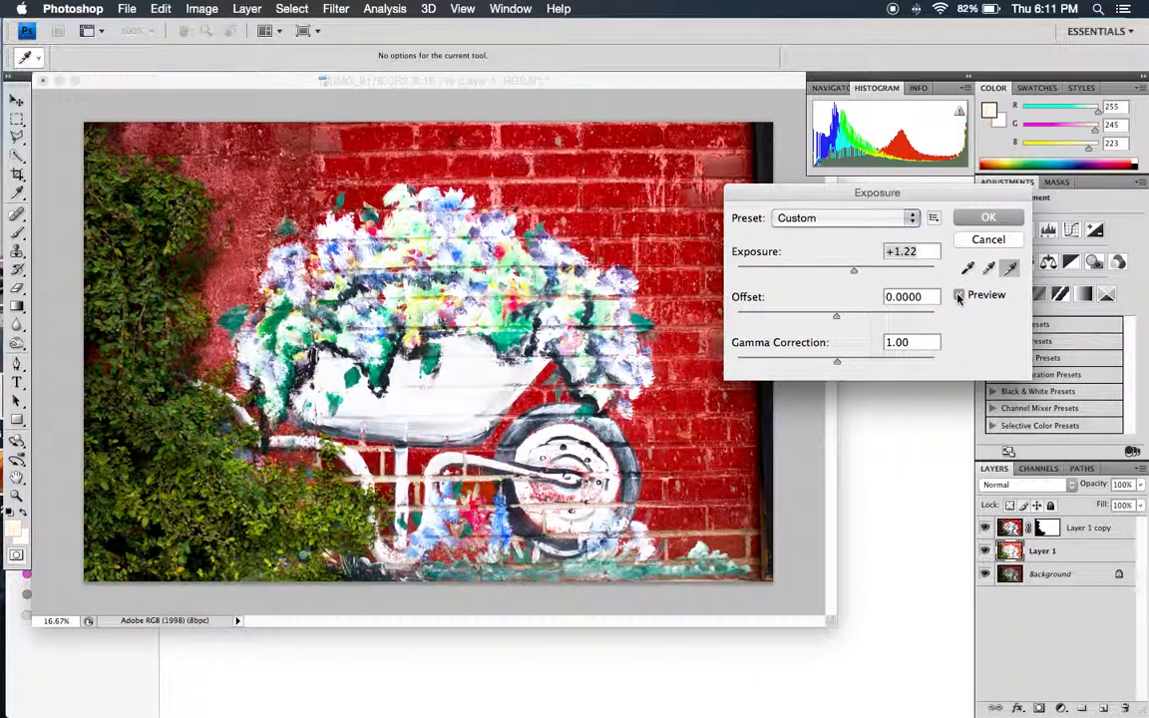
pyautogui.click(979, 219)
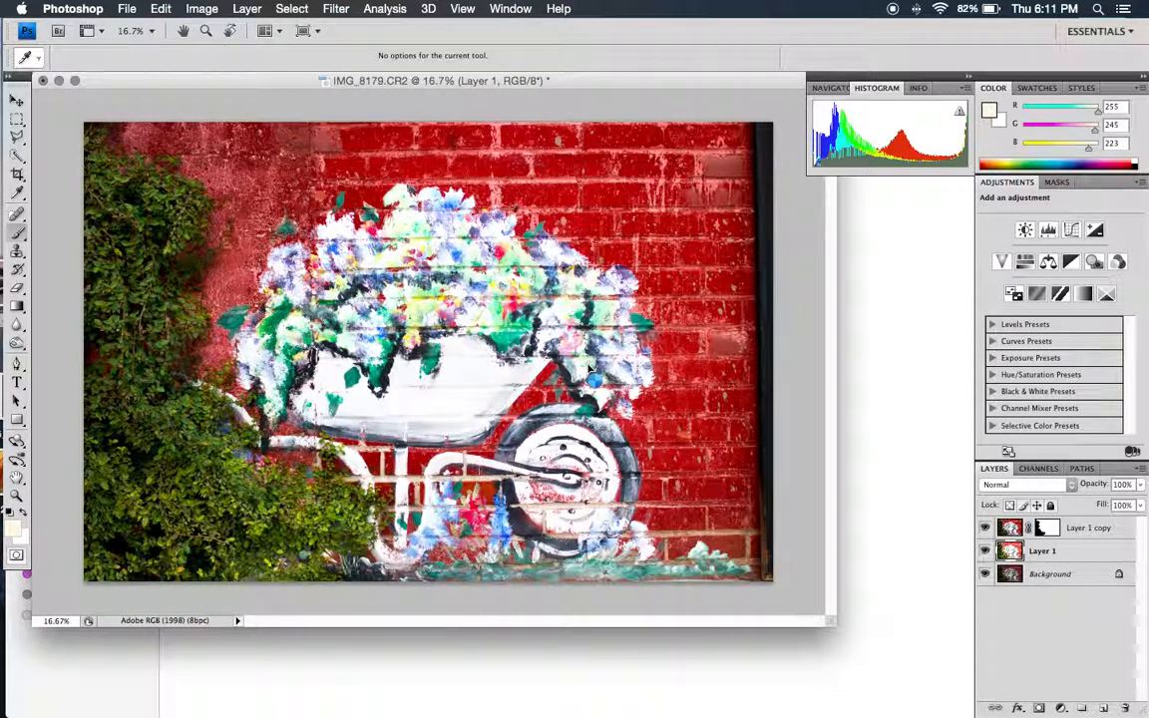
pyautogui.press('b')
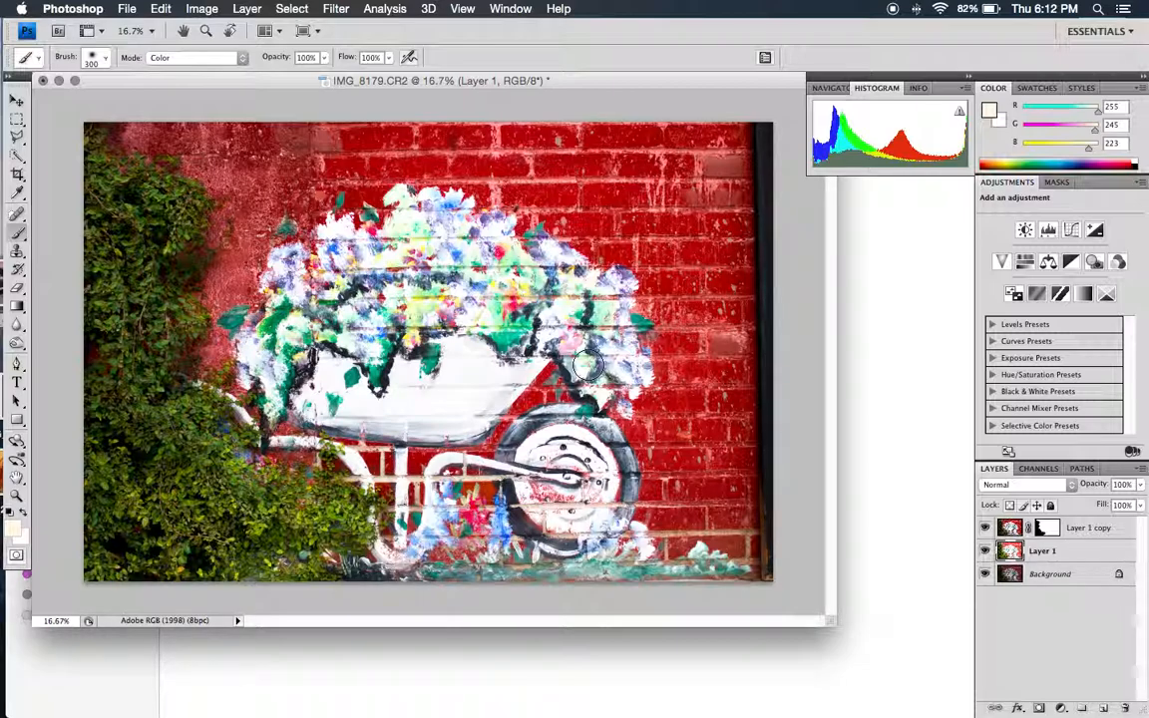
# - Merge Layer 1 copy with its mask down into Layer 1
pyautogui.click(199, 9)
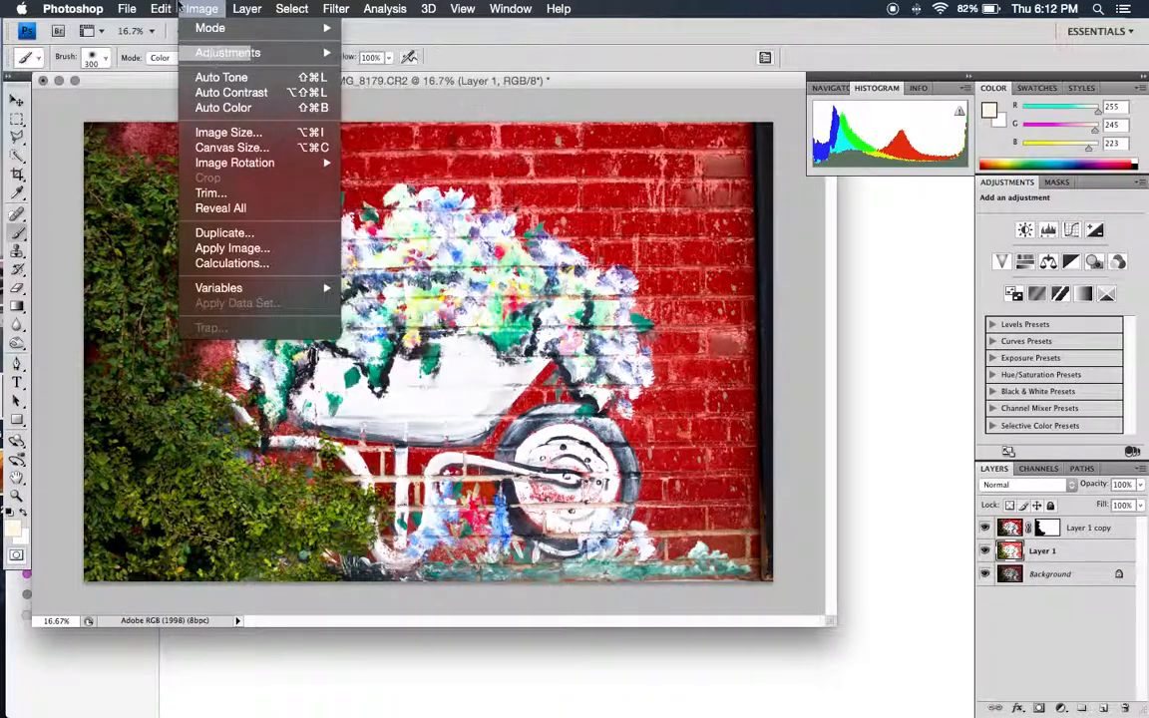
pyautogui.click(157, 8)
pyautogui.rightClick(1010, 528)
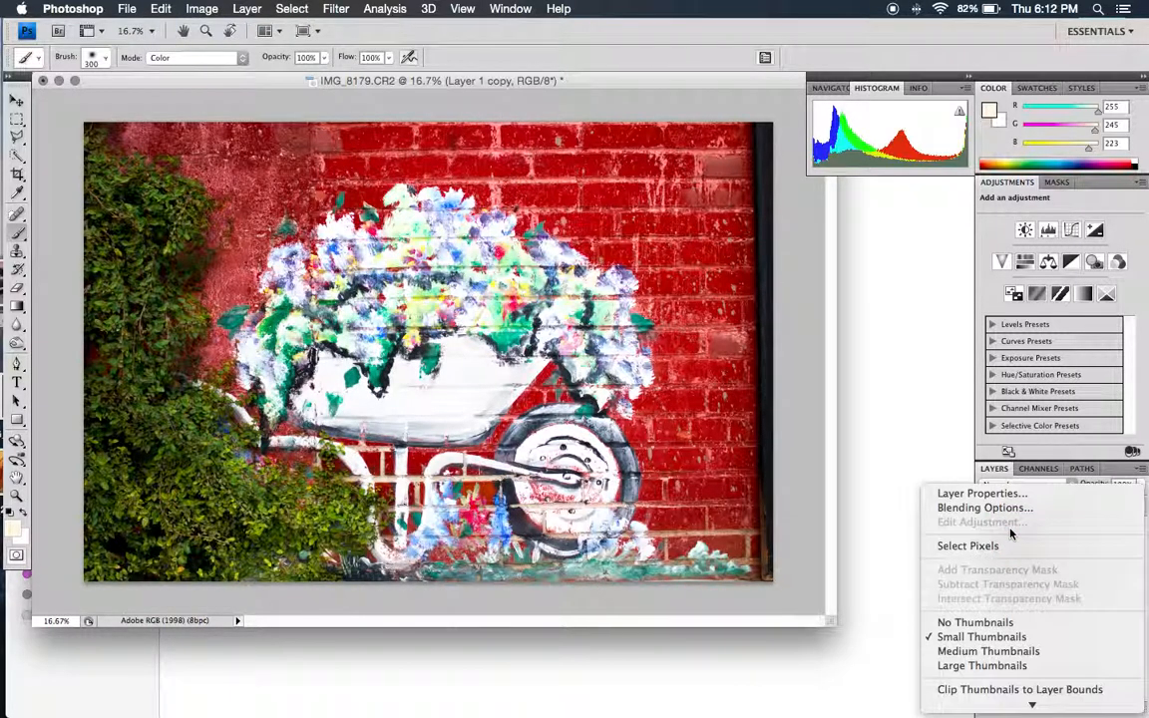
pyautogui.click(1023, 450)
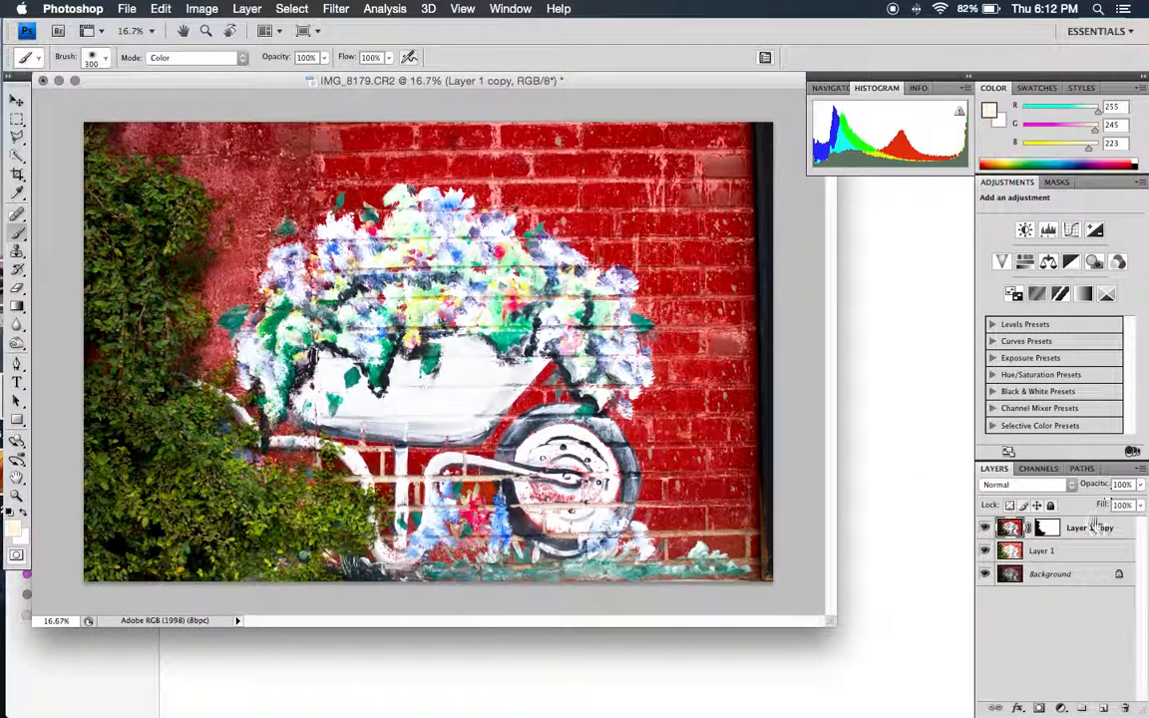
pyautogui.rightClick(1003, 528)
pyautogui.click(1066, 675)
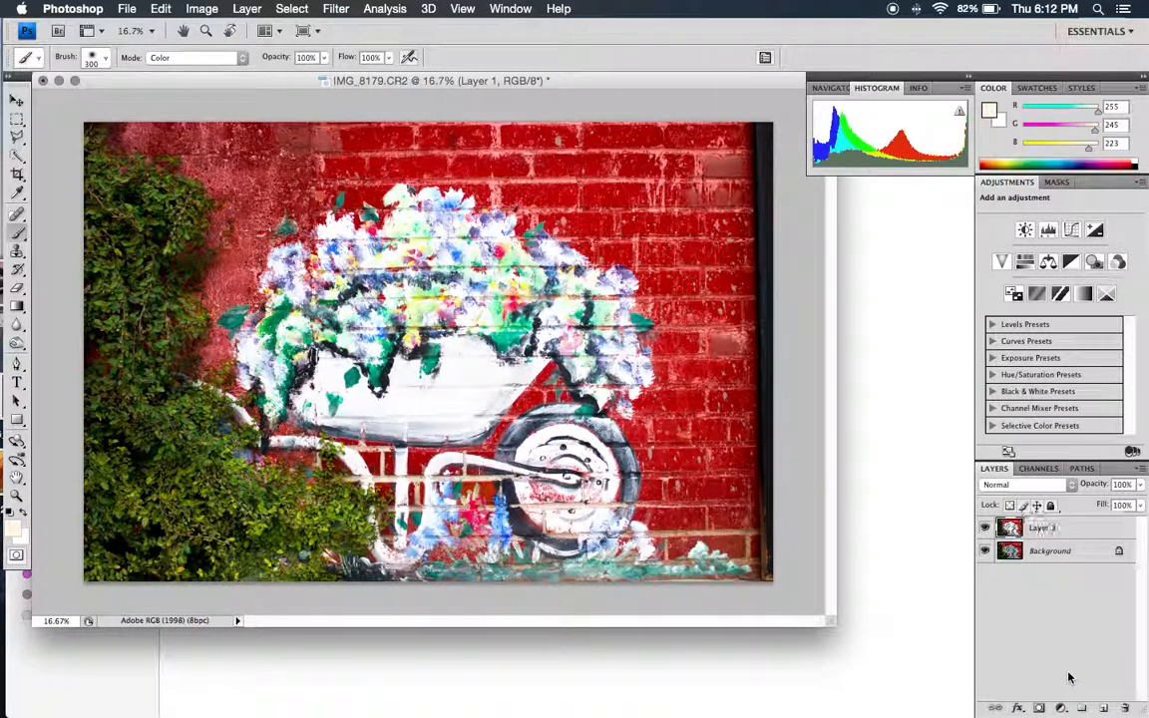
# - Start a Shadows/Highlights adjustment on Layer 1 with Shadows at 0% and Highlights at 10%
pyautogui.click(205, 8)
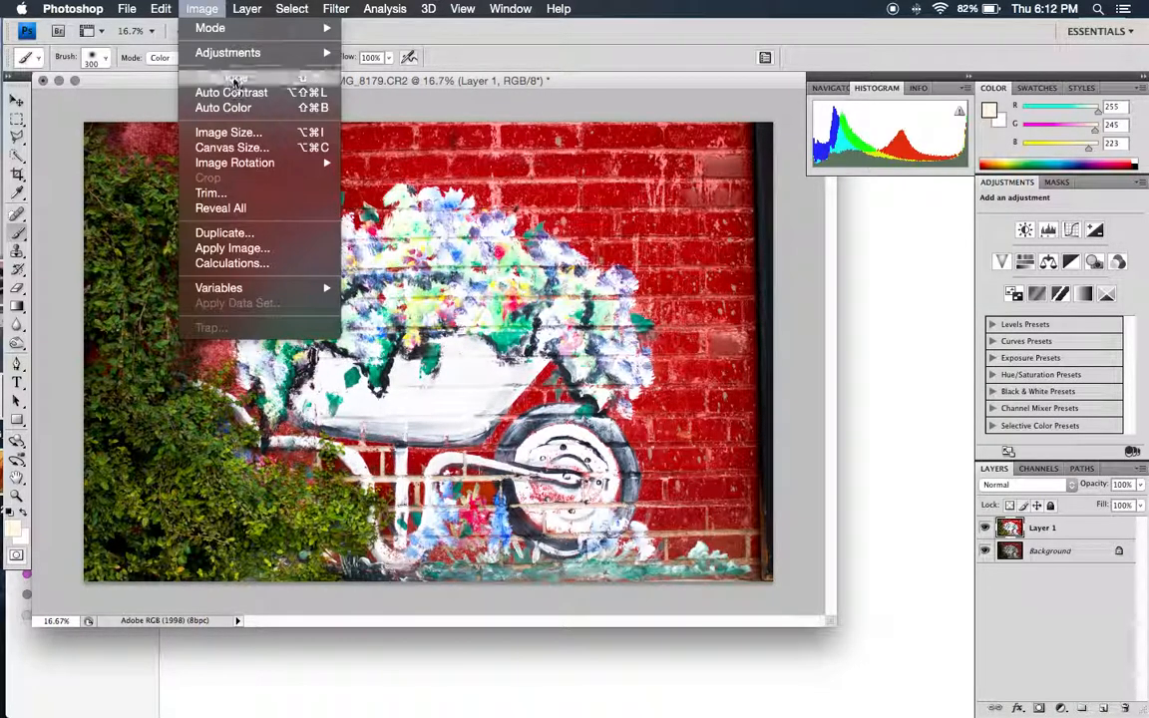
pyautogui.moveTo(239, 52)
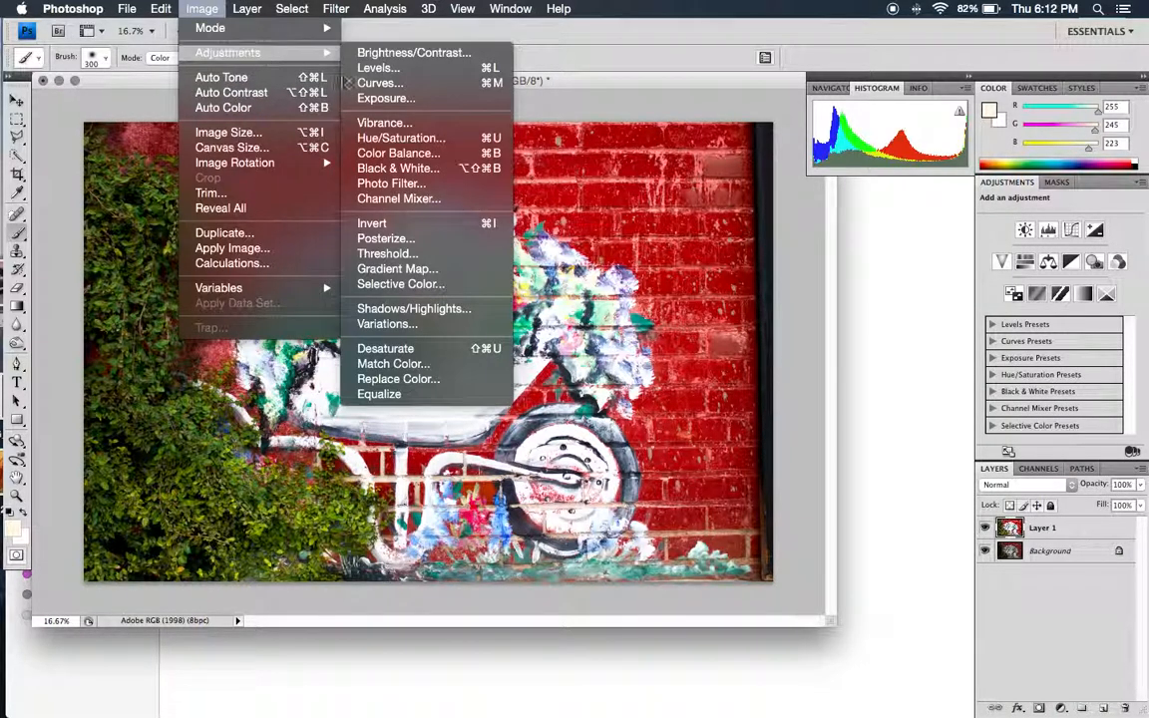
pyautogui.click(421, 310)
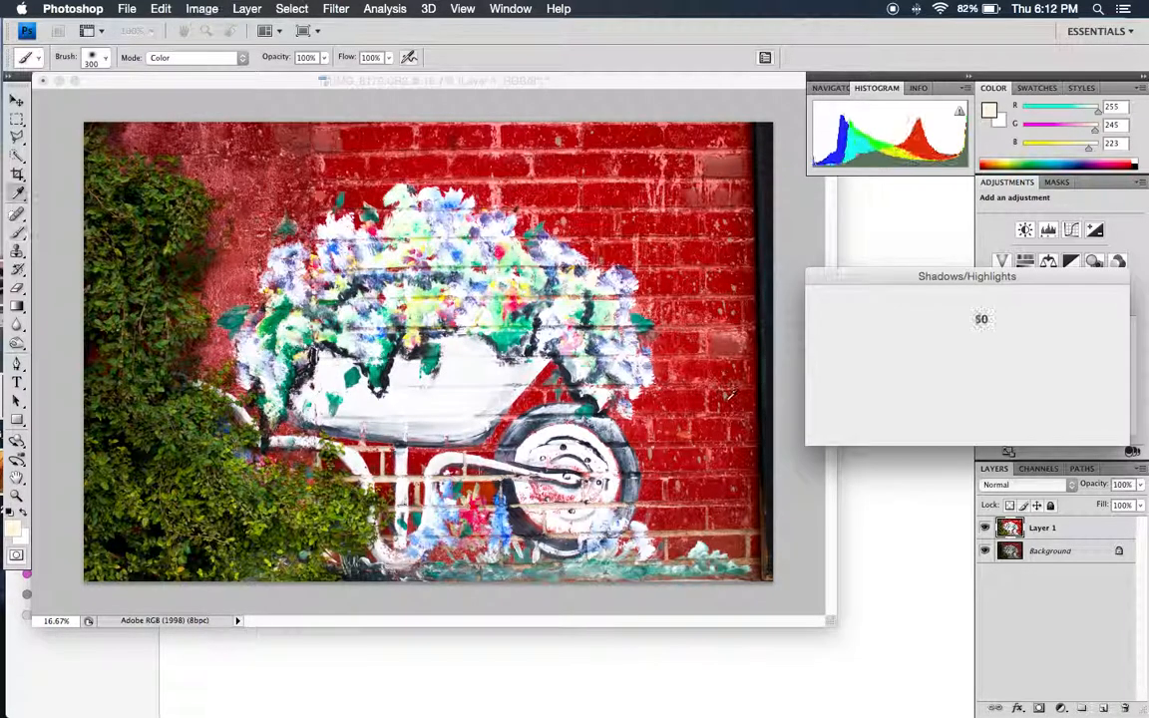
pyautogui.moveTo(947, 340); pyautogui.dragTo(813, 338)
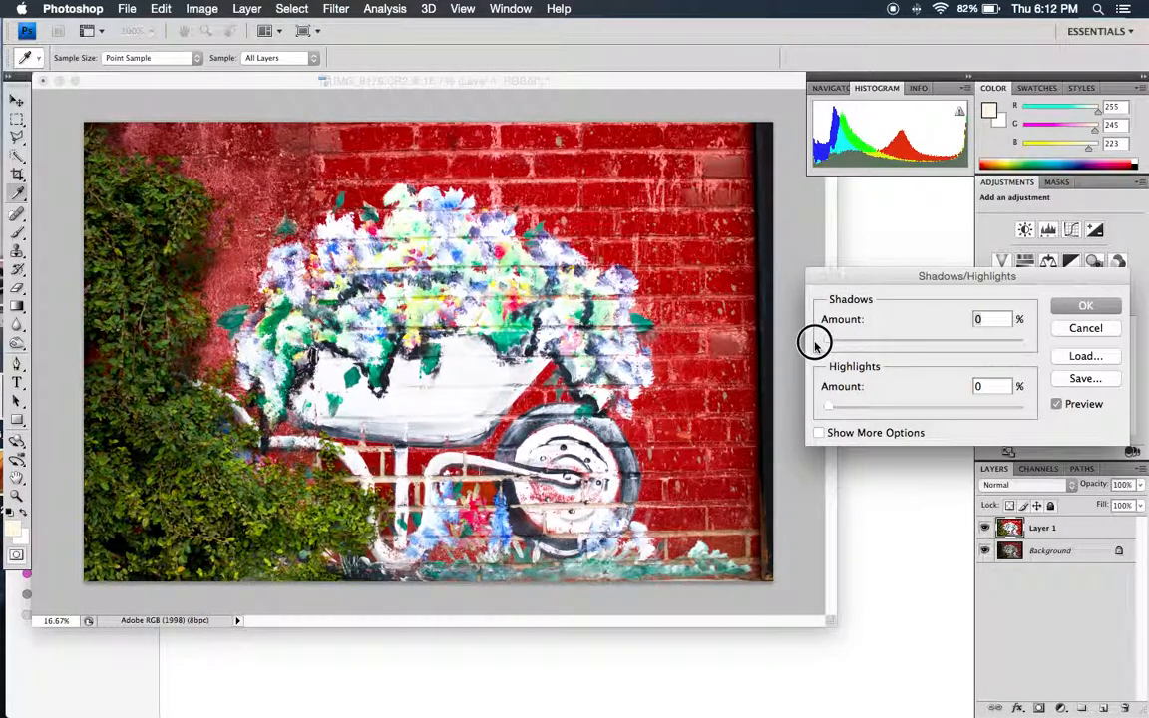
pyautogui.moveTo(829, 409)
pyautogui.mouseDown()
pyautogui.moveTo(941, 403)
pyautogui.moveTo(827, 405)
pyautogui.moveTo(870, 407)
pyautogui.moveTo(847, 410)
pyautogui.mouseUp()
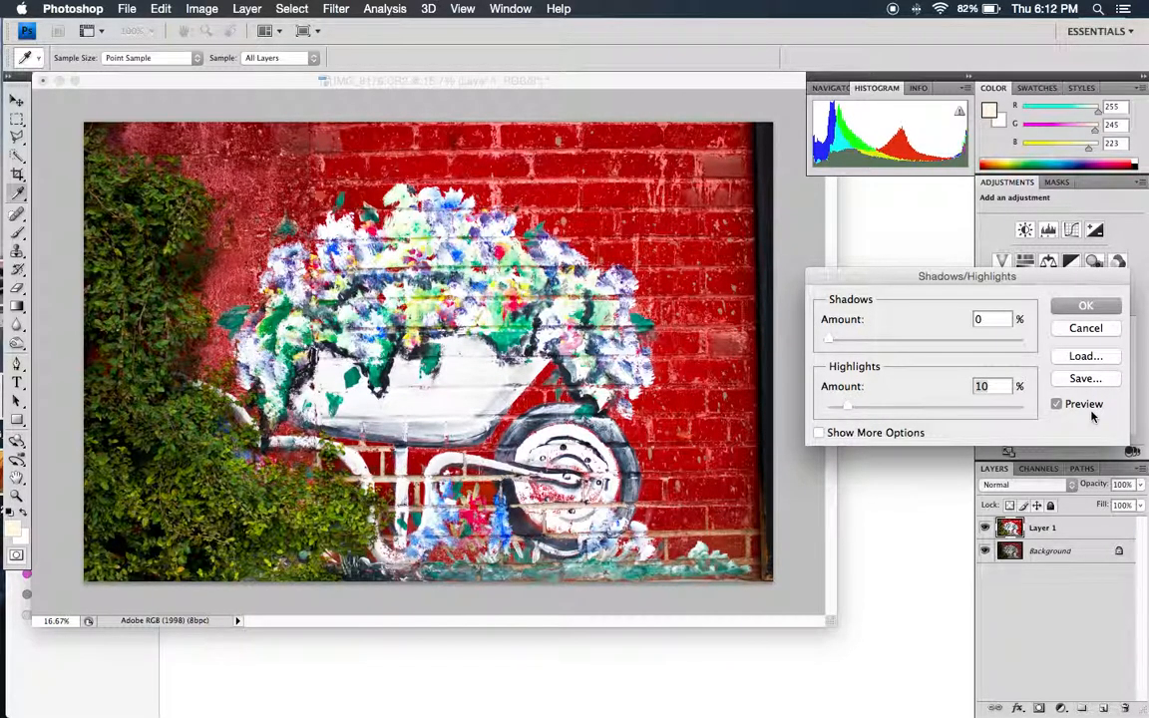
# - Compare the photo repeatedly with and without the 10% Highlights adjustment using the preview
pyautogui.click(1056, 405)
pyautogui.click(1056, 405)
pyautogui.click(1056, 404)
pyautogui.click(1056, 405)
pyautogui.click(1056, 404)
pyautogui.click(1056, 404)
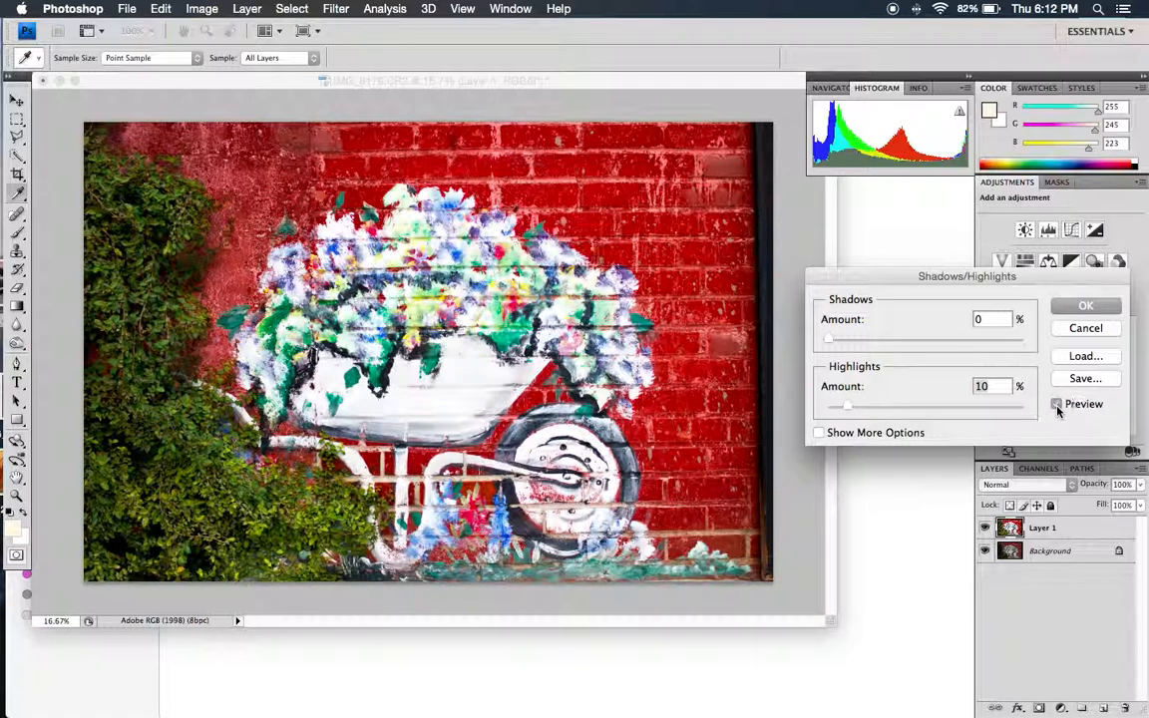
pyautogui.click(1058, 407)
pyautogui.click(1057, 405)
pyautogui.click(1057, 404)
pyautogui.click(1056, 405)
pyautogui.click(1056, 405)
pyautogui.click(1056, 405)
pyautogui.click(1056, 405)
# - Reduce the Highlights amount to 5%, compare the effect using the preview, and apply the Shadows/Highlights adjustment
pyautogui.moveTo(846, 407); pyautogui.dragTo(838, 407)
pyautogui.click(1056, 405)
pyautogui.click(1057, 405)
pyautogui.click(1057, 405)
pyautogui.click(1057, 405)
pyautogui.click(1056, 405)
pyautogui.click(1056, 405)
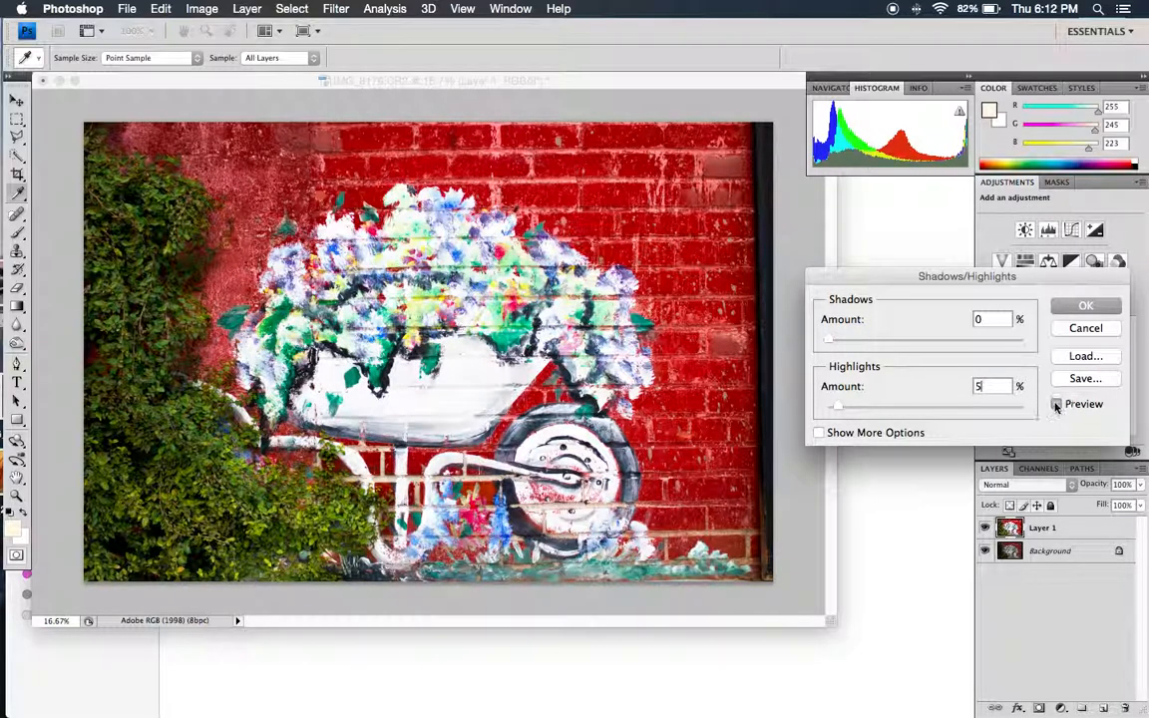
pyautogui.click(1056, 405)
pyautogui.click(1056, 405)
pyautogui.click(1057, 405)
pyautogui.click(1056, 405)
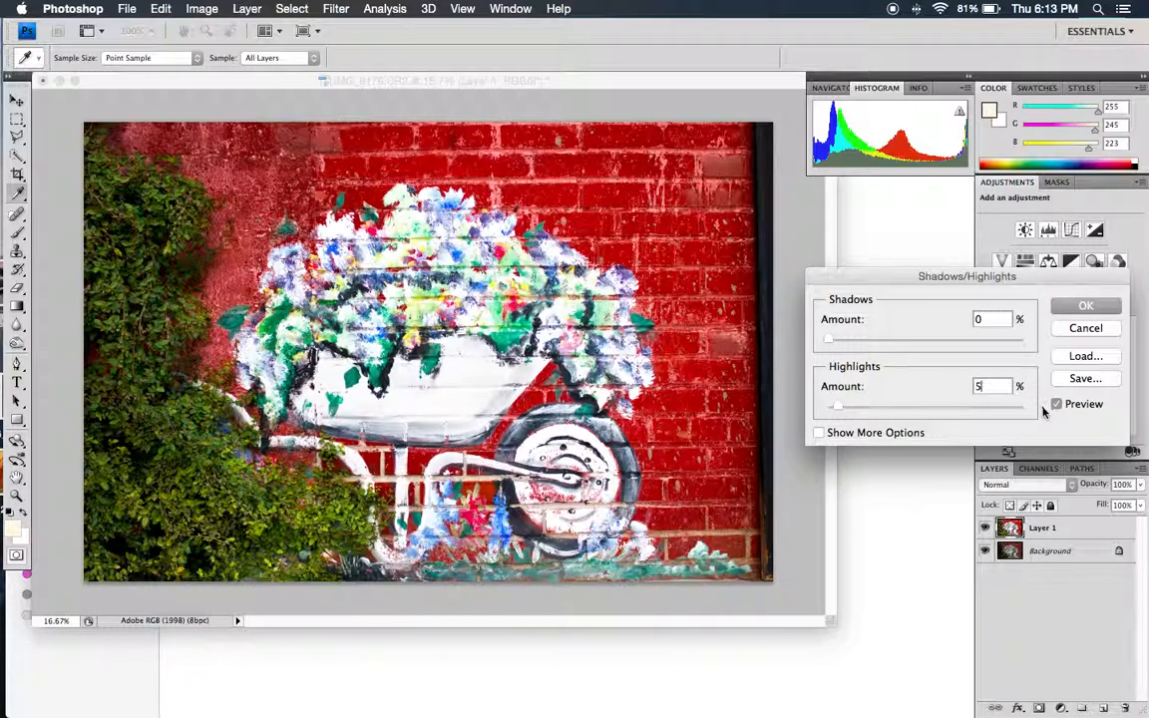
pyautogui.click(1061, 405)
pyautogui.click(1061, 405)
pyautogui.click(1087, 306)
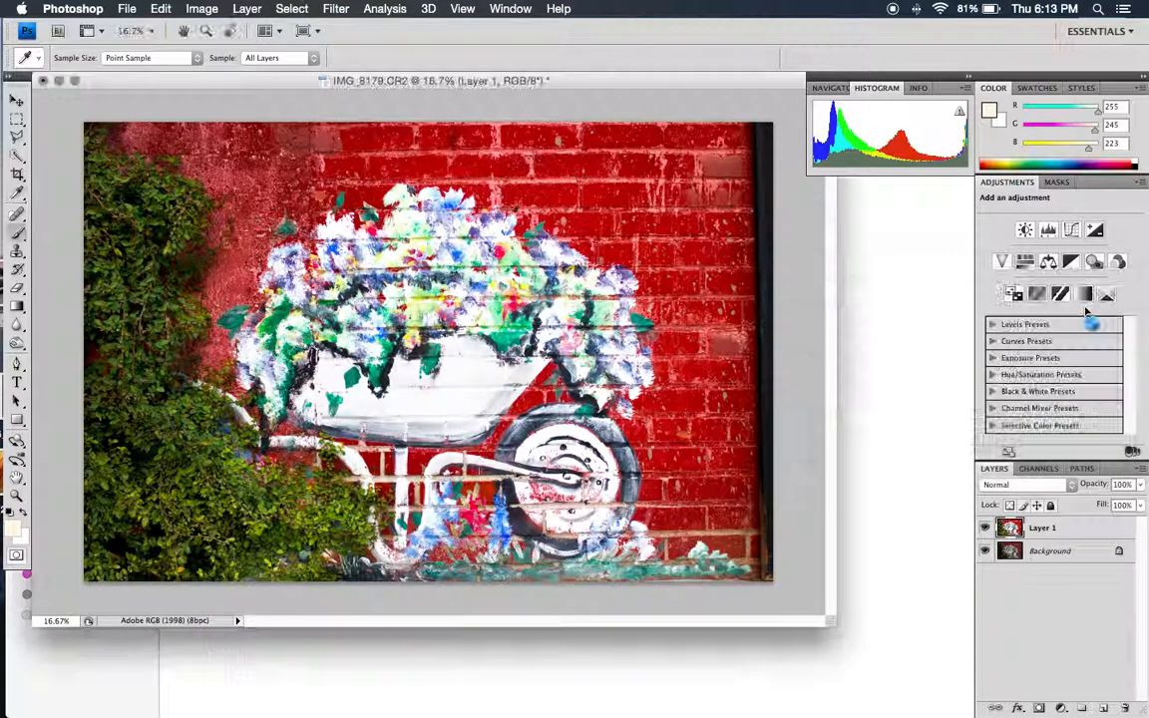
pyautogui.press('b')
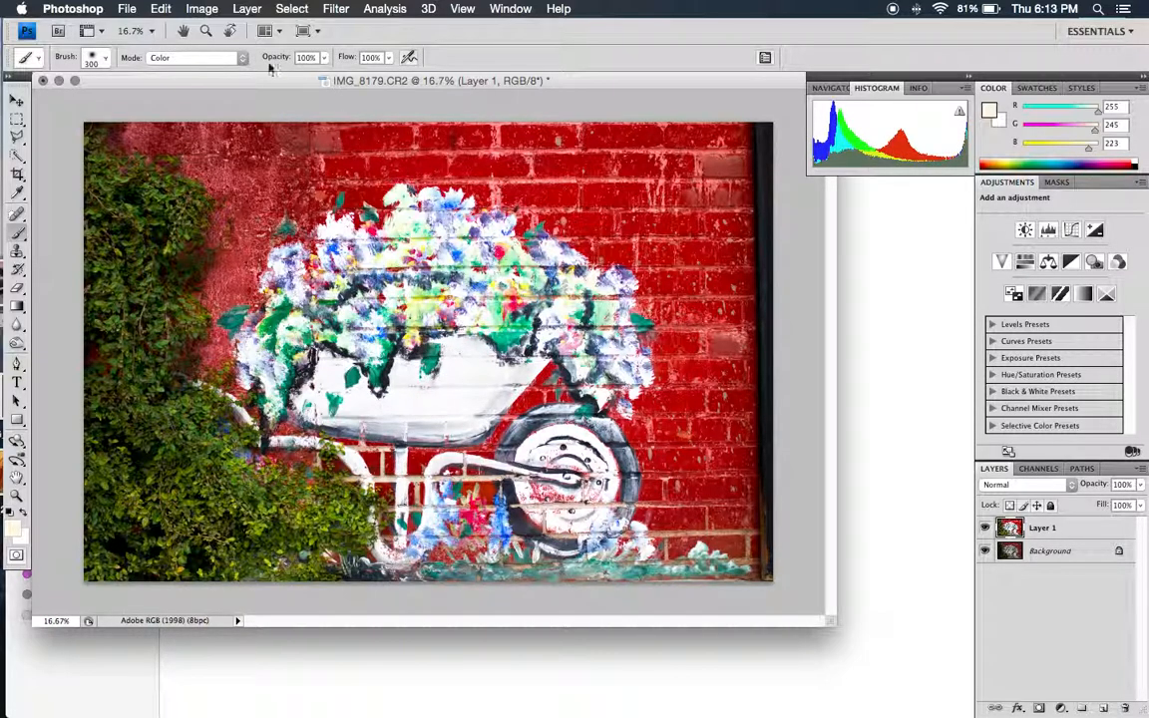
# - Start a Hue/Saturation adjustment on Layer 1, set the Yellows saturation to +35, and compare the result using the preview
pyautogui.click(202, 8)
pyautogui.moveTo(227, 52)
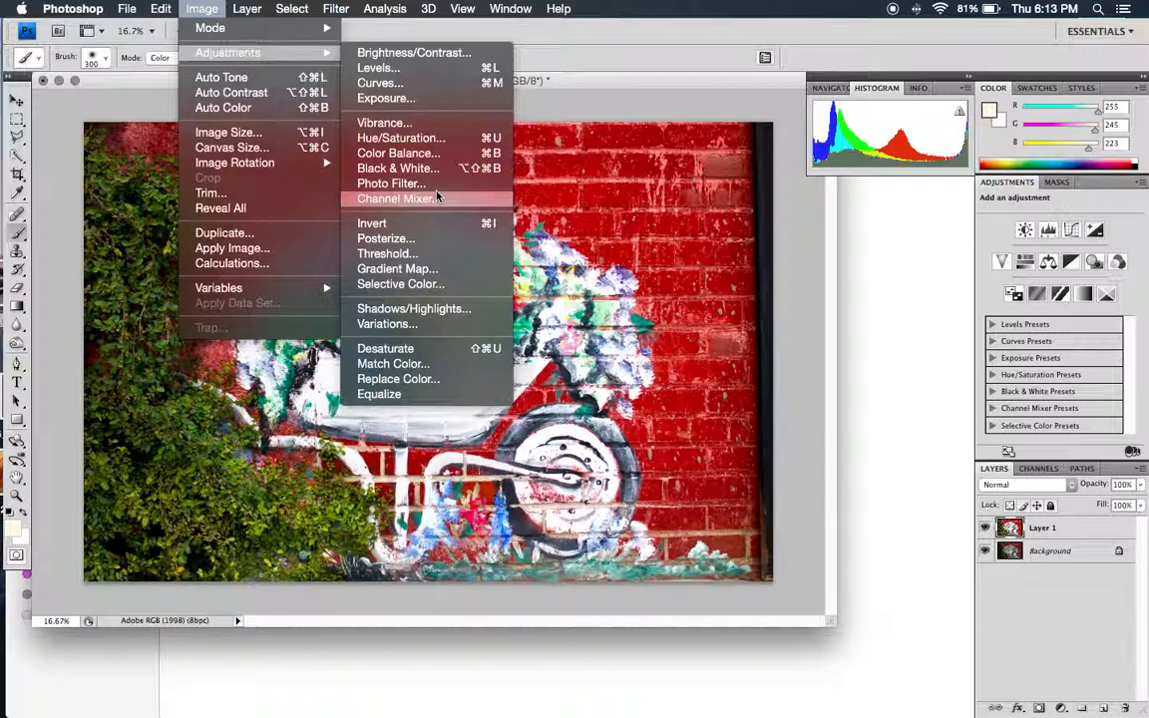
pyautogui.click(398, 137)
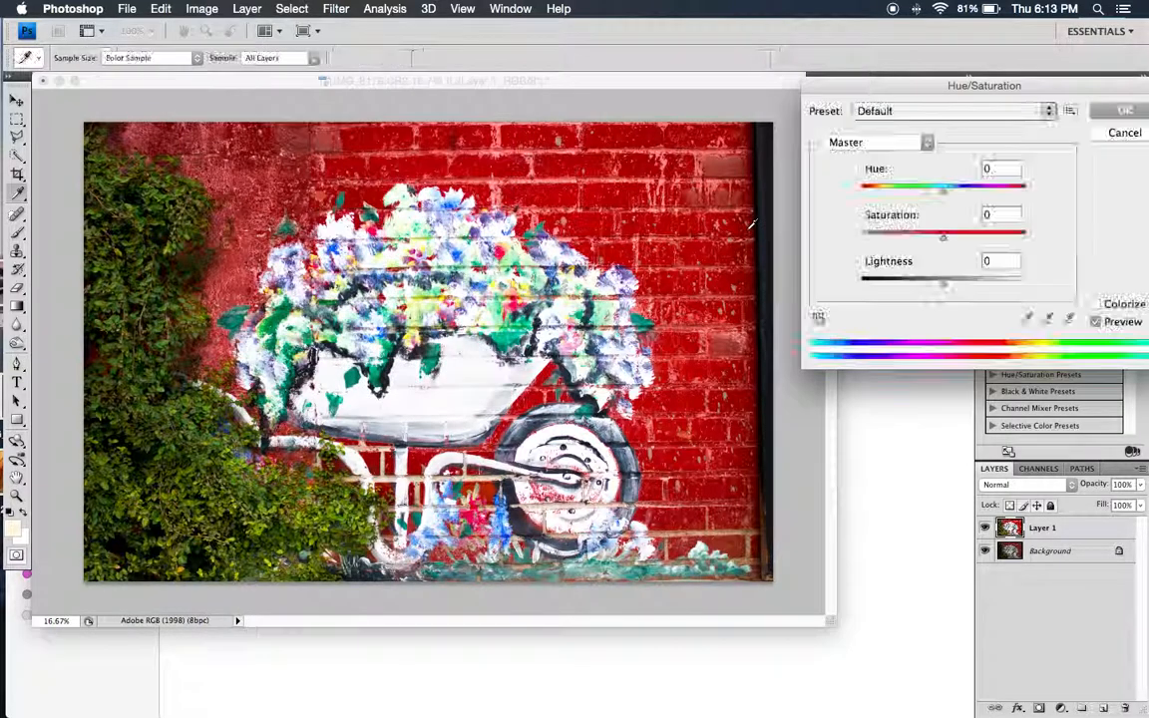
pyautogui.click(878, 142)
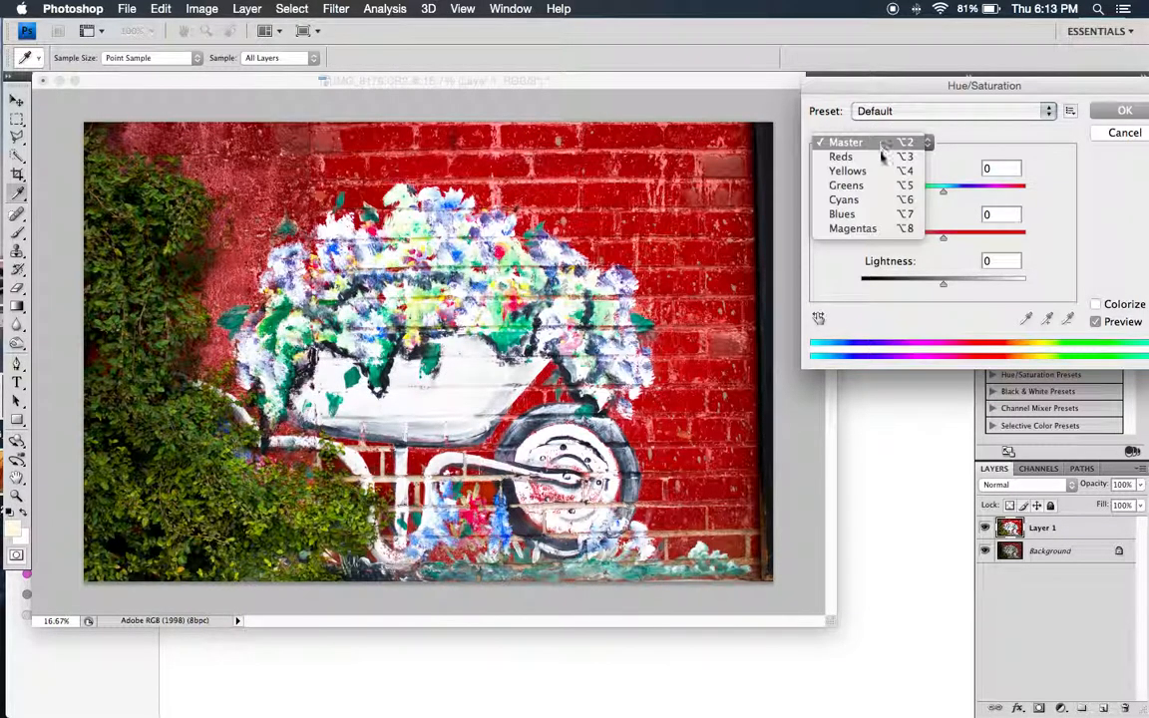
pyautogui.click(880, 171)
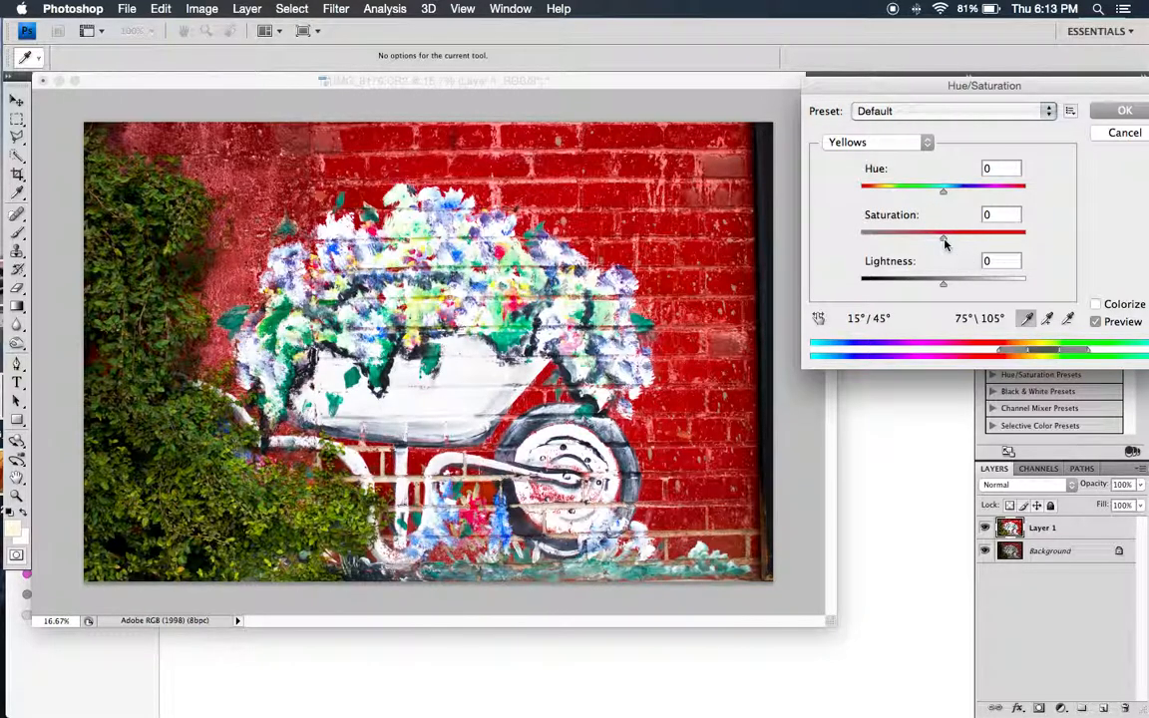
pyautogui.moveTo(945, 243); pyautogui.dragTo(971, 235)
pyautogui.click(1096, 322)
pyautogui.click(1096, 322)
pyautogui.click(1096, 322)
pyautogui.click(1096, 323)
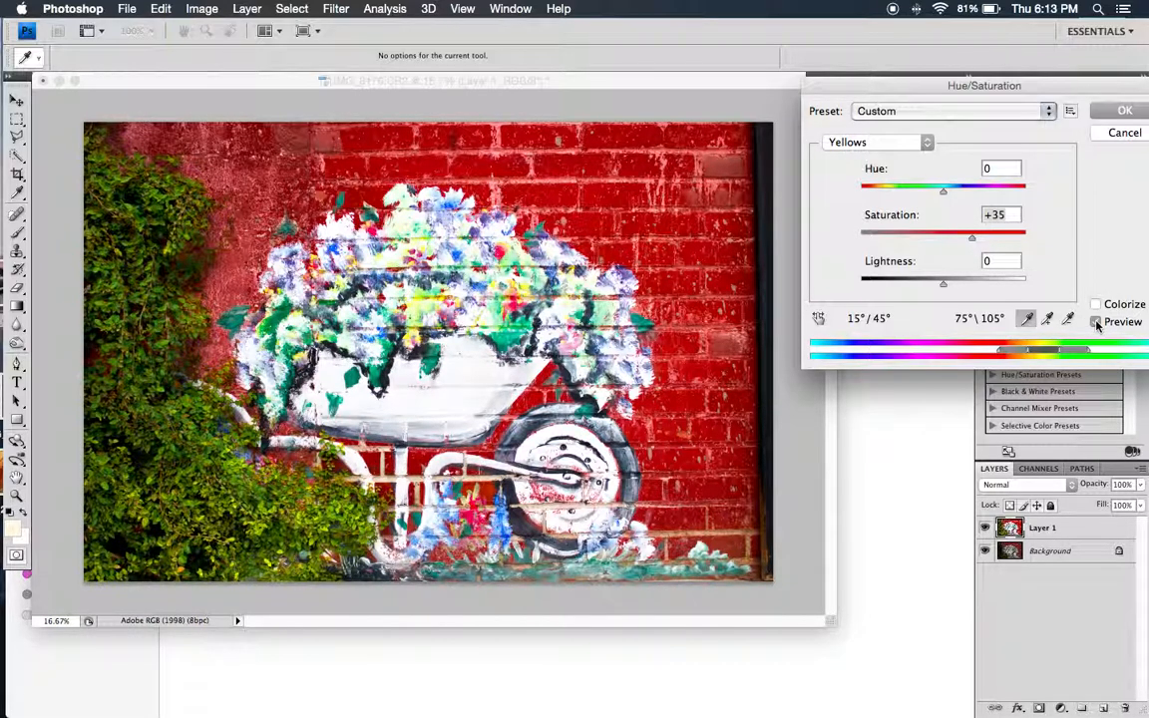
# - Increase the saturation of the Greens range in the Hue/Saturation adjustment
pyautogui.click(868, 146)
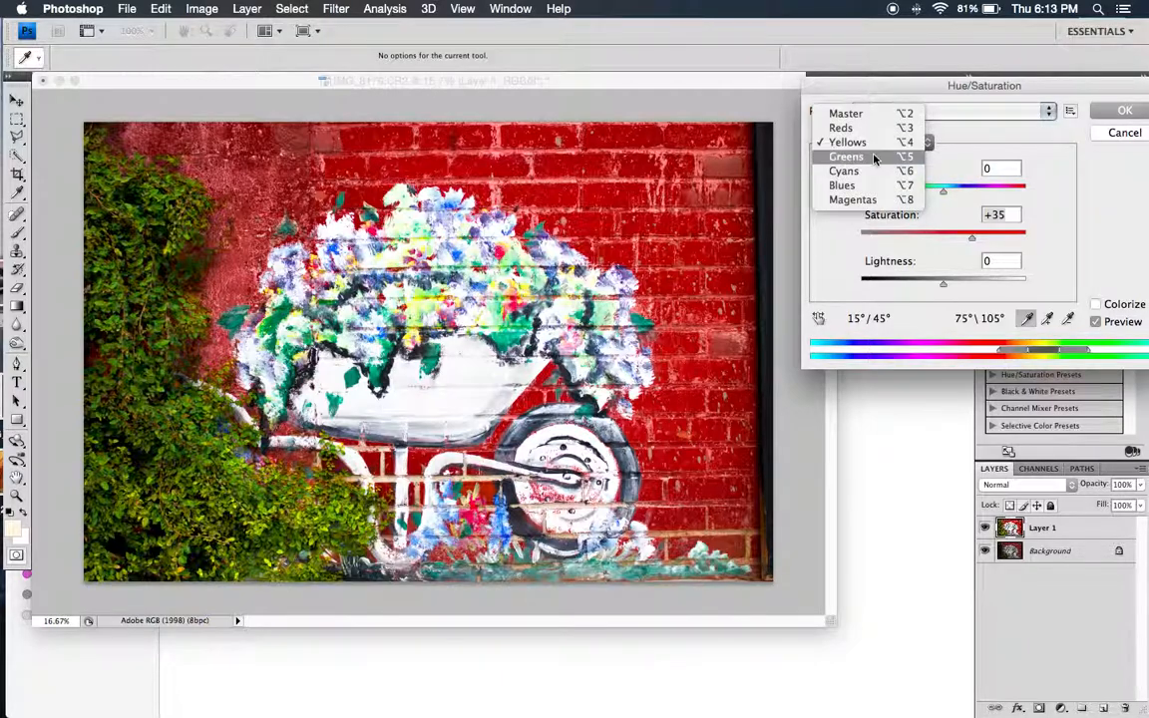
pyautogui.click(867, 157)
pyautogui.moveTo(945, 242); pyautogui.dragTo(968, 254)
# - Set the Cyans saturation to +30 and compare the colours using the preview
pyautogui.click(918, 142)
pyautogui.click(903, 157)
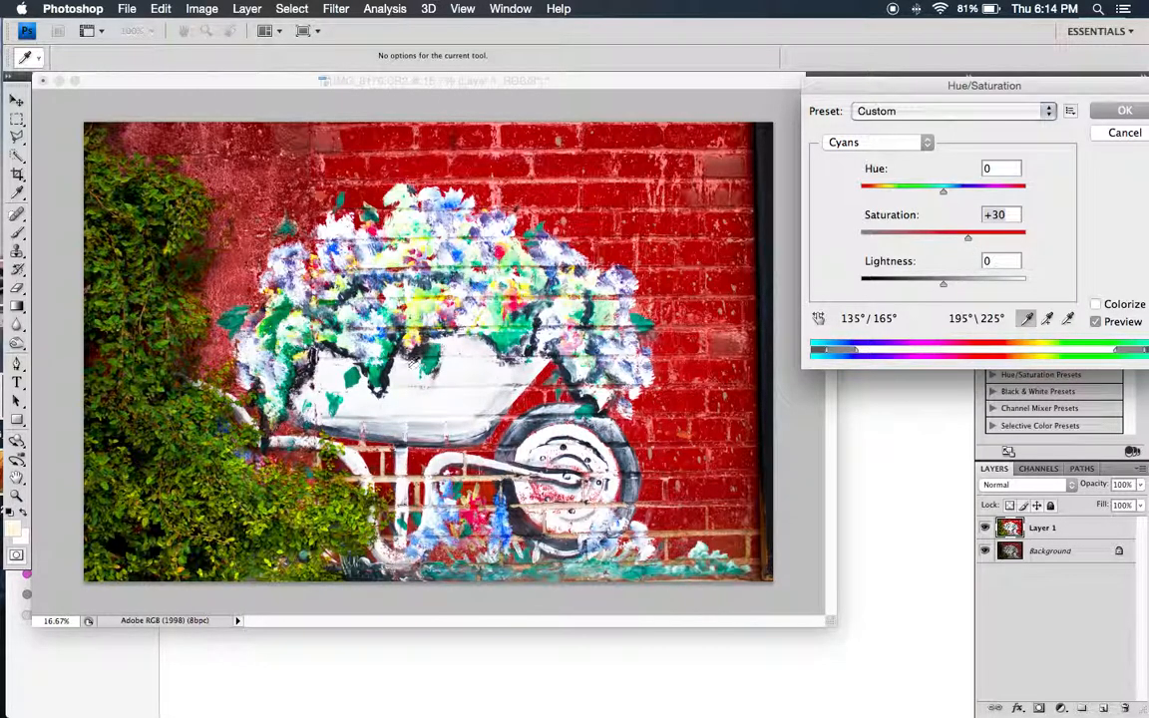
pyautogui.click(1095, 322)
pyautogui.click(1095, 322)
# - Set the Blues saturation to +30 in the Hue/Saturation adjustment
pyautogui.click(877, 141)
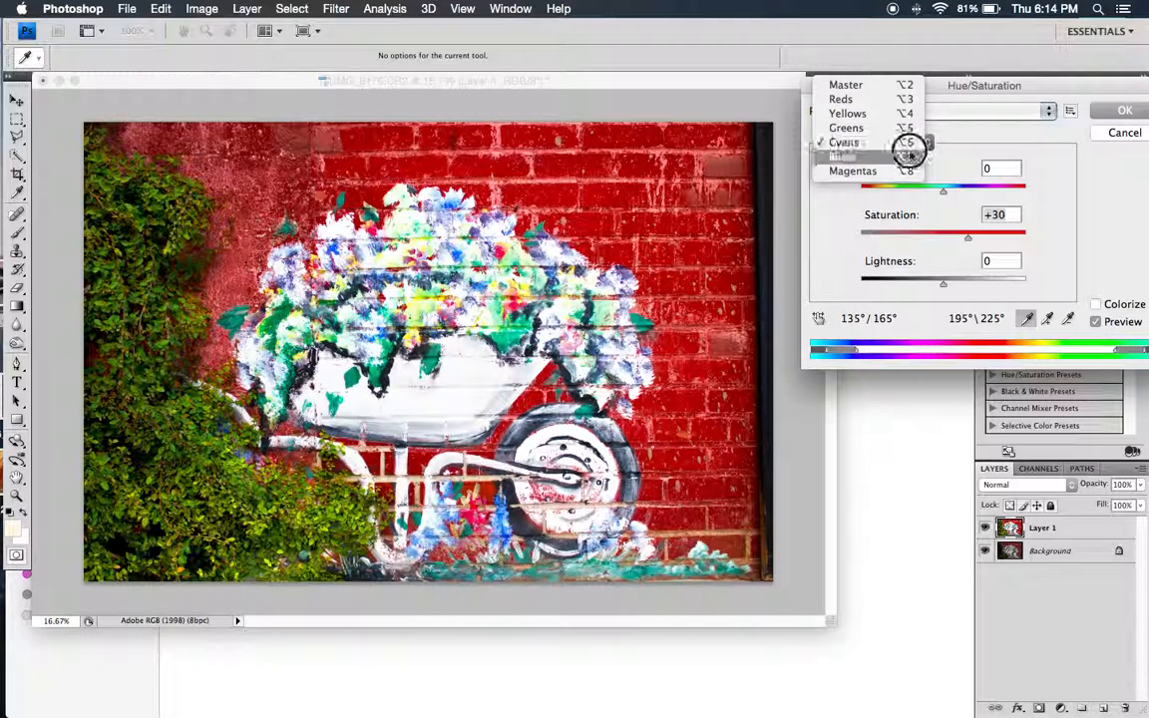
pyautogui.click(916, 157)
pyautogui.moveTo(942, 236); pyautogui.dragTo(967, 240)
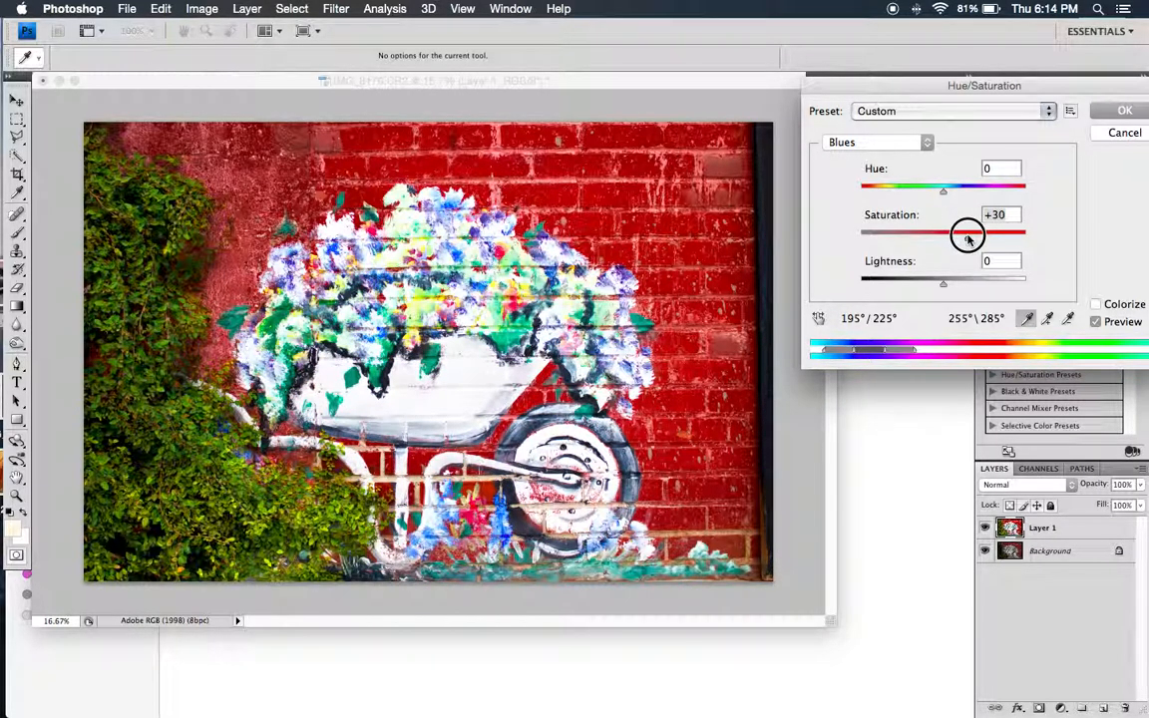
# - Compare the Blues change using the preview, switch to the Magentas range with saturation at 0, and apply the Hue/Saturation adjustment
pyautogui.click(1096, 324)
pyautogui.click(1096, 323)
pyautogui.click(1096, 323)
pyautogui.click(1096, 323)
pyautogui.click(910, 151)
pyautogui.click(903, 157)
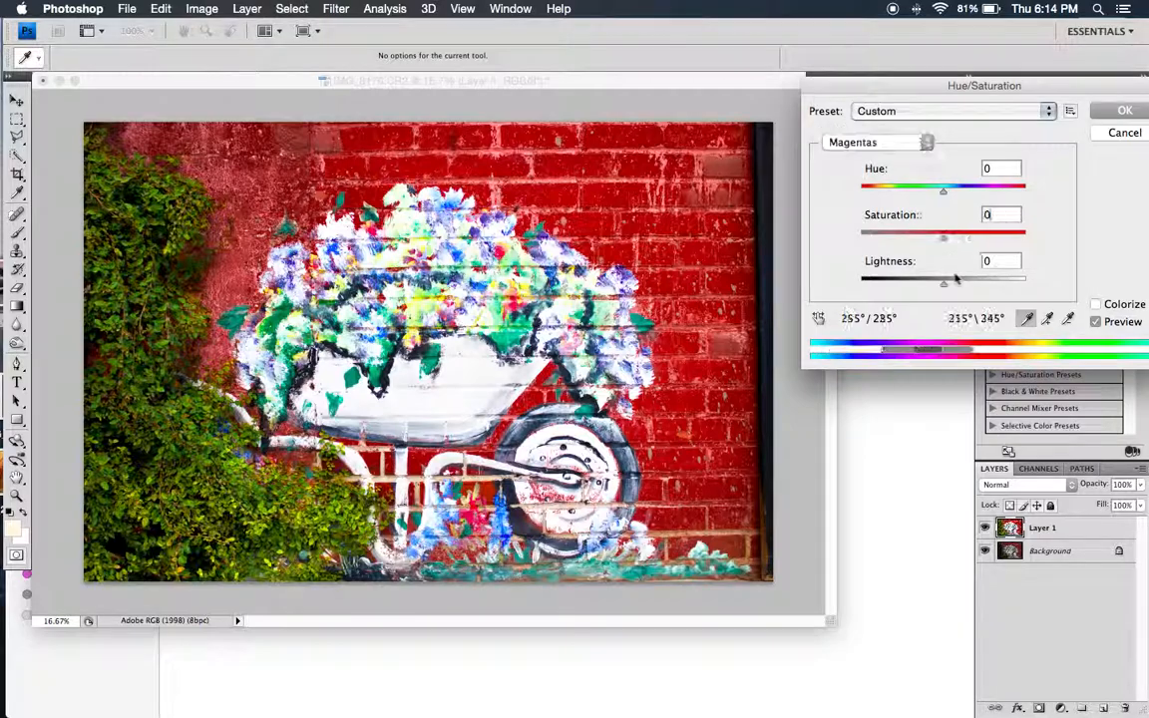
pyautogui.moveTo(944, 237)
pyautogui.mouseDown()
pyautogui.moveTo(1043, 240)
pyautogui.moveTo(944, 237)
pyautogui.mouseUp()
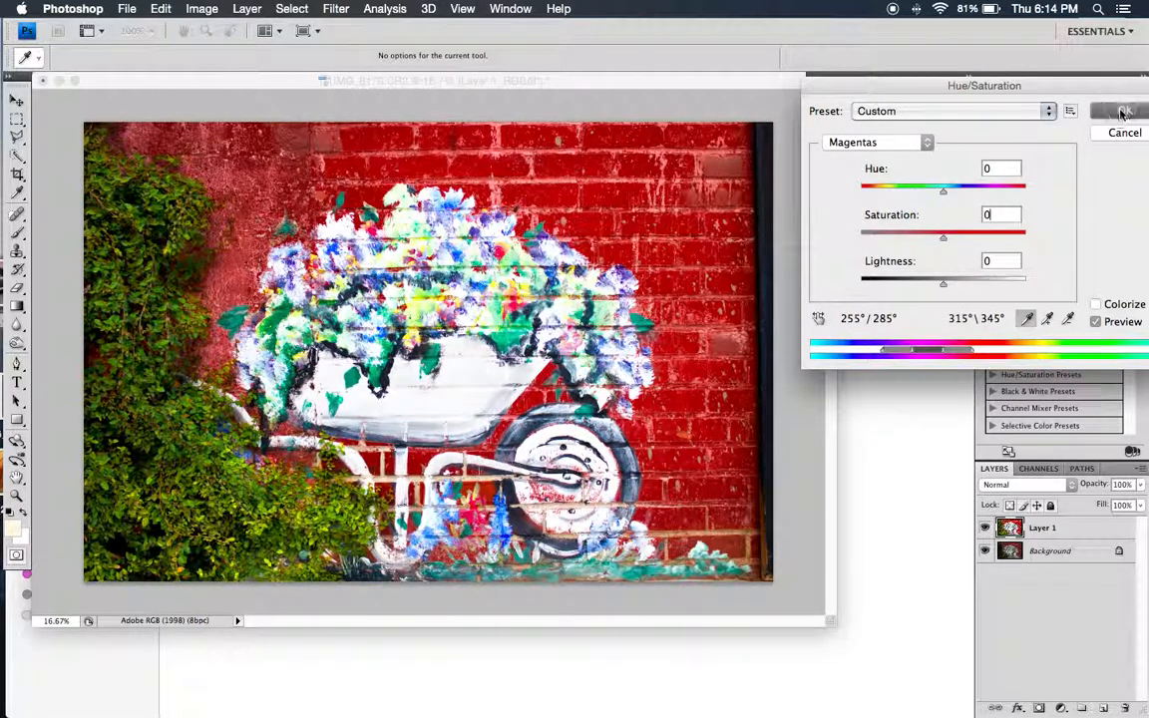
pyautogui.press('Return')
# - Examine the flowers up close and compare the photo with Layer 1 hidden and shown
pyautogui.press('super+equal')
pyautogui.press('super+equal')
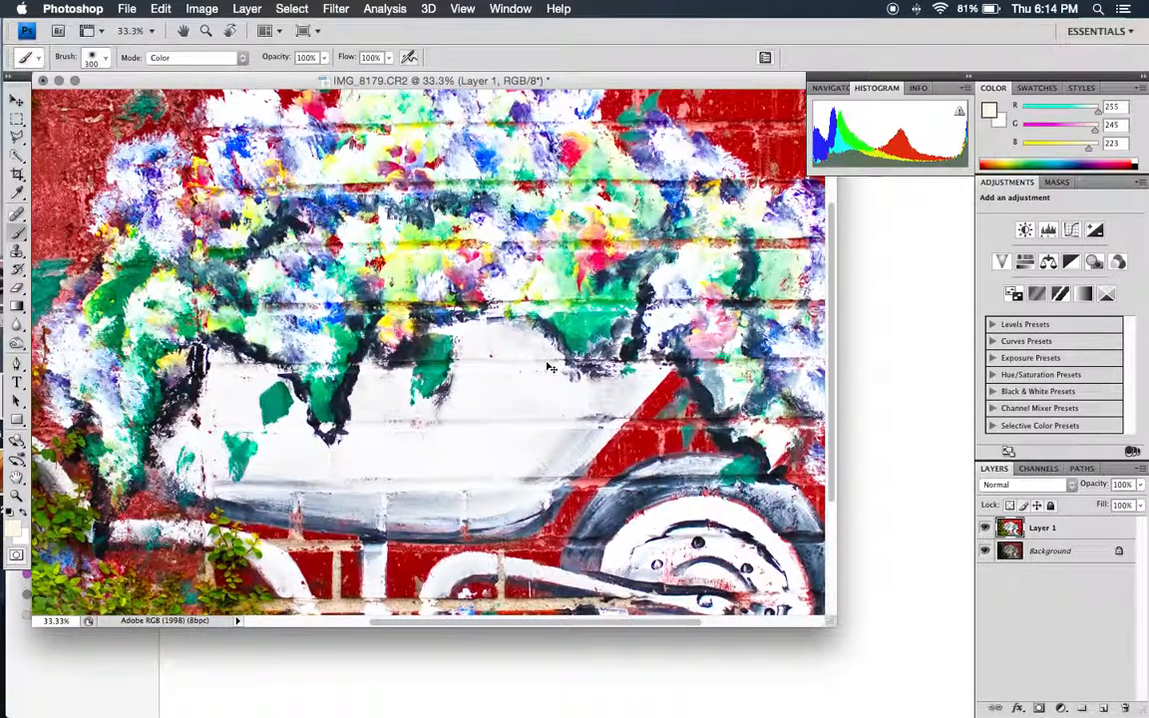
pyautogui.press('super+minus')
pyautogui.press('super+minus')
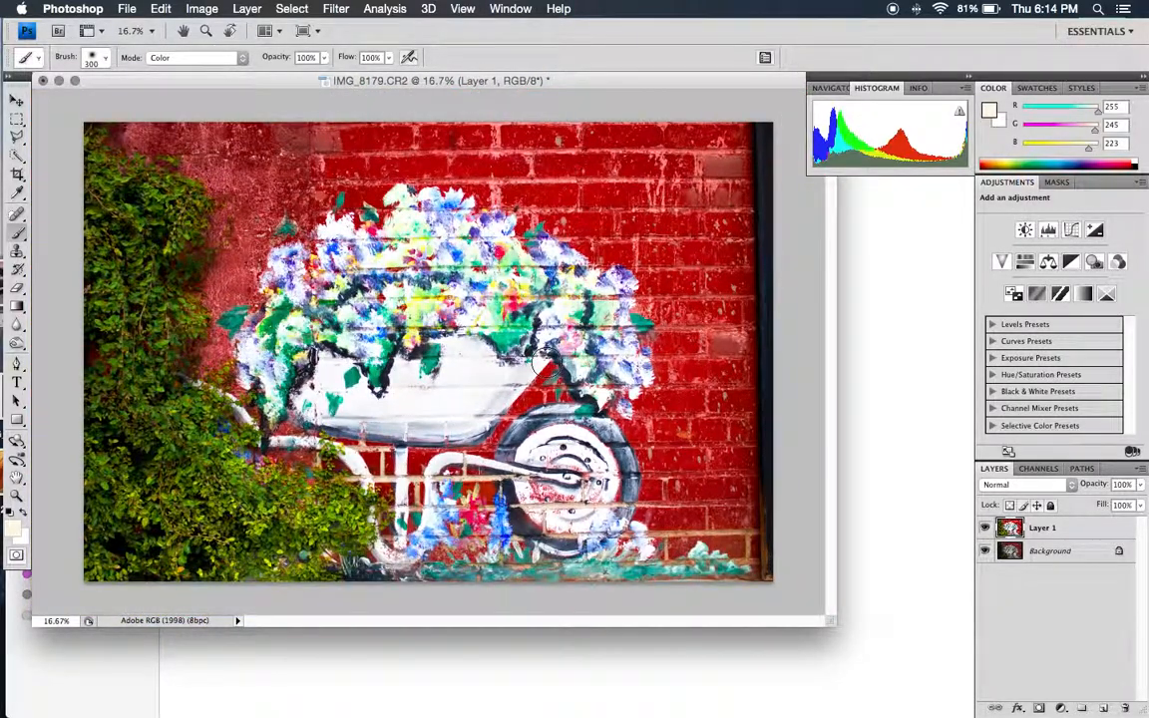
pyautogui.click(986, 528)
pyautogui.click(986, 528)
pyautogui.click(986, 529)
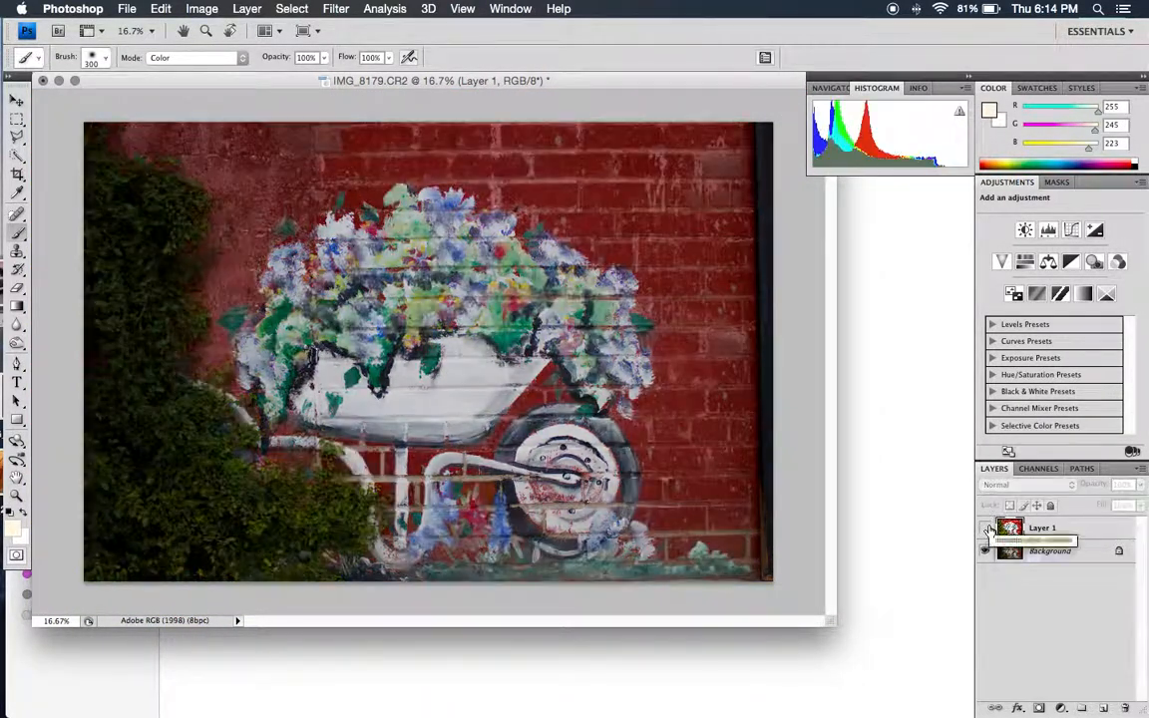
pyautogui.click(986, 528)
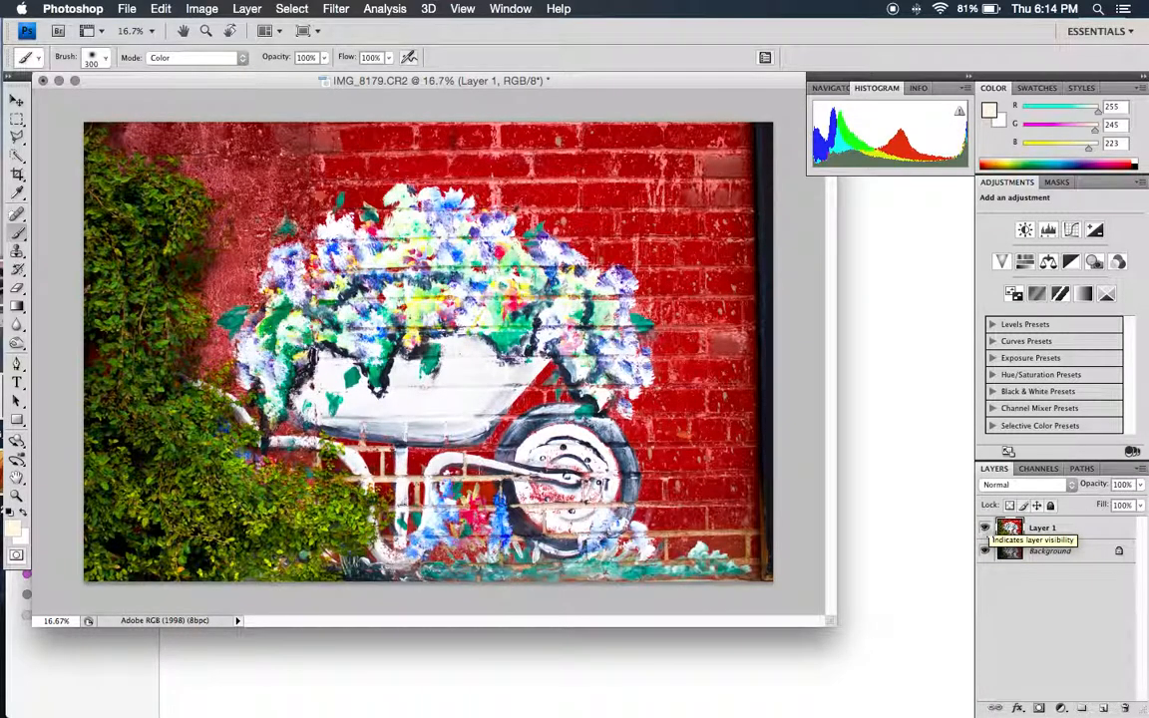
pyautogui.press('super+equal')
pyautogui.press('super+equal')
pyautogui.press('super+equal')
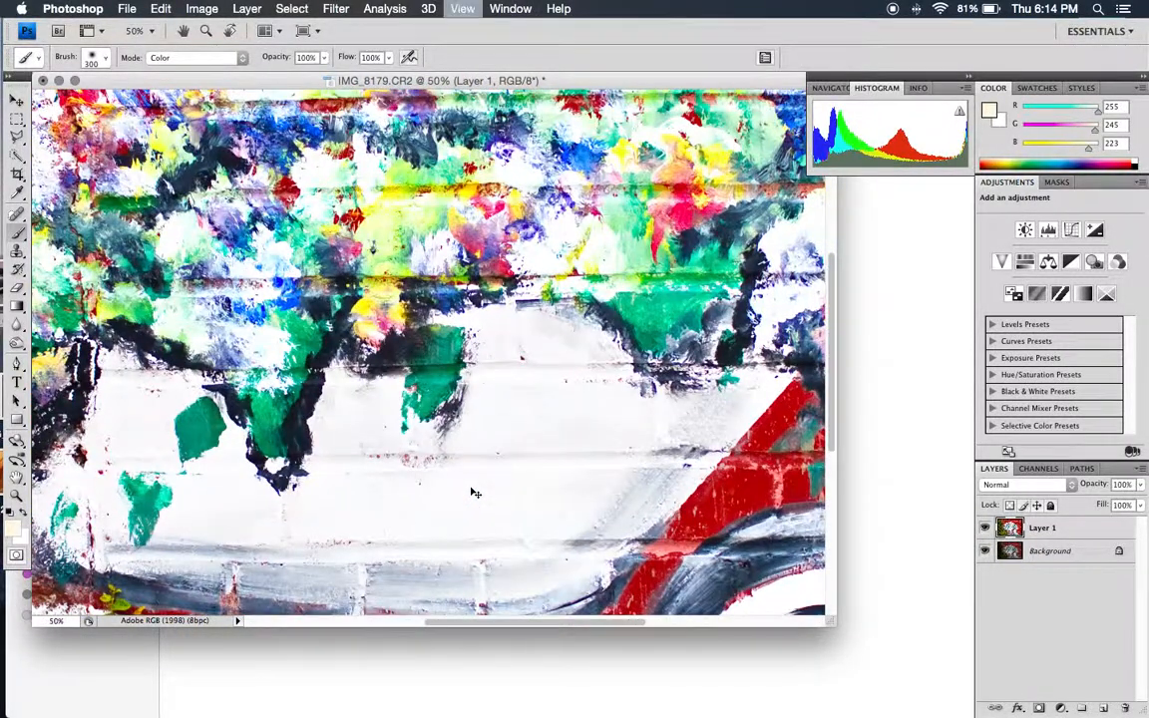
pyautogui.press('super+minus')
pyautogui.click(202, 7)
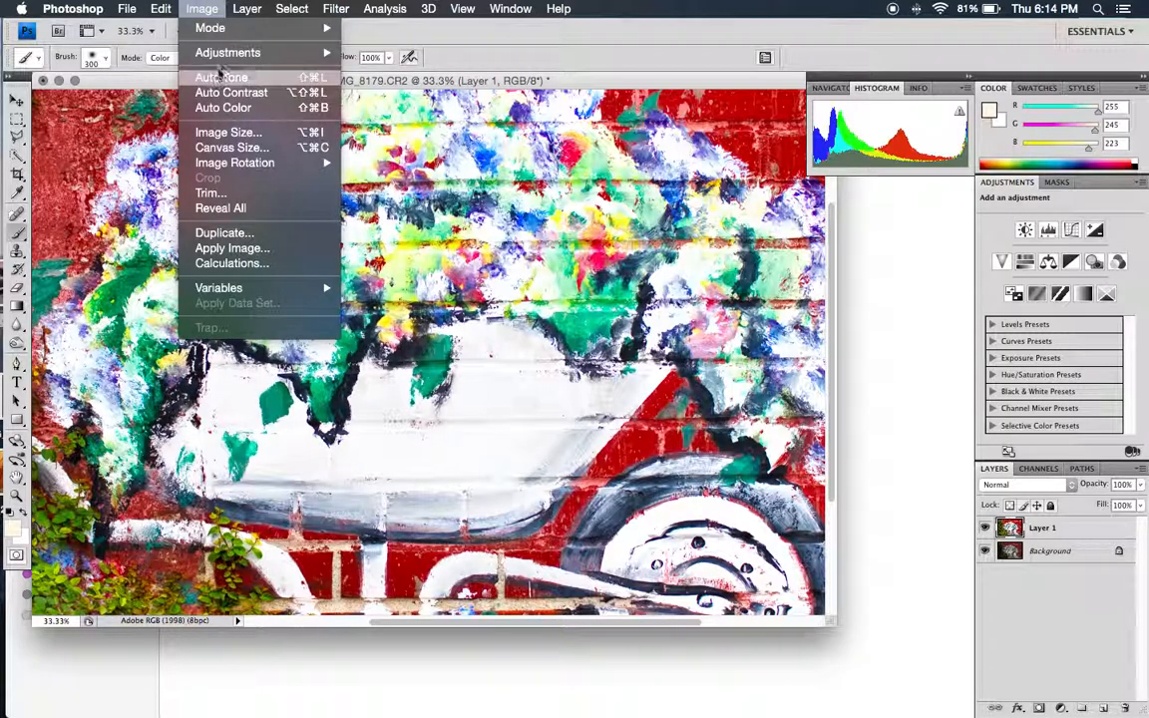
pyautogui.moveTo(232, 57)
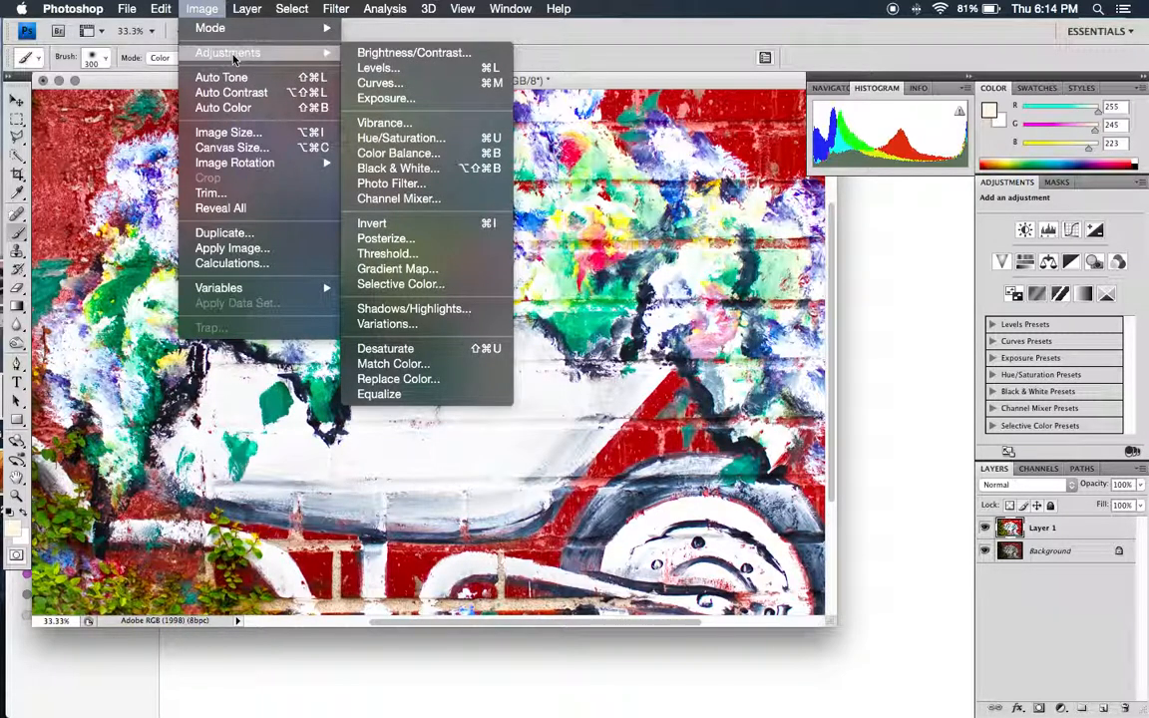
pyautogui.press('Escape')
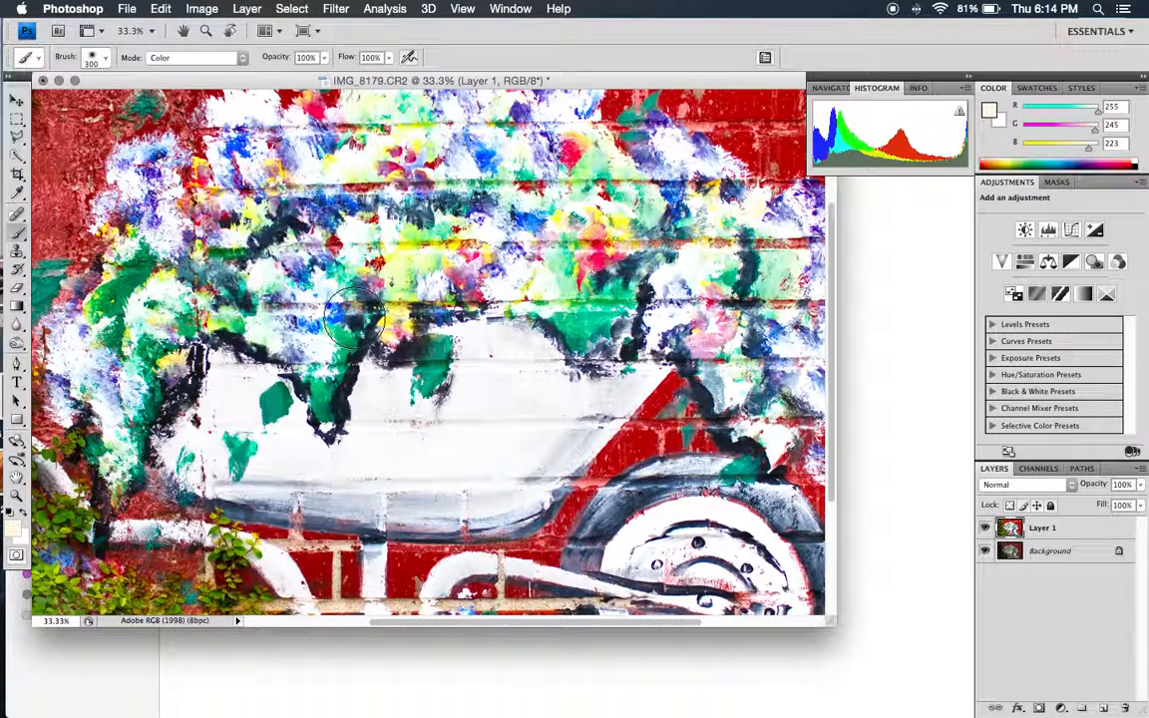
pyautogui.press('super+minus')
pyautogui.press('super+minus')
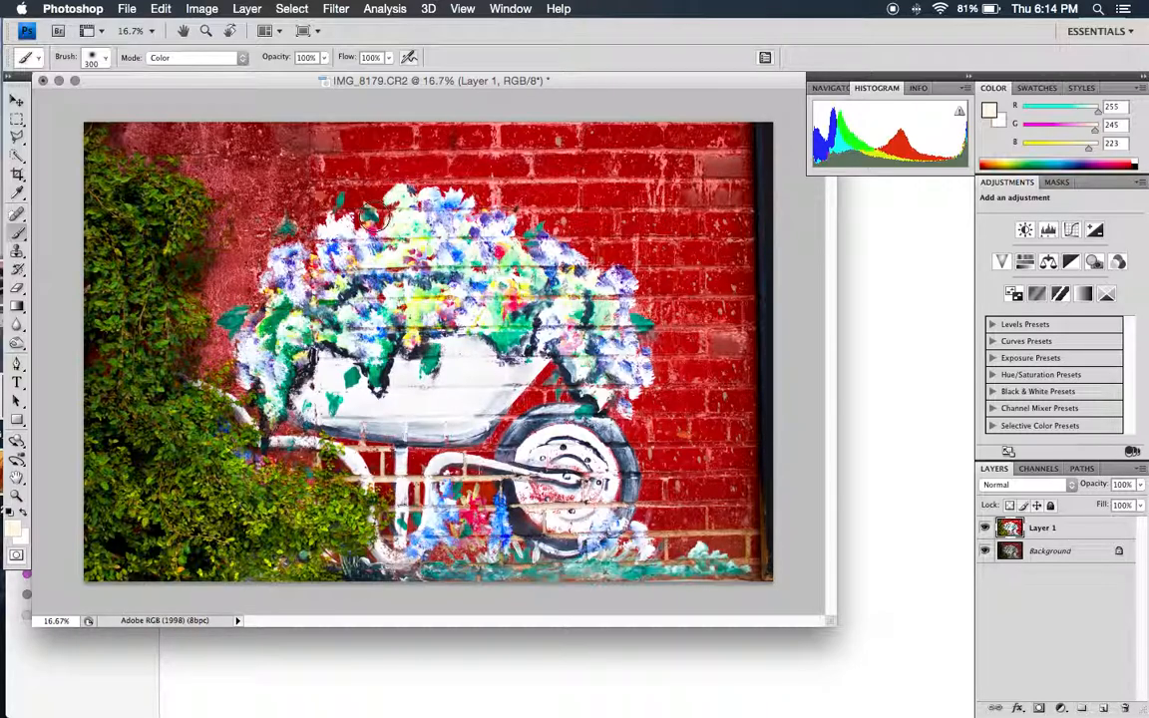
pyautogui.press('super+minus')
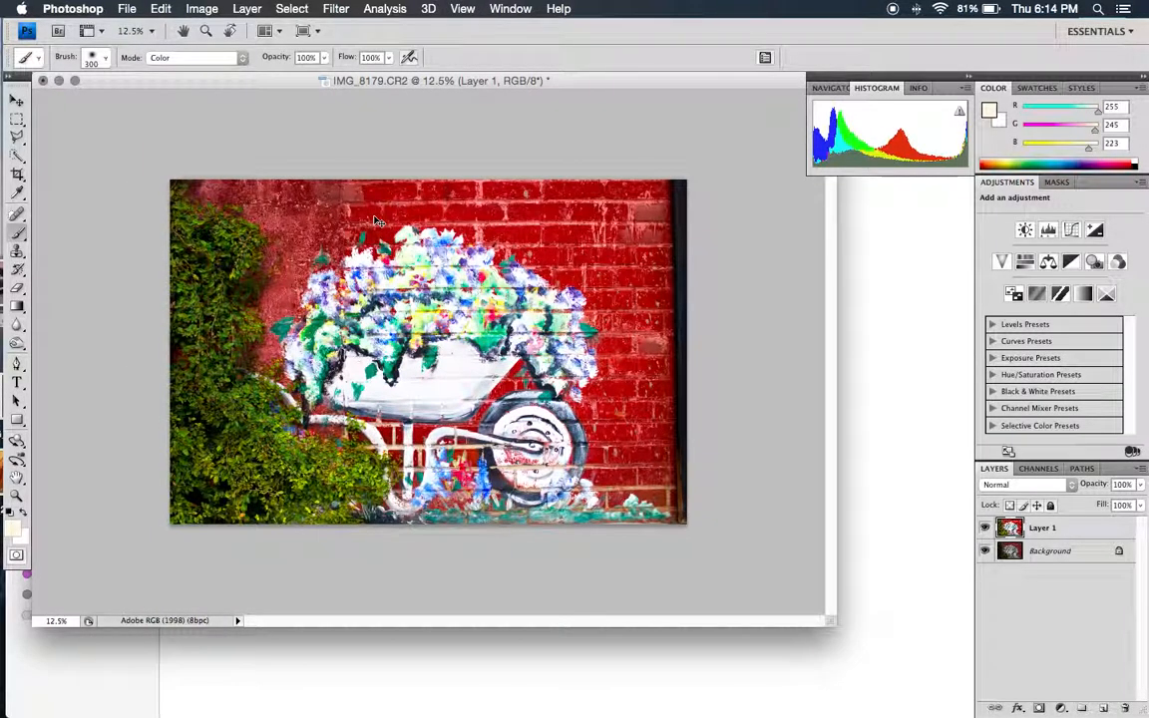
pyautogui.press('super+plus')
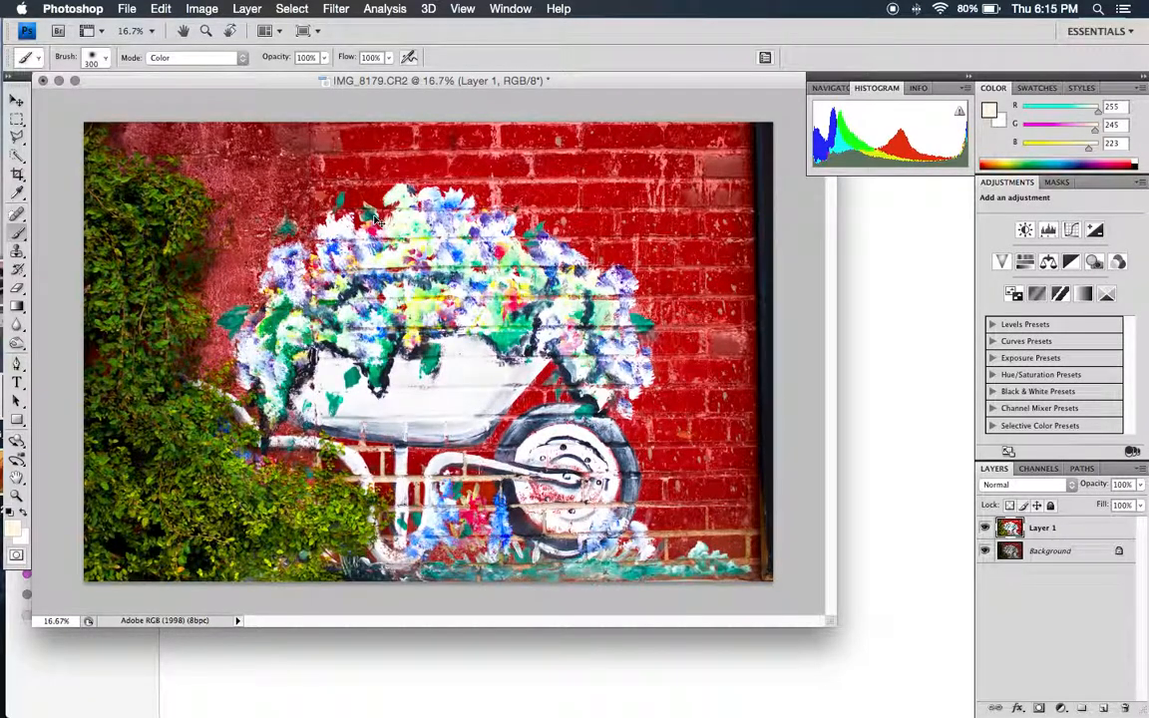
# - Sharpen Layer 1 with Unsharp Mask, using an amount of 80% and a radius of 1 pixel
pyautogui.click(344, 9)
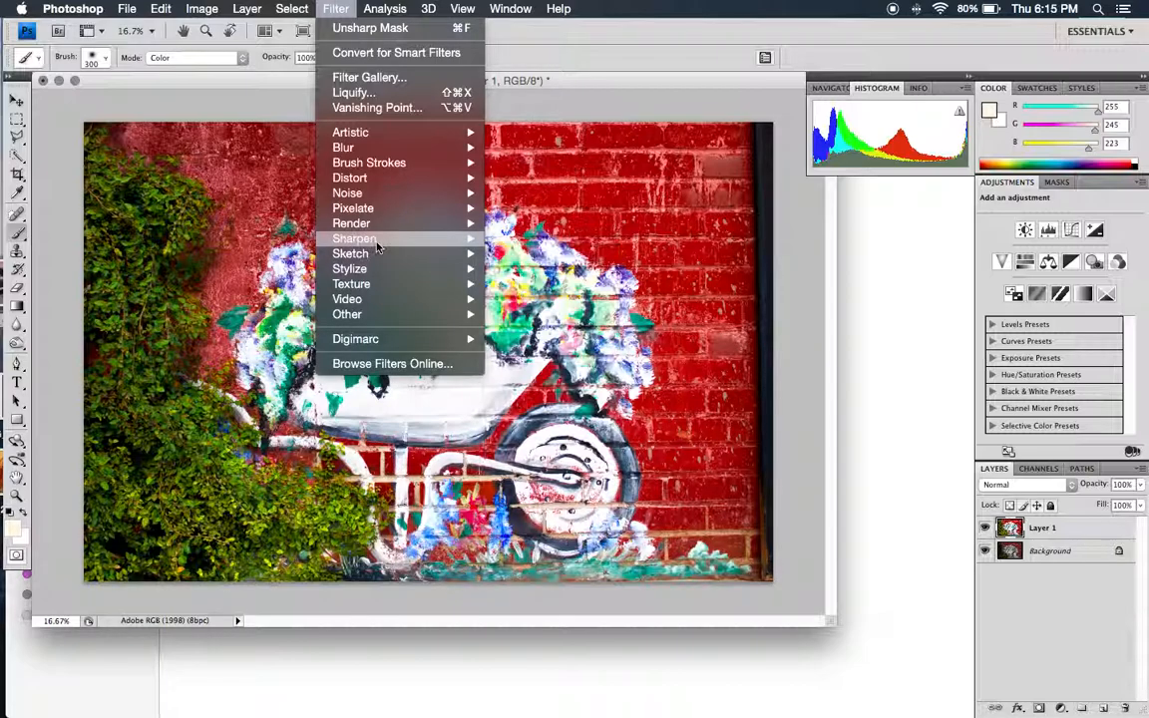
pyautogui.moveTo(397, 239)
pyautogui.click(543, 299)
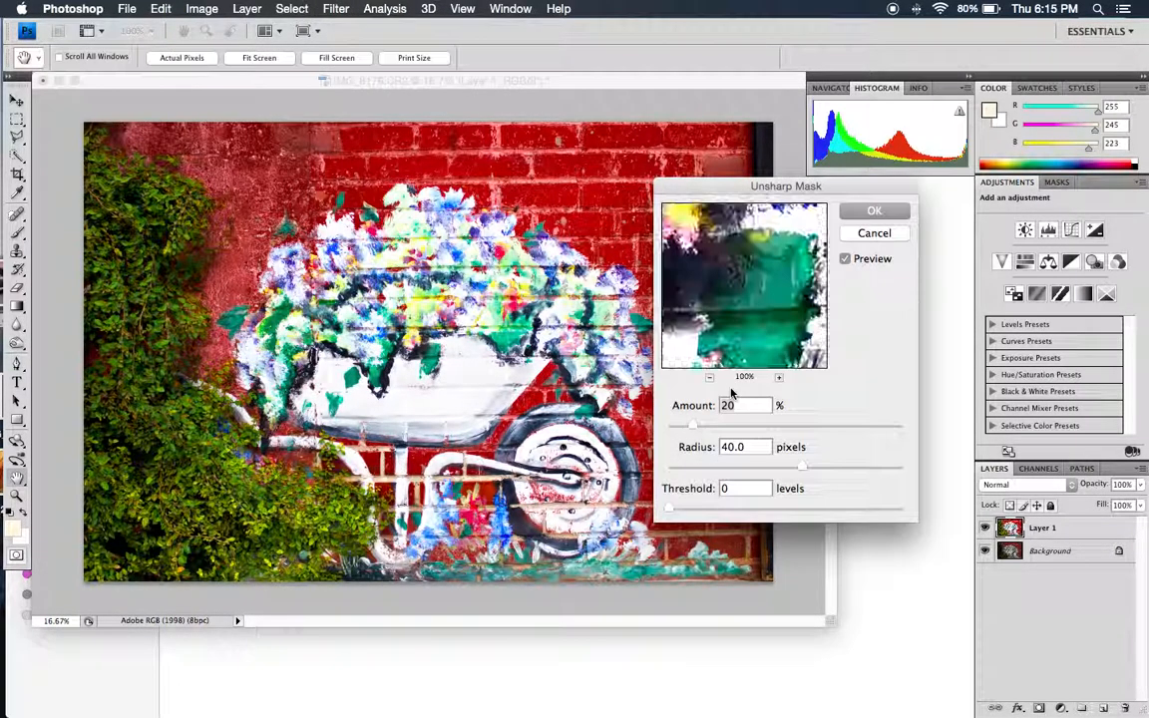
pyautogui.write('80')
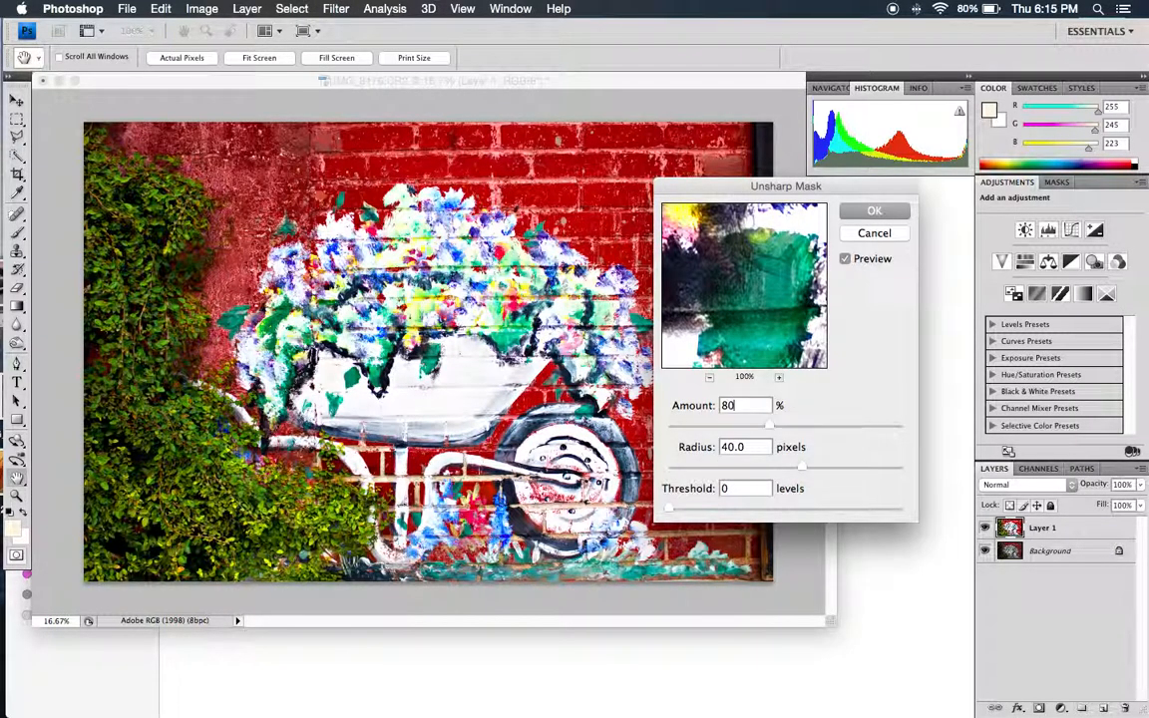
pyautogui.press('Tab')
pyautogui.write('1')
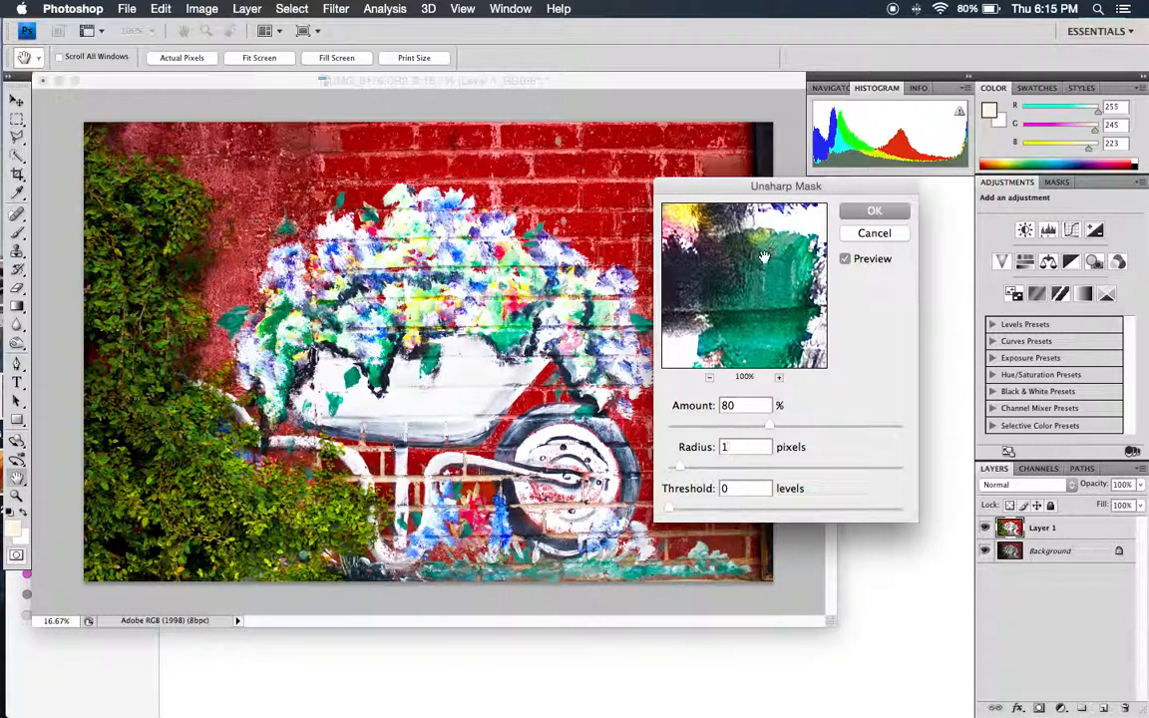
pyautogui.click(874, 211)
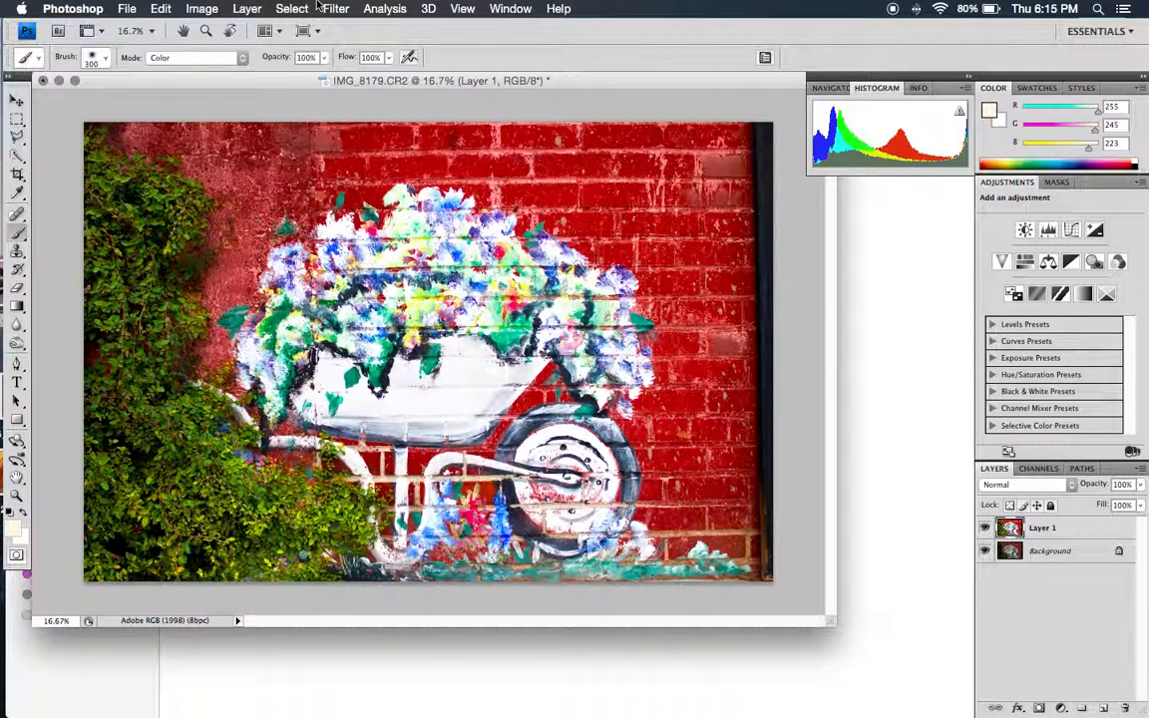
# - Apply a second Unsharp Mask to Layer 1 with an amount of 20% and a radius of 40 pixels, comparing it in the preview
pyautogui.click(321, 8)
pyautogui.moveTo(383, 249)
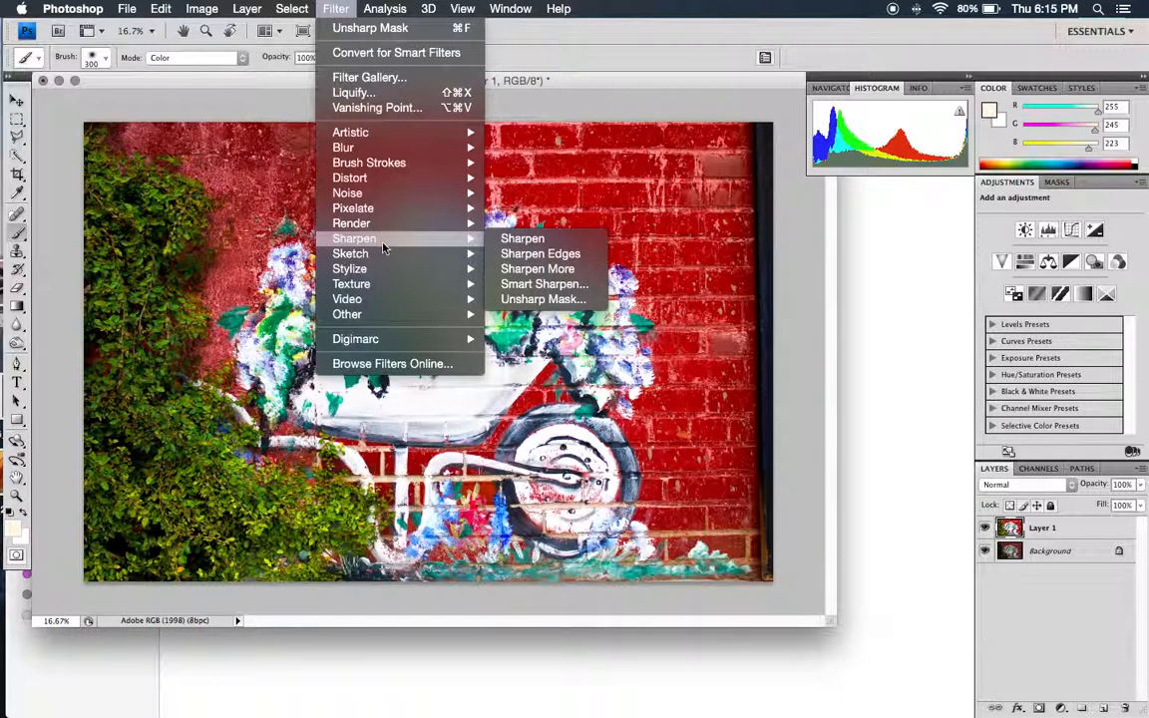
pyautogui.click(520, 299)
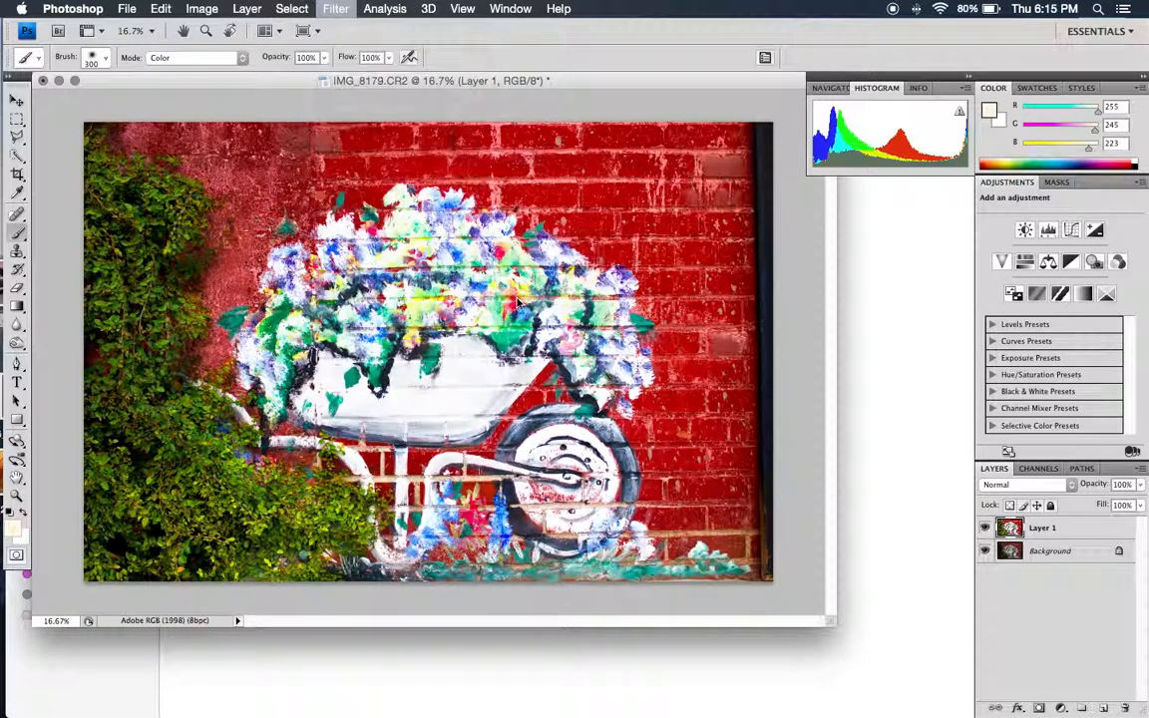
pyautogui.click(515, 299)
pyautogui.write('20')
pyautogui.press('Tab')
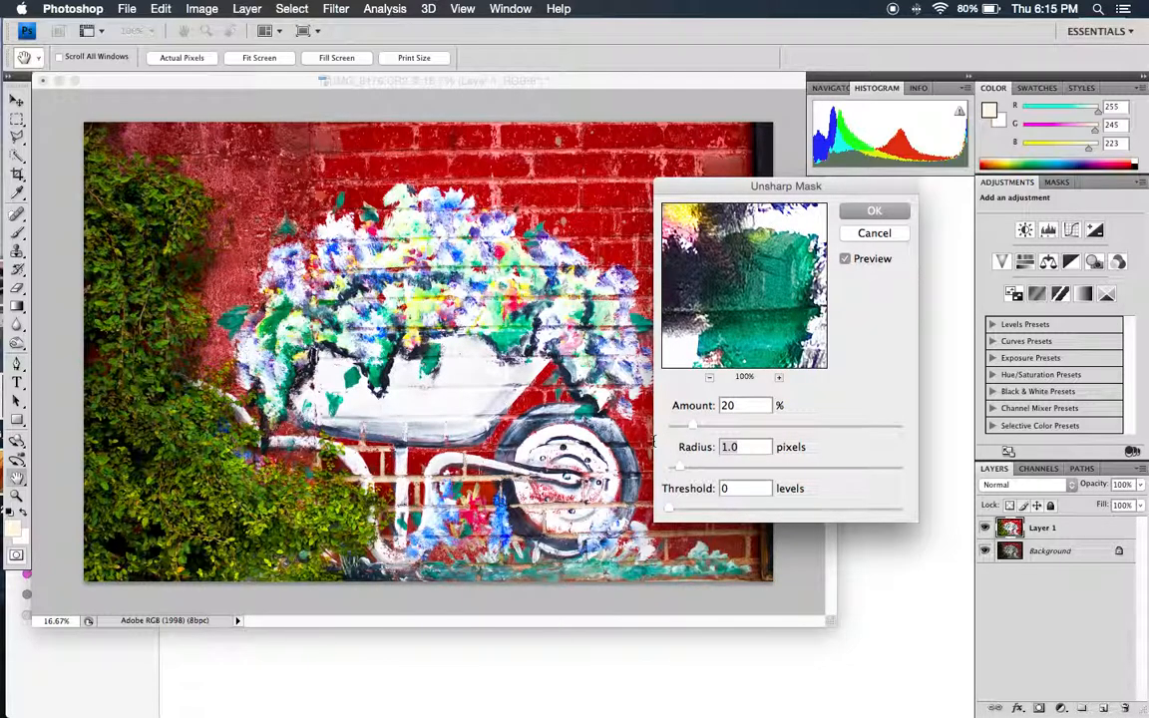
pyautogui.write('40')
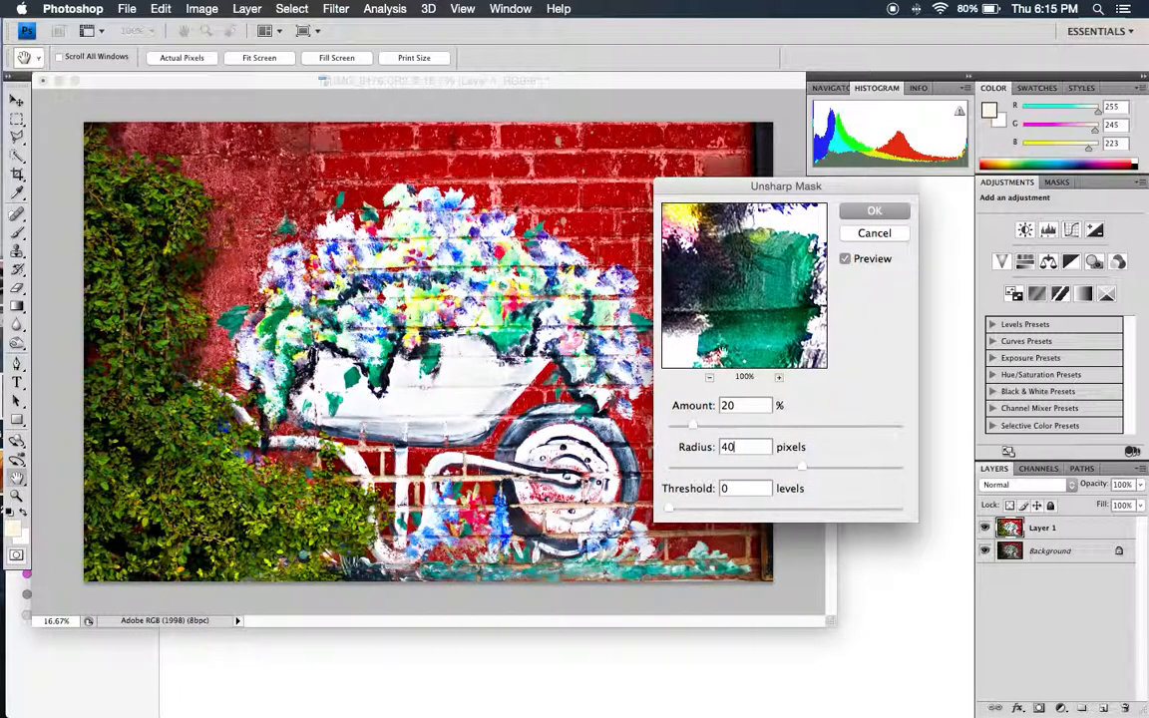
pyautogui.click(844, 260)
pyautogui.click(845, 259)
pyautogui.moveTo(716, 258); pyautogui.dragTo(755, 282)
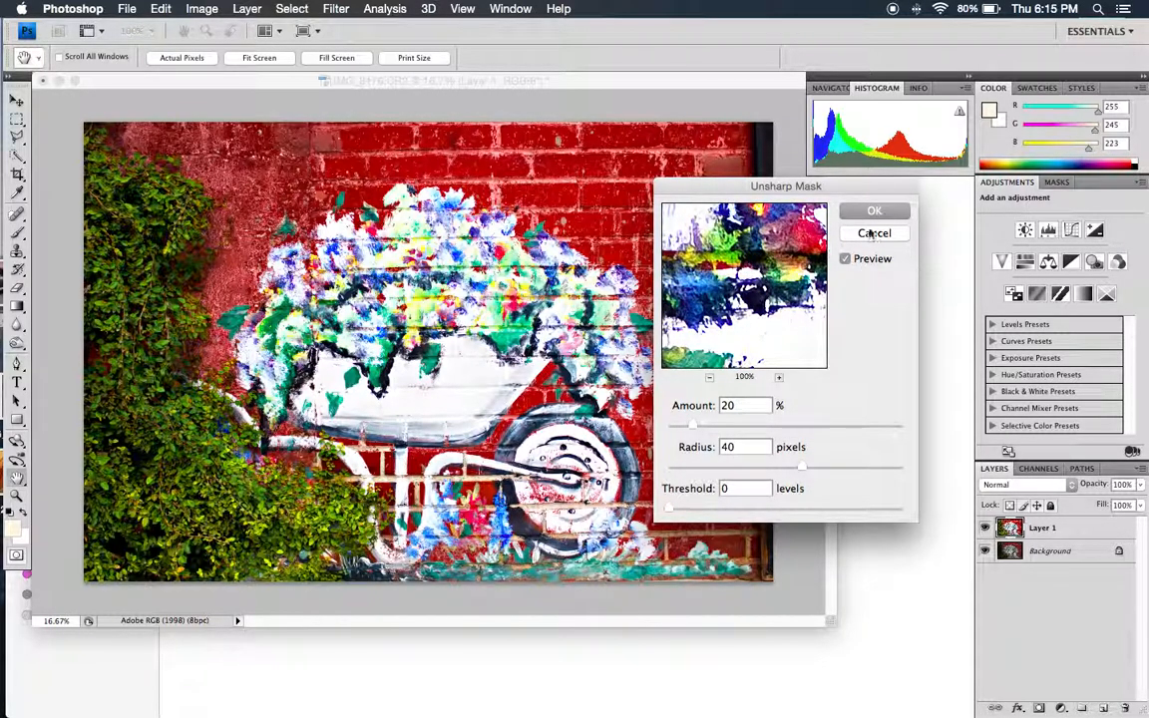
pyautogui.click(874, 210)
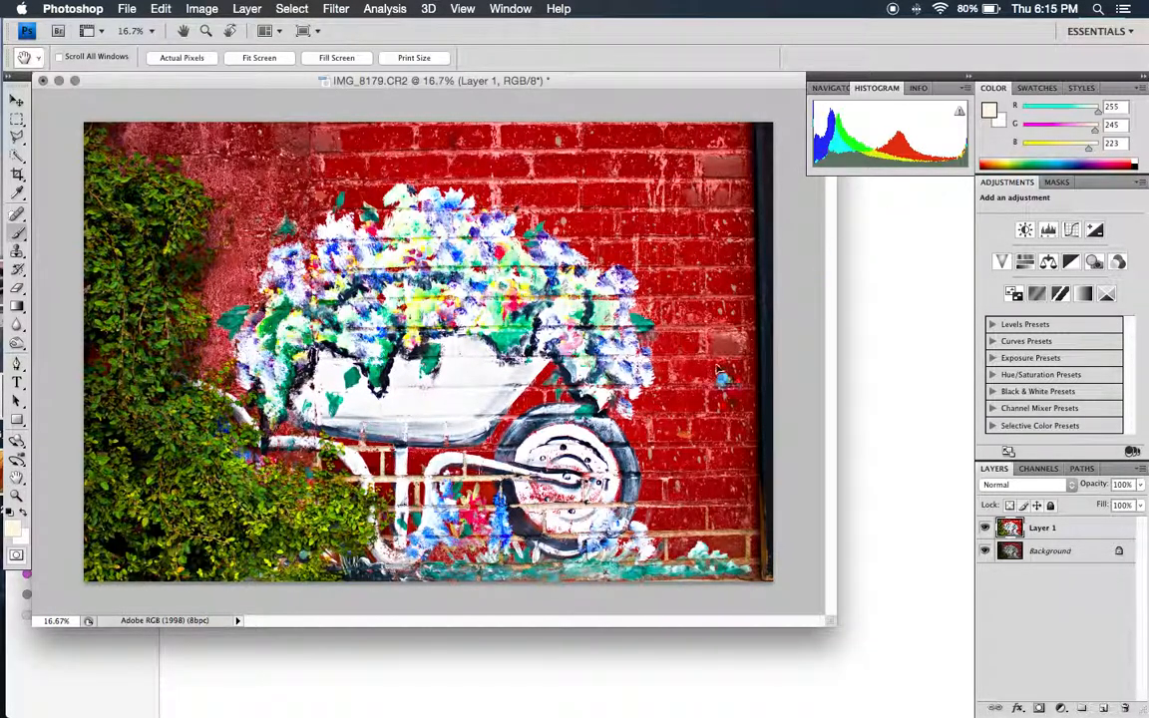
# - Compare the sharpened result with the original Background by repeatedly hiding and showing Layer 1
pyautogui.press('b')
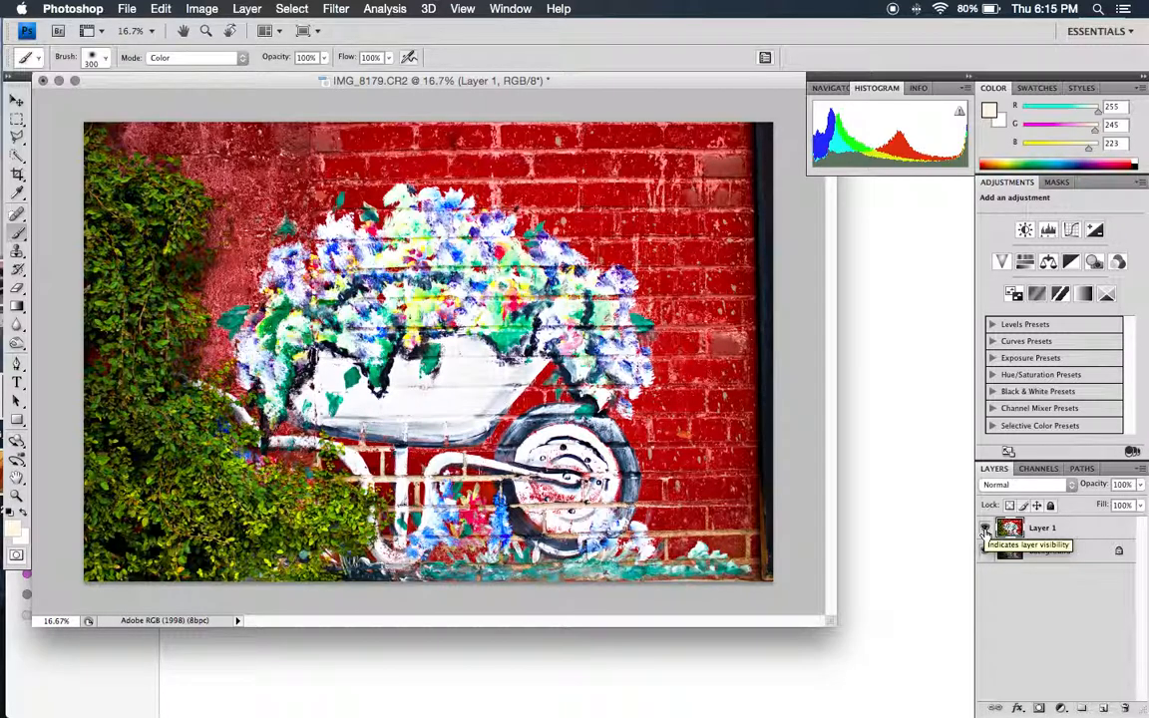
pyautogui.click(985, 530)
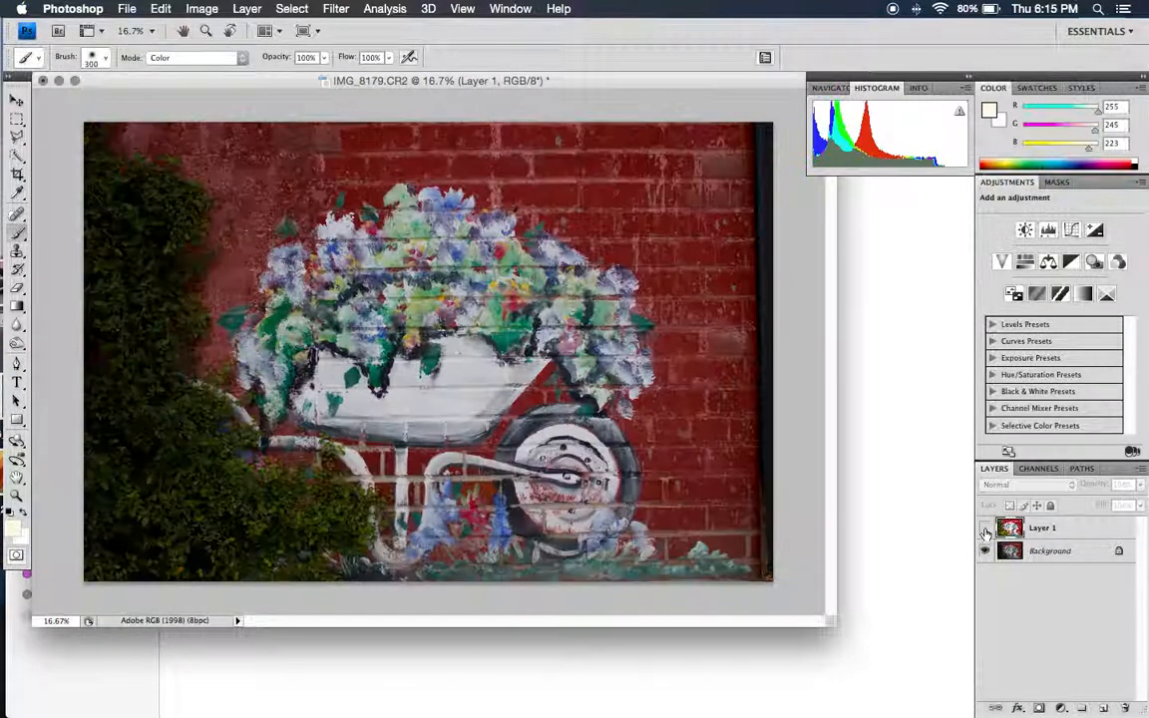
pyautogui.click(985, 531)
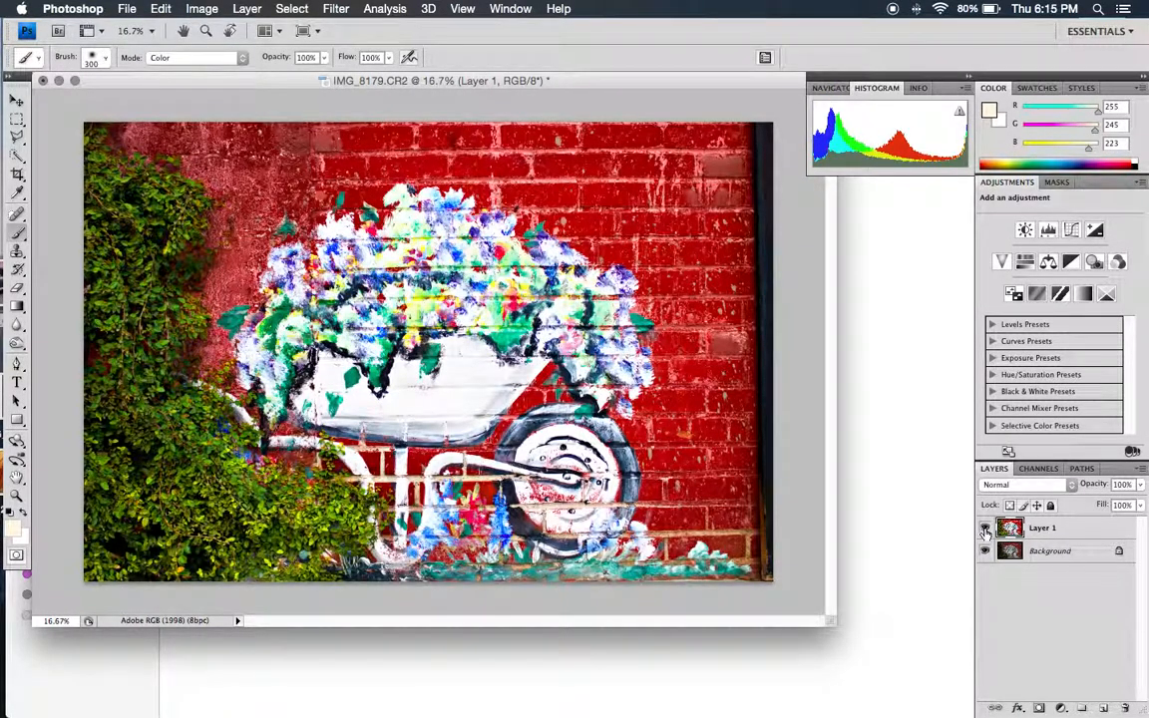
pyautogui.click(985, 530)
pyautogui.click(985, 531)
pyautogui.click(985, 531)
pyautogui.click(985, 530)
# - Crop the photo to remove the dark vertical strip along its right edge
pyautogui.press('super+minus')
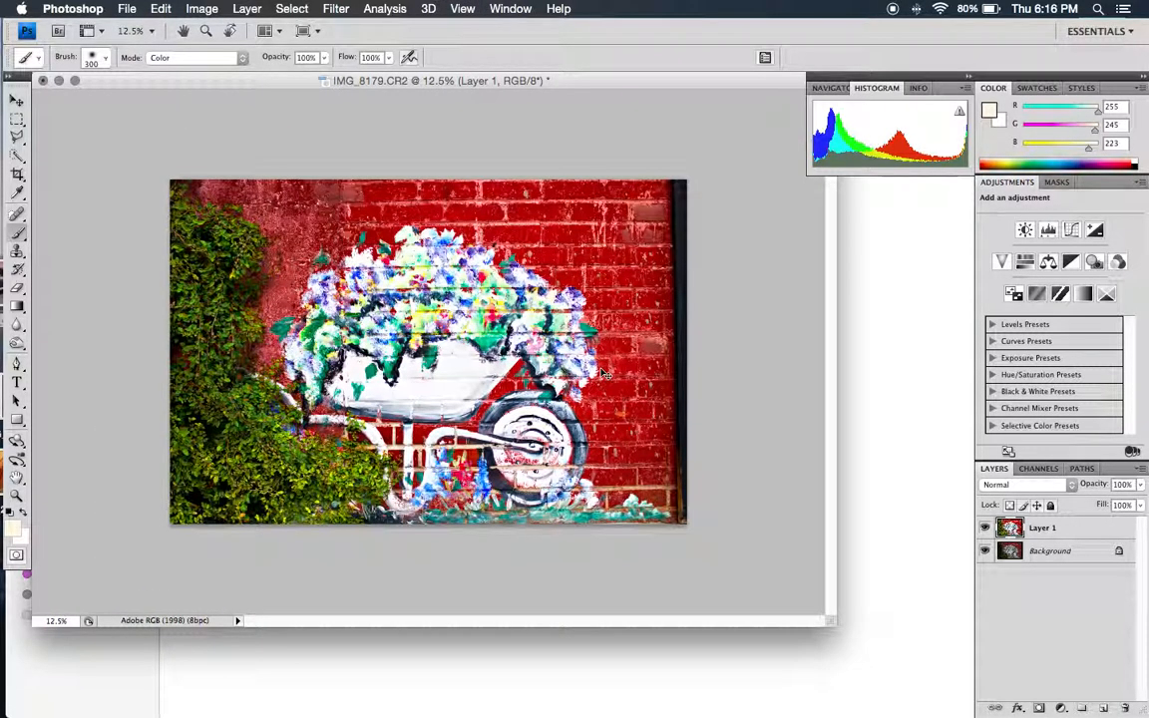
pyautogui.click(18, 174)
pyautogui.moveTo(167, 179); pyautogui.dragTo(757, 659)
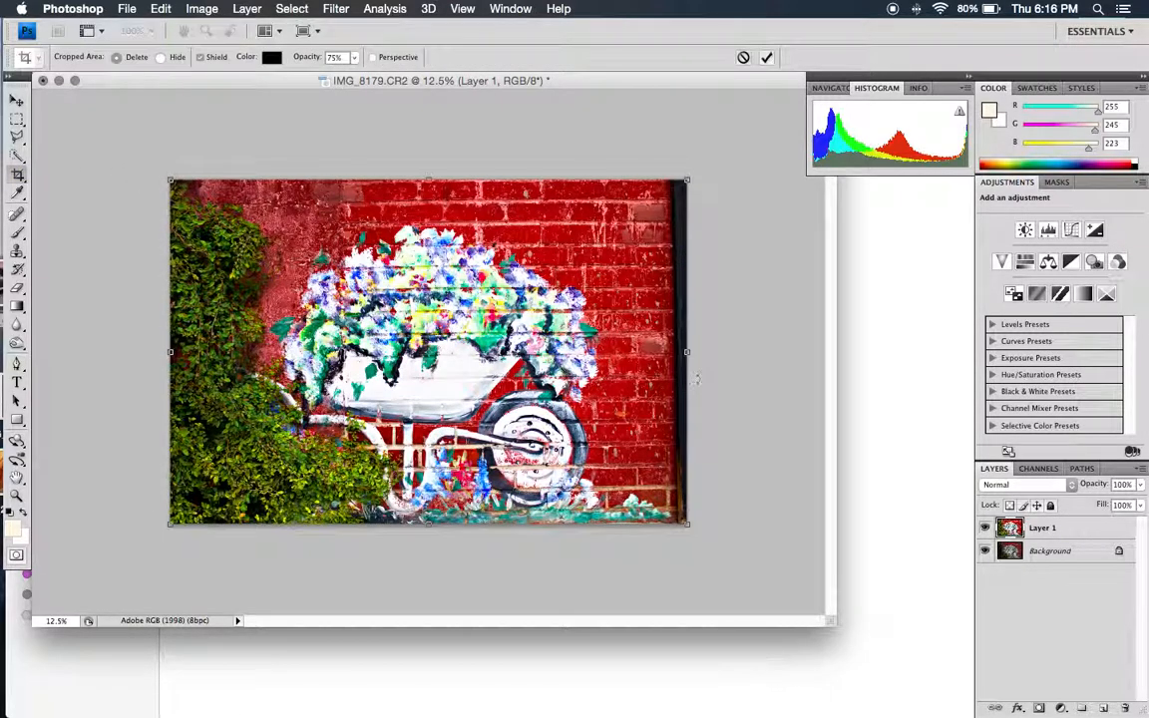
pyautogui.moveTo(688, 358); pyautogui.dragTo(672, 354)
pyautogui.press('Return')
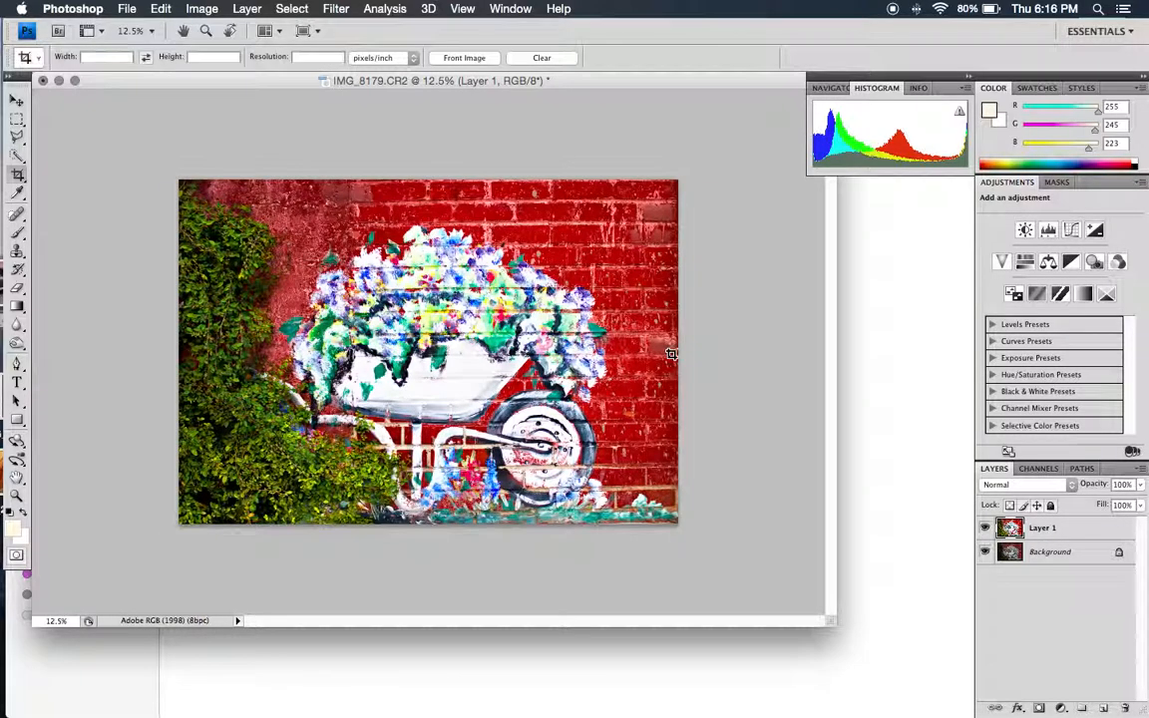
pyautogui.press('super+equal')
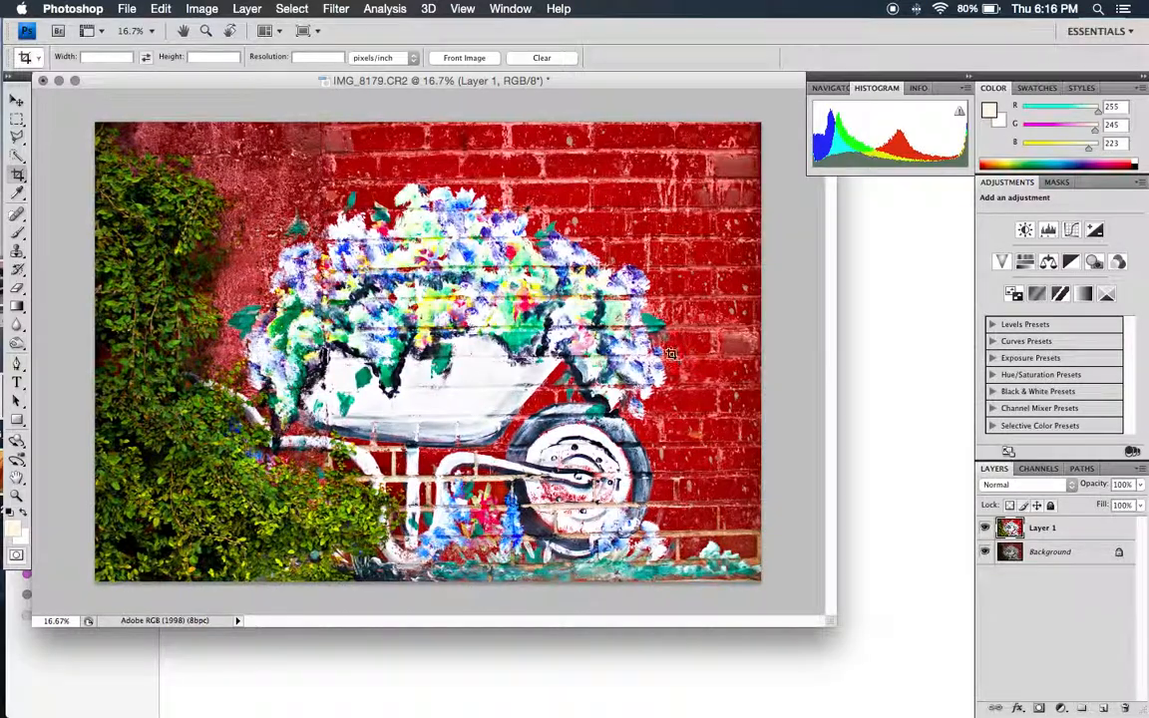
pyautogui.press('super+minus')
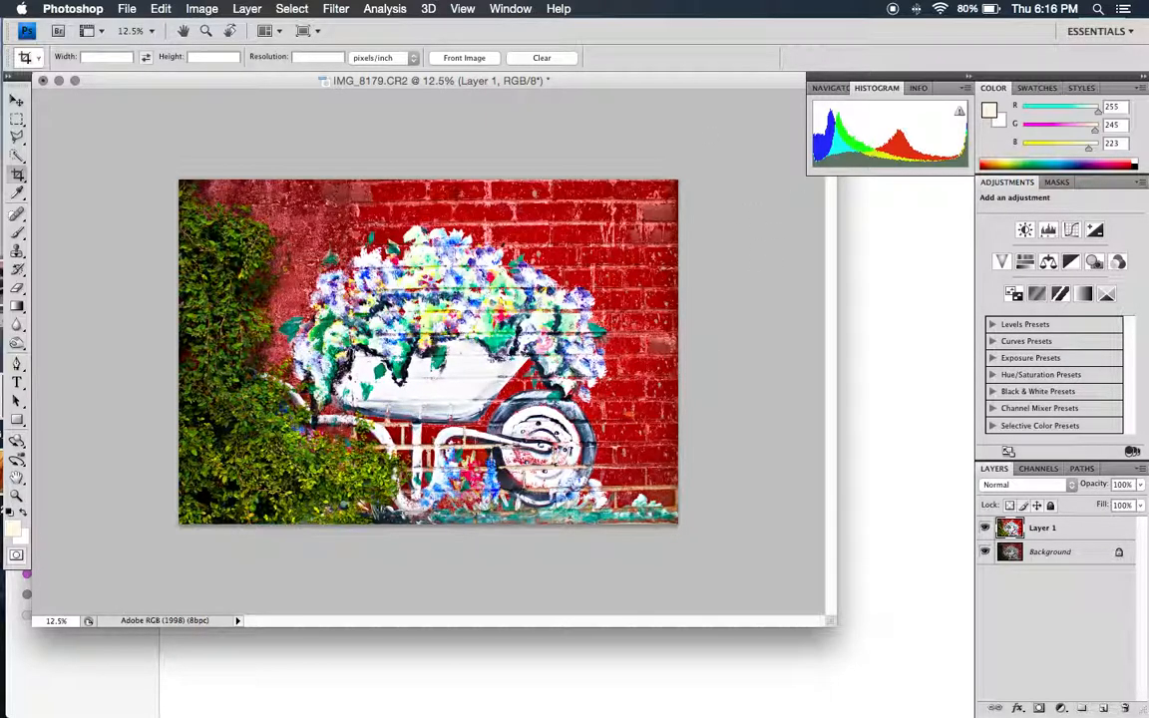
# - Convert the image to the sRGB IEC61966-2.1 profile with Relative Colorimetric intent, flattening the layers
pyautogui.click(166, 8)
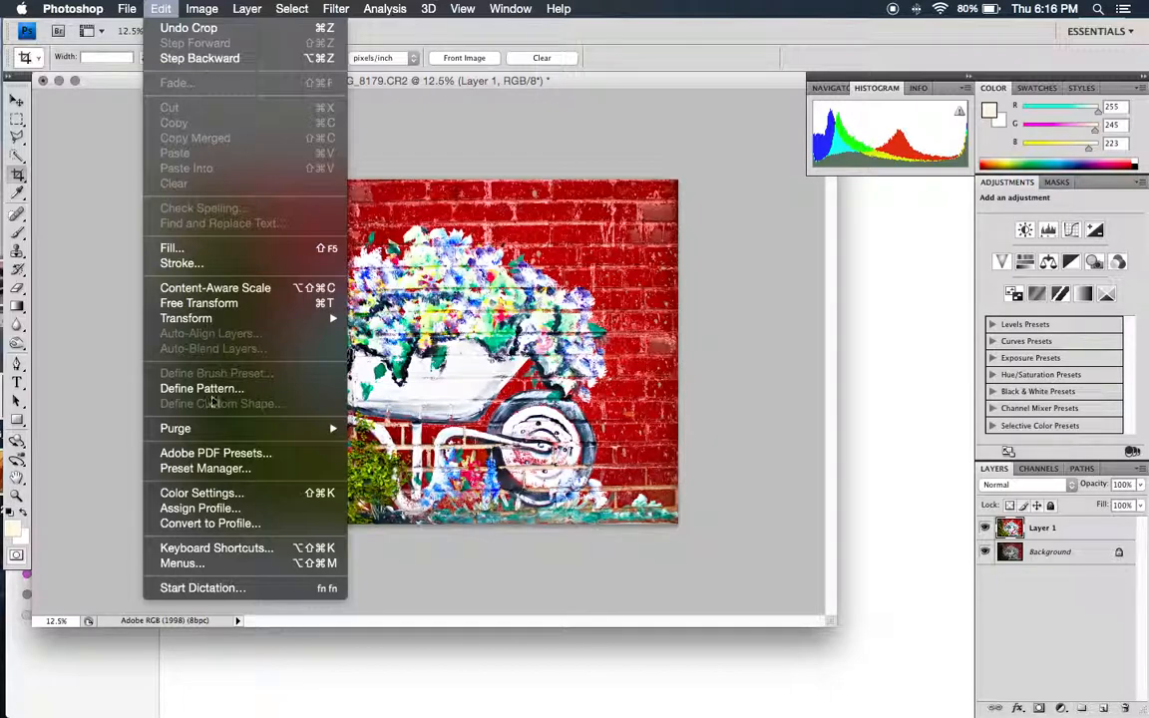
pyautogui.click(209, 524)
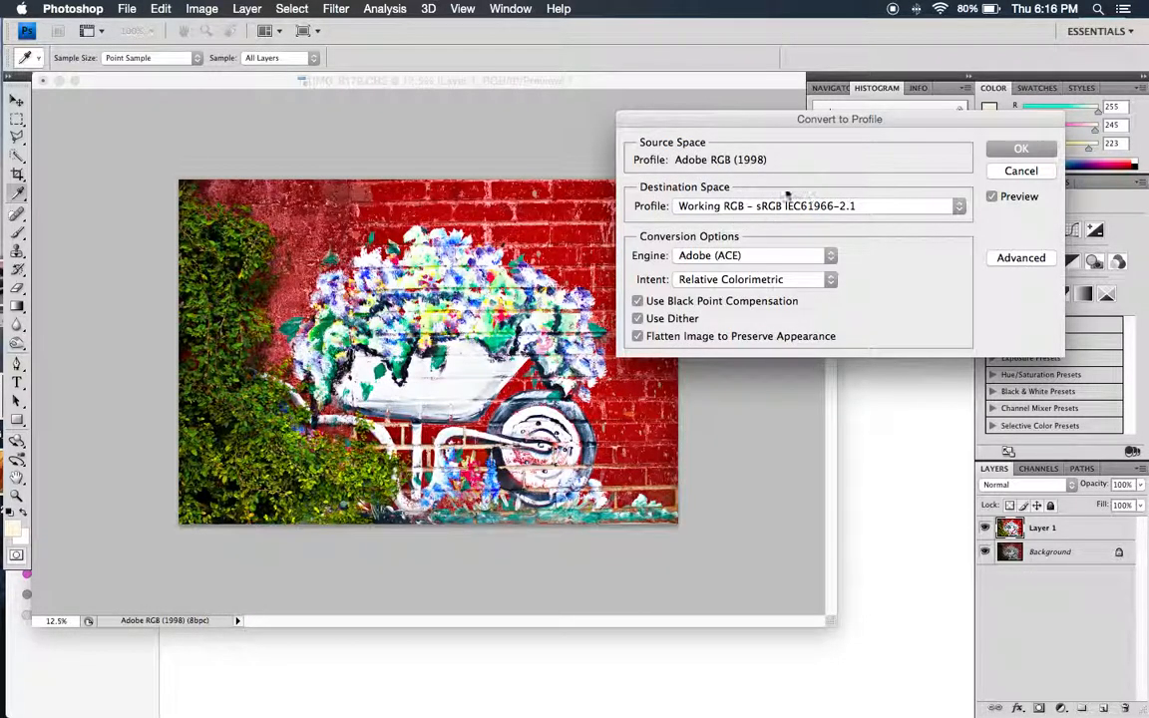
pyautogui.click(1047, 145)
pyautogui.press('c')
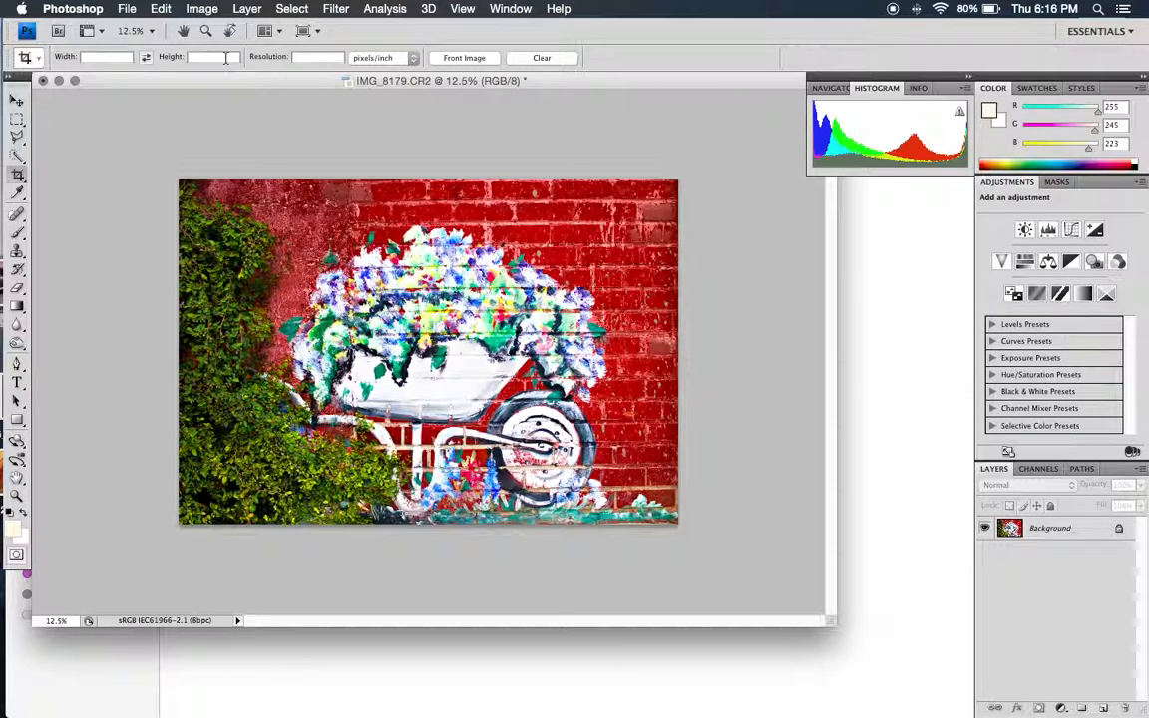
# - Save the photo in JPEG format as IMG_8179.jpg in the Youtube Photography folder, with the sRGB colour profile embedded
pyautogui.click(202, 8)
pyautogui.click(147, 7)
pyautogui.click(130, 8)
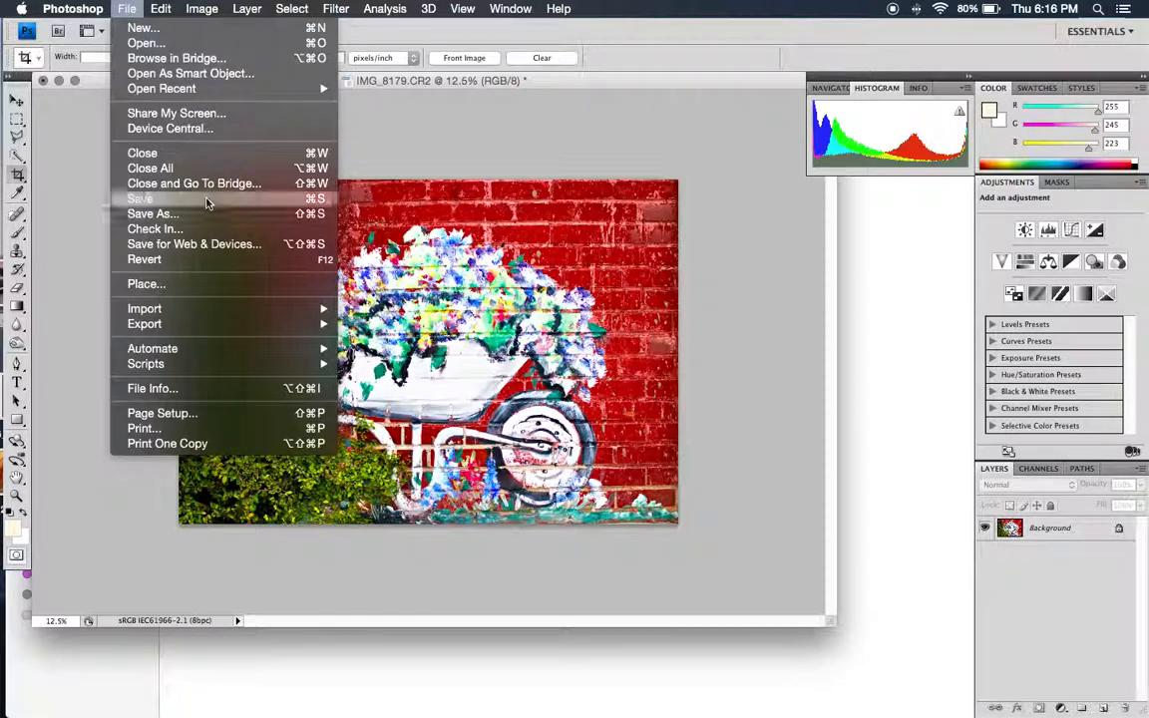
pyautogui.click(150, 198)
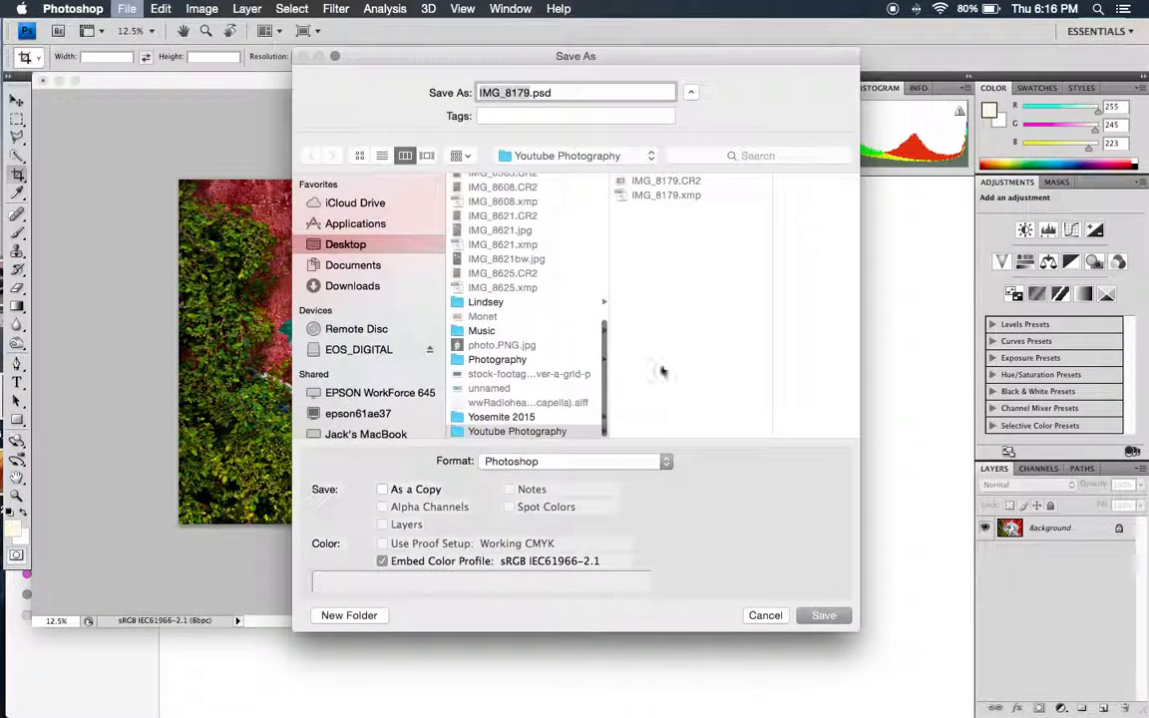
pyautogui.click(581, 462)
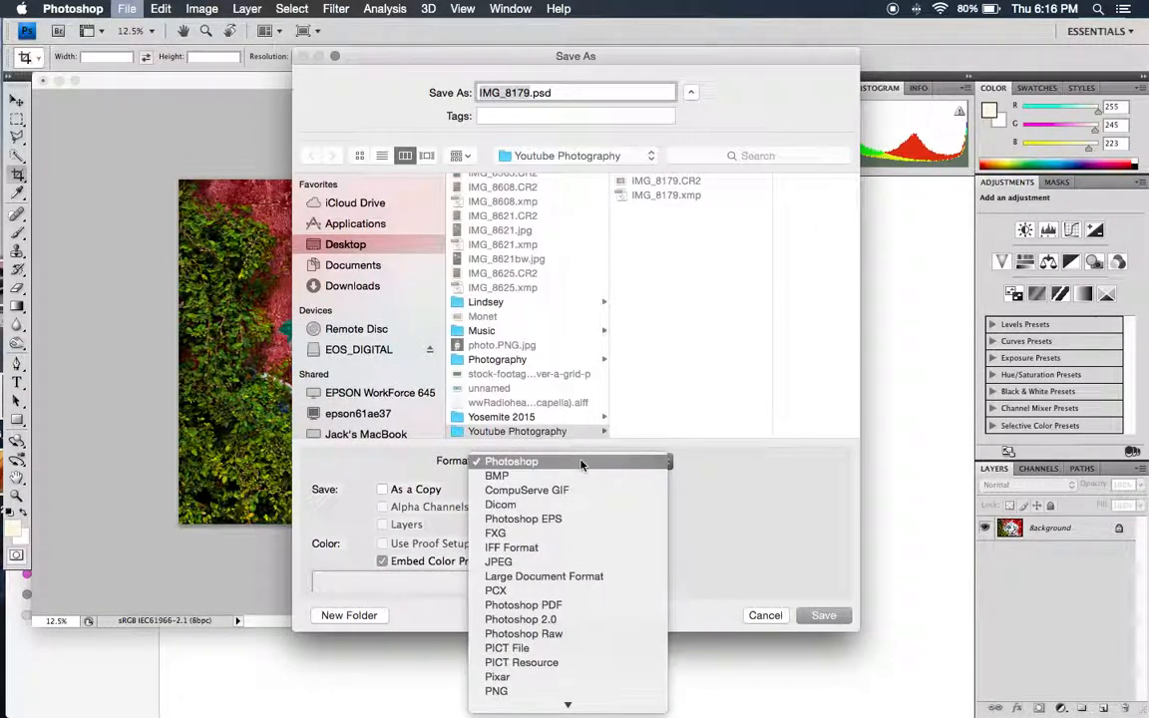
pyautogui.click(554, 568)
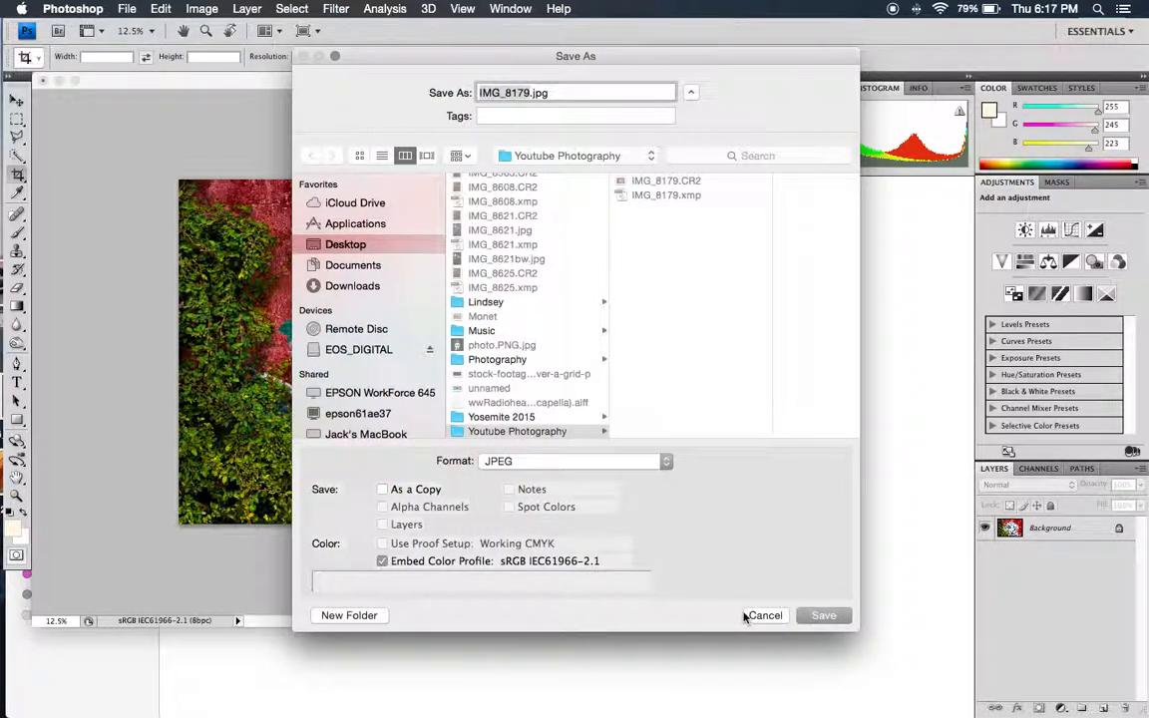
pyautogui.click(821, 615)
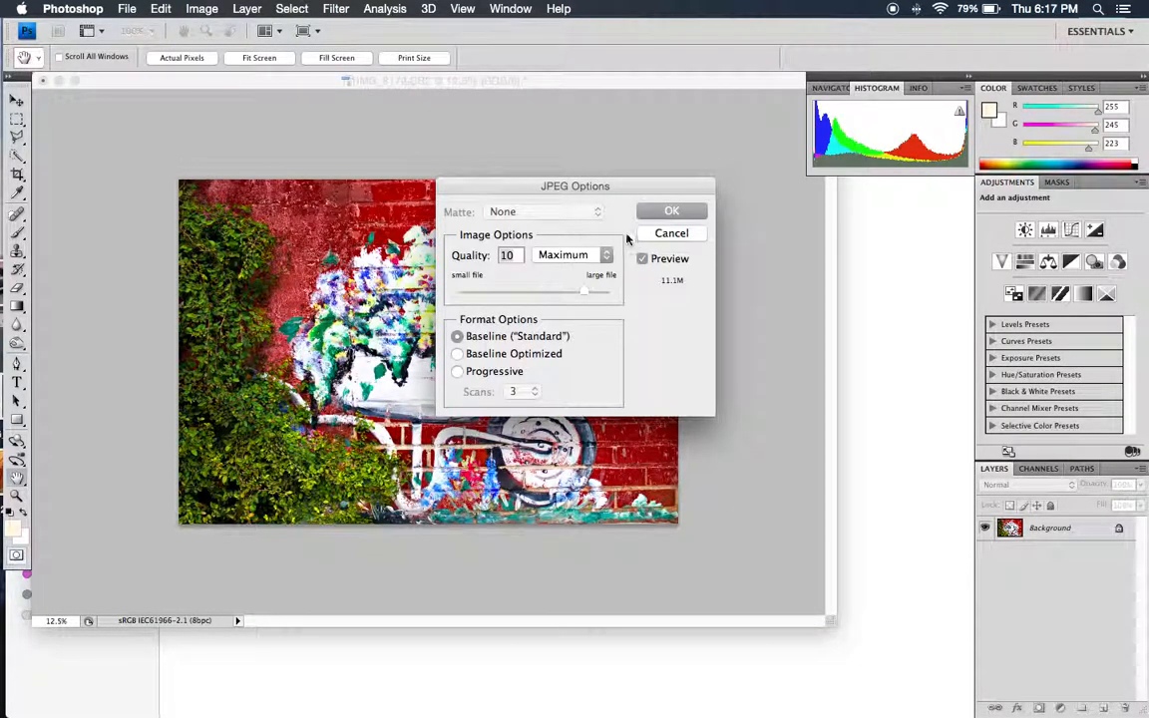
# - Finish the JPEG export with quality 10 (Maximum) and the Baseline ("Standard") format option
pyautogui.click(518, 253)
pyautogui.doubleClick(510, 257)
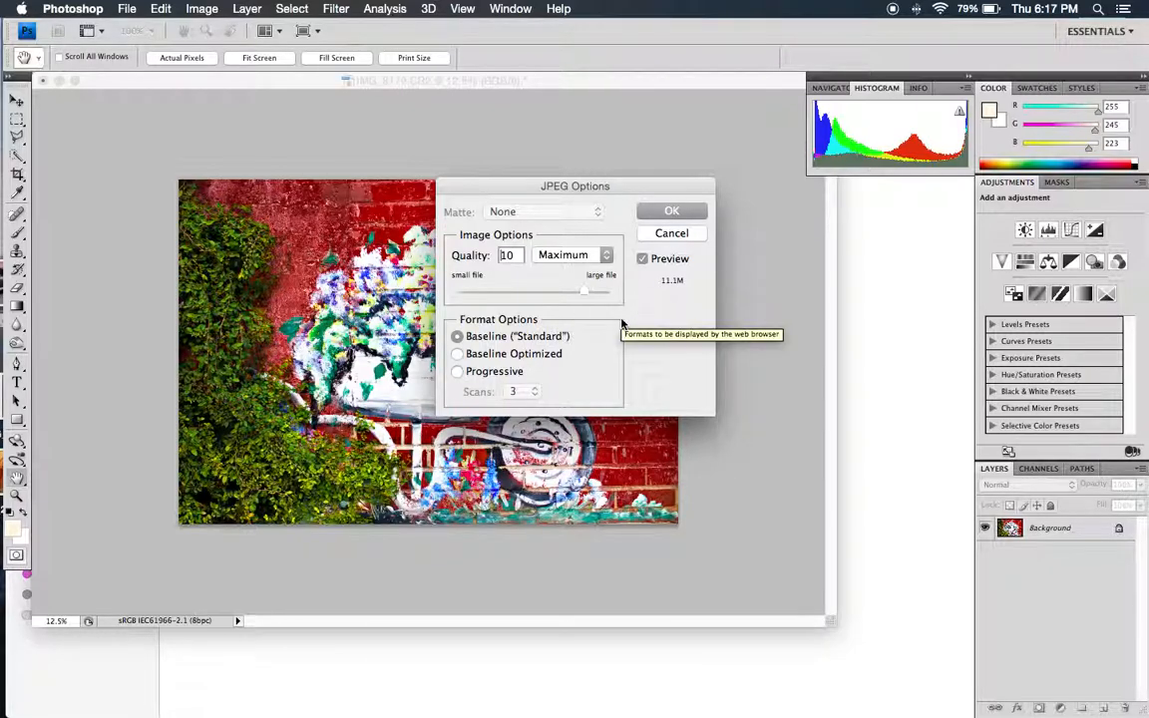
pyautogui.click(672, 211)
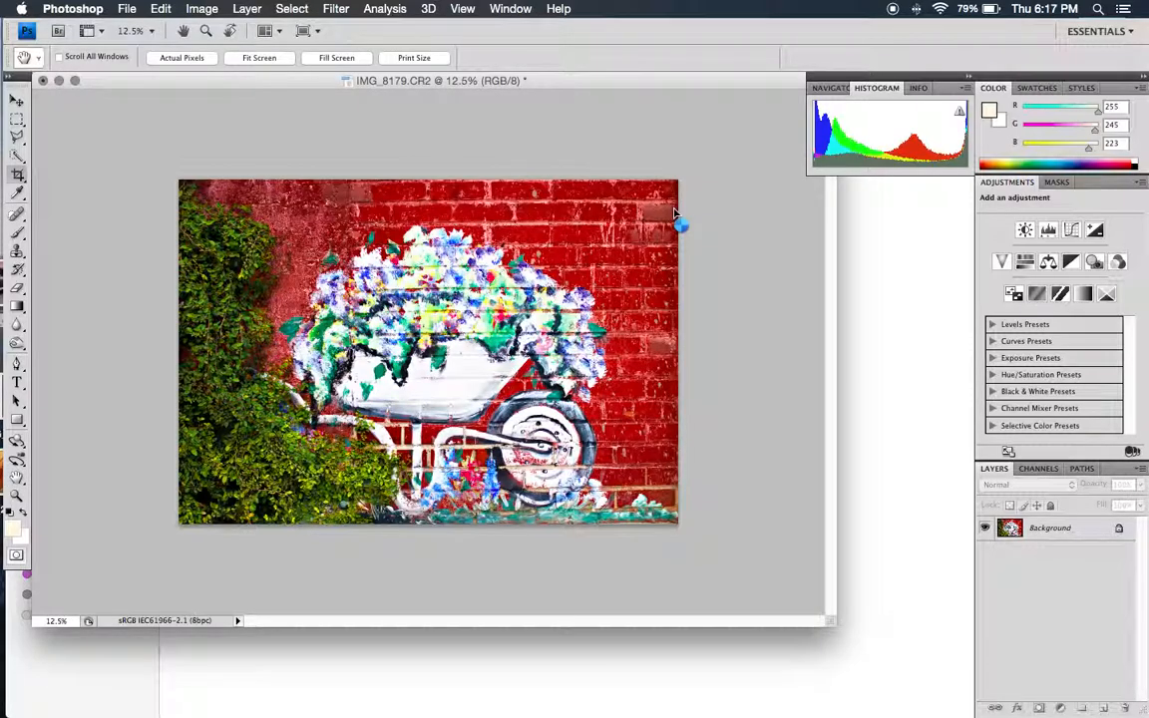